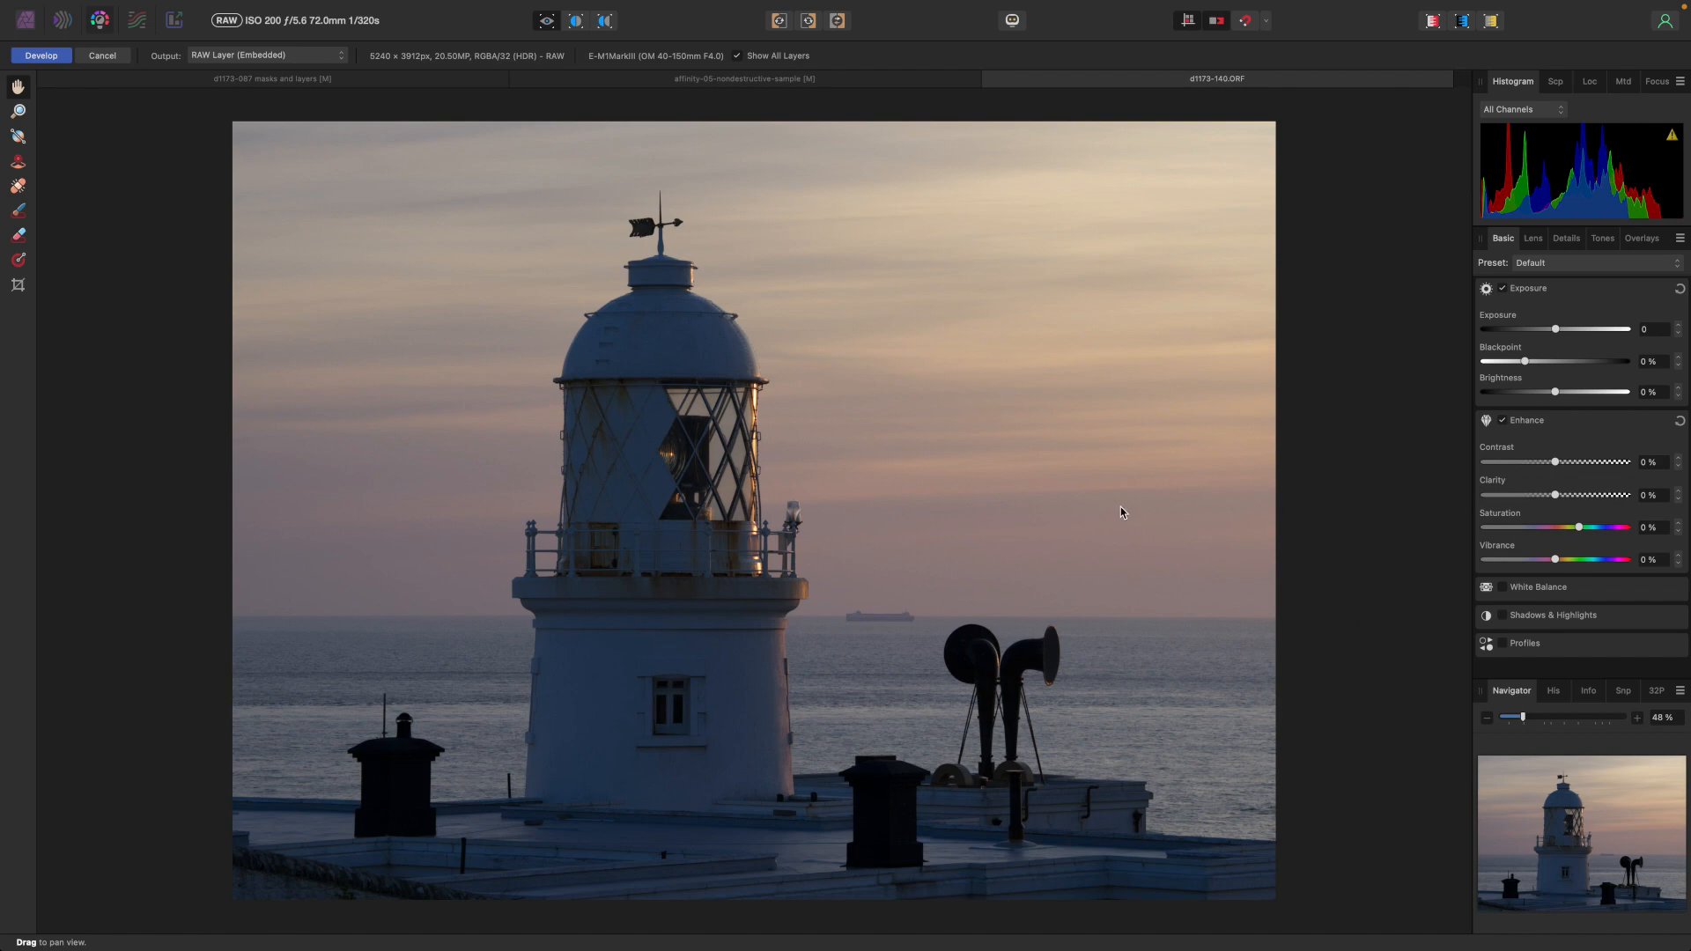
Develop the RAW photo with the output set to an embedded RAW layer.
{"action": "left_click", "coordinate": [335, 57]}
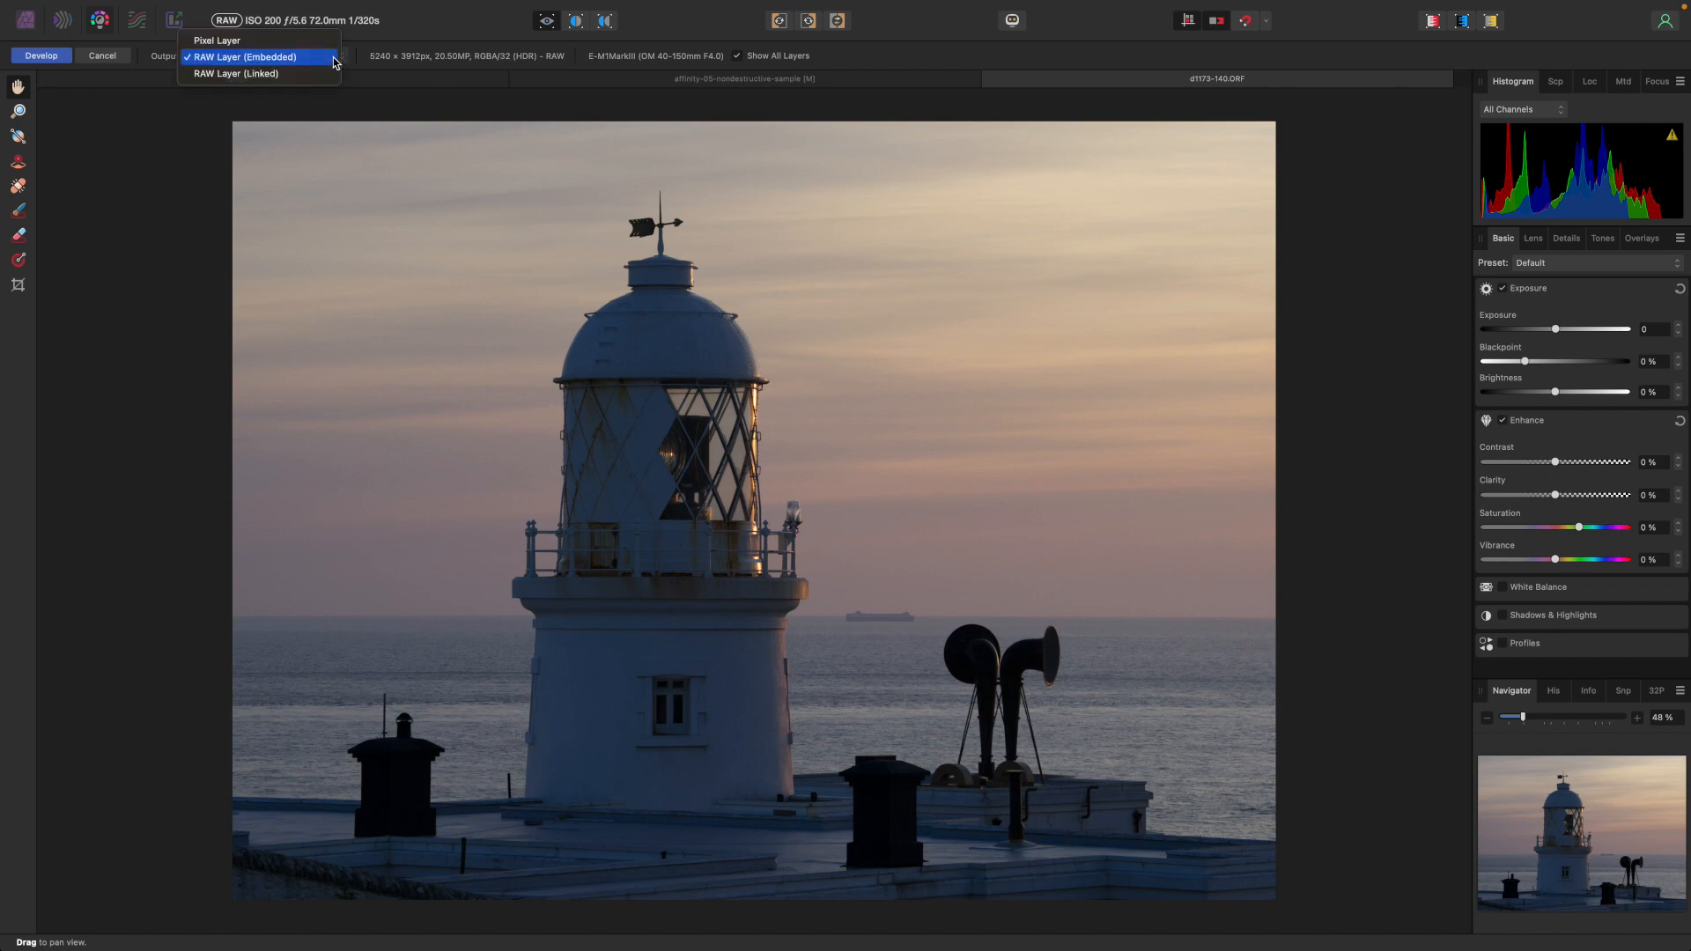
{"action": "left_click", "coordinate": [288, 58]}
{"action": "left_click", "coordinate": [43, 58]}
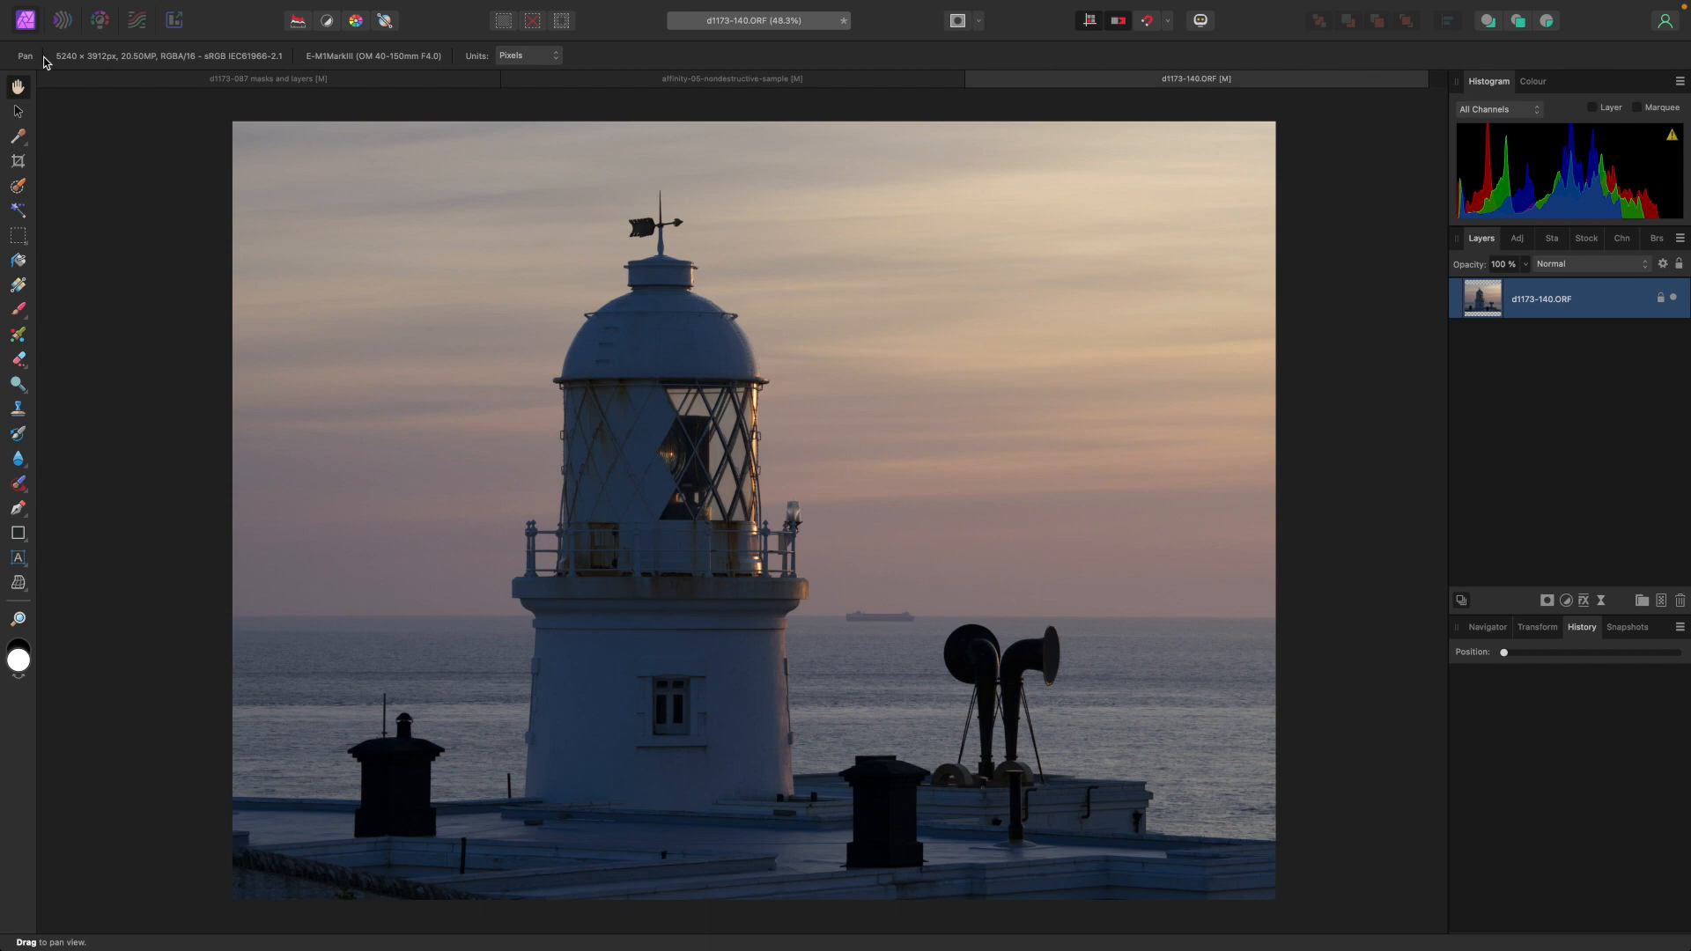
Add a Lens Filter adjustment layer to the photo.
{"action": "left_click", "coordinate": [1565, 601]}
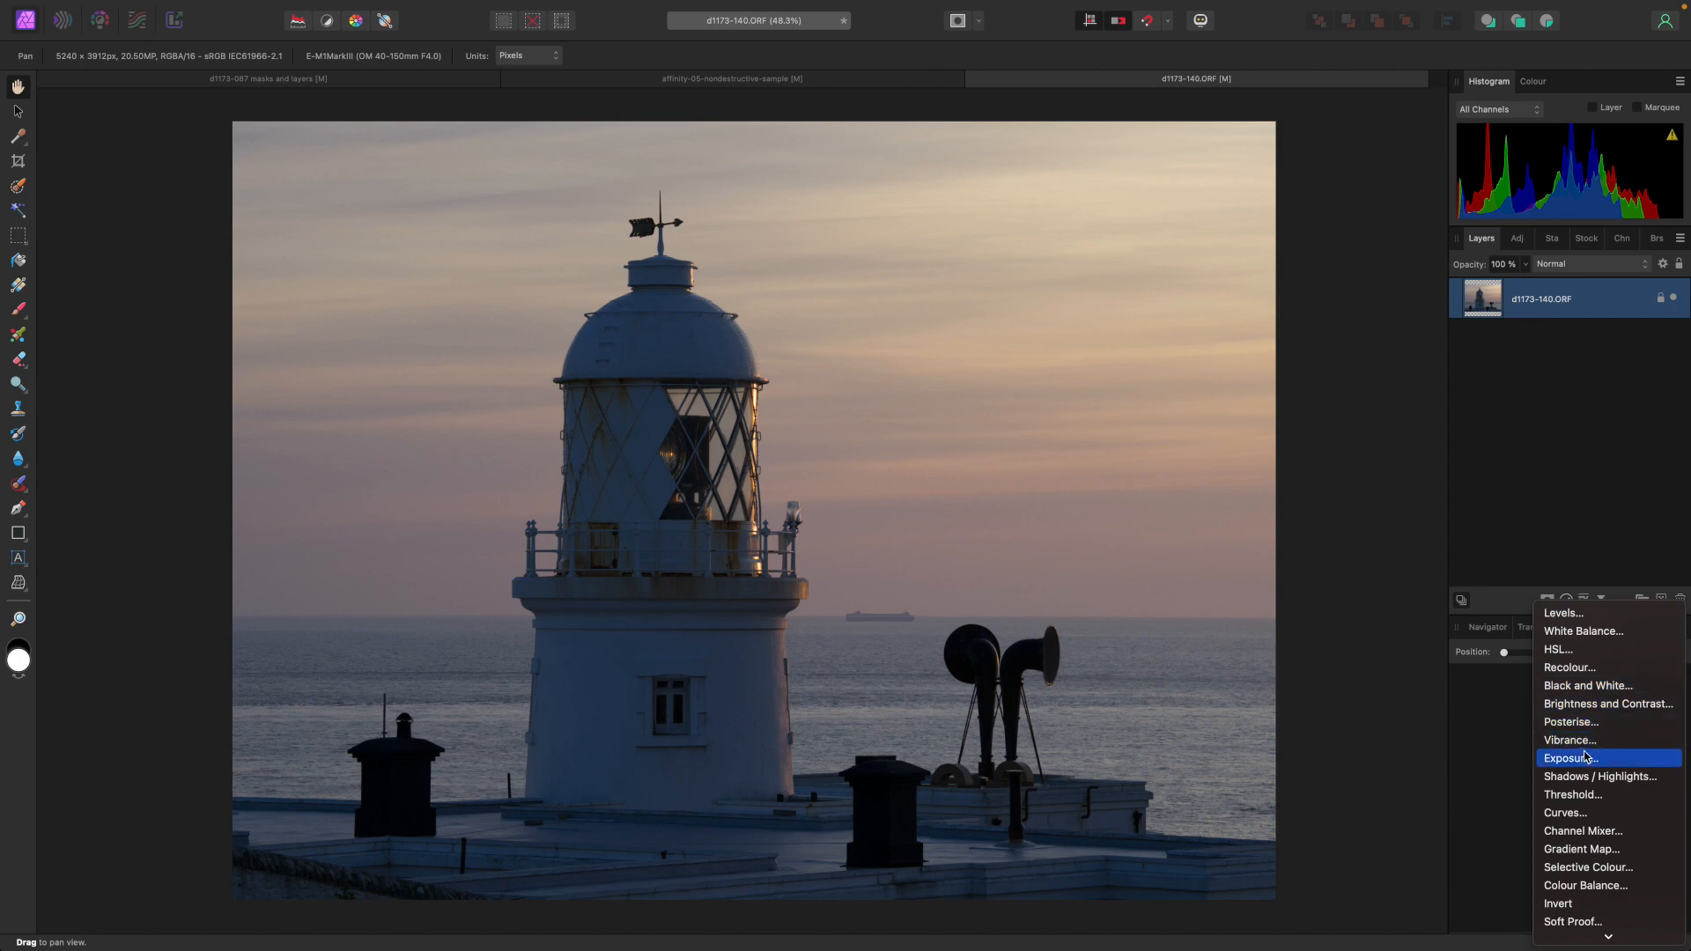
{"action": "scroll", "coordinate": [1586, 756], "scroll_direction": "down", "scroll_amount": 3}
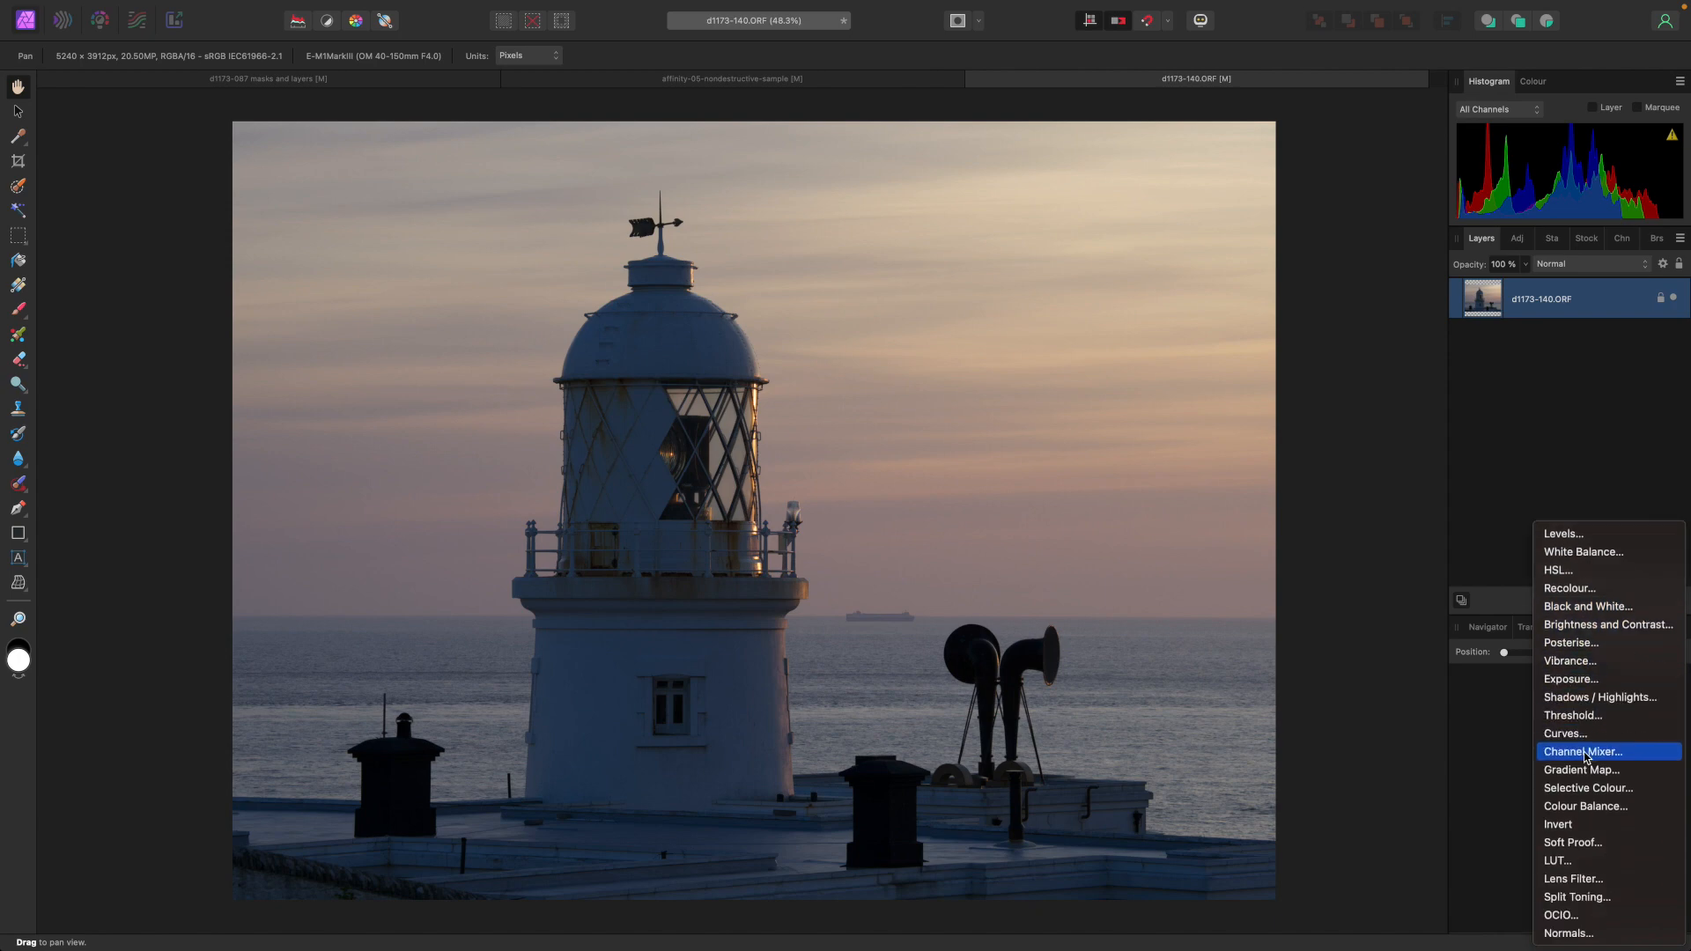
{"action": "left_click", "coordinate": [1586, 879]}
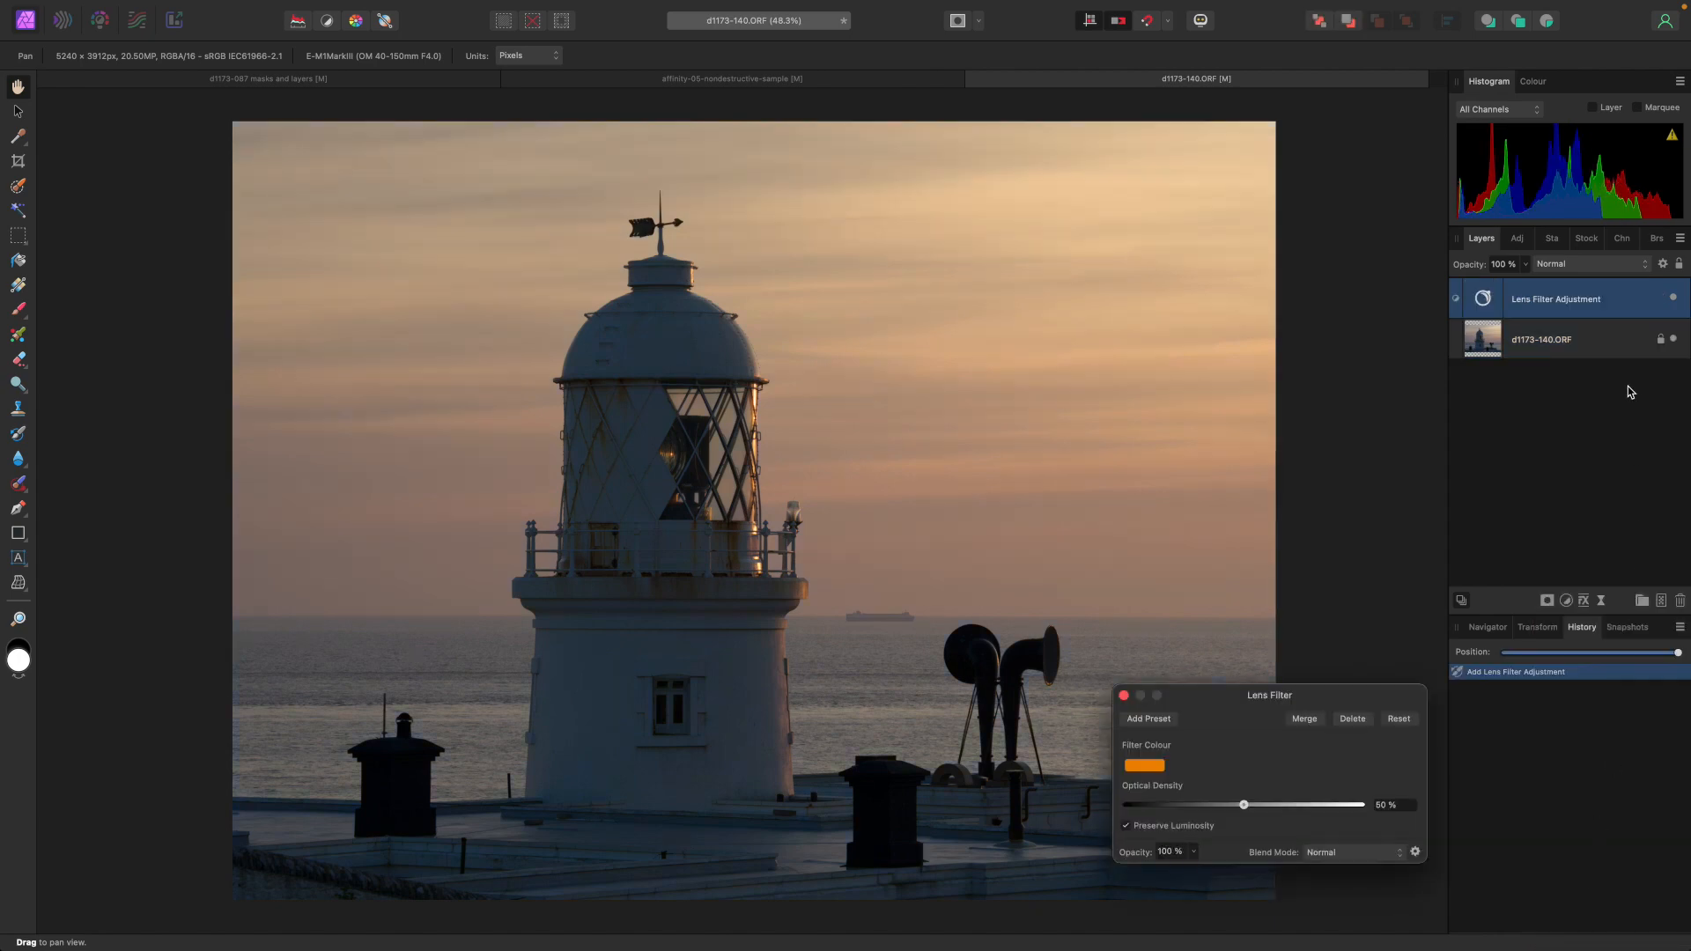
{"action": "left_click", "coordinate": [1522, 240]}
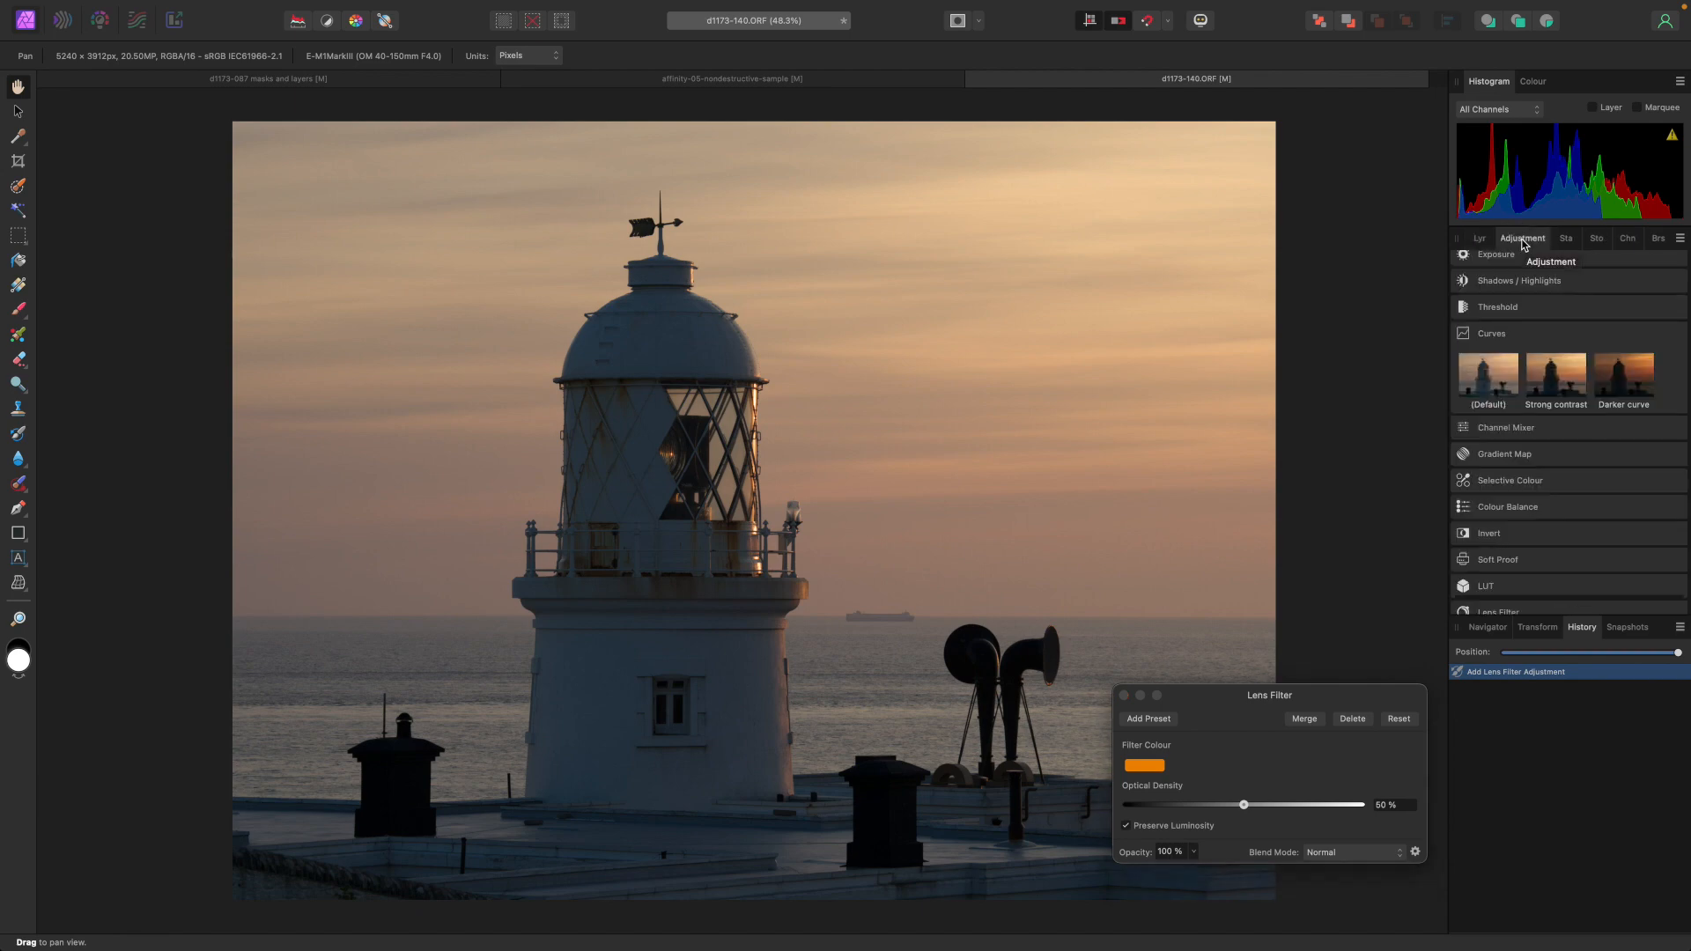
{"action": "left_click", "coordinate": [1480, 241]}
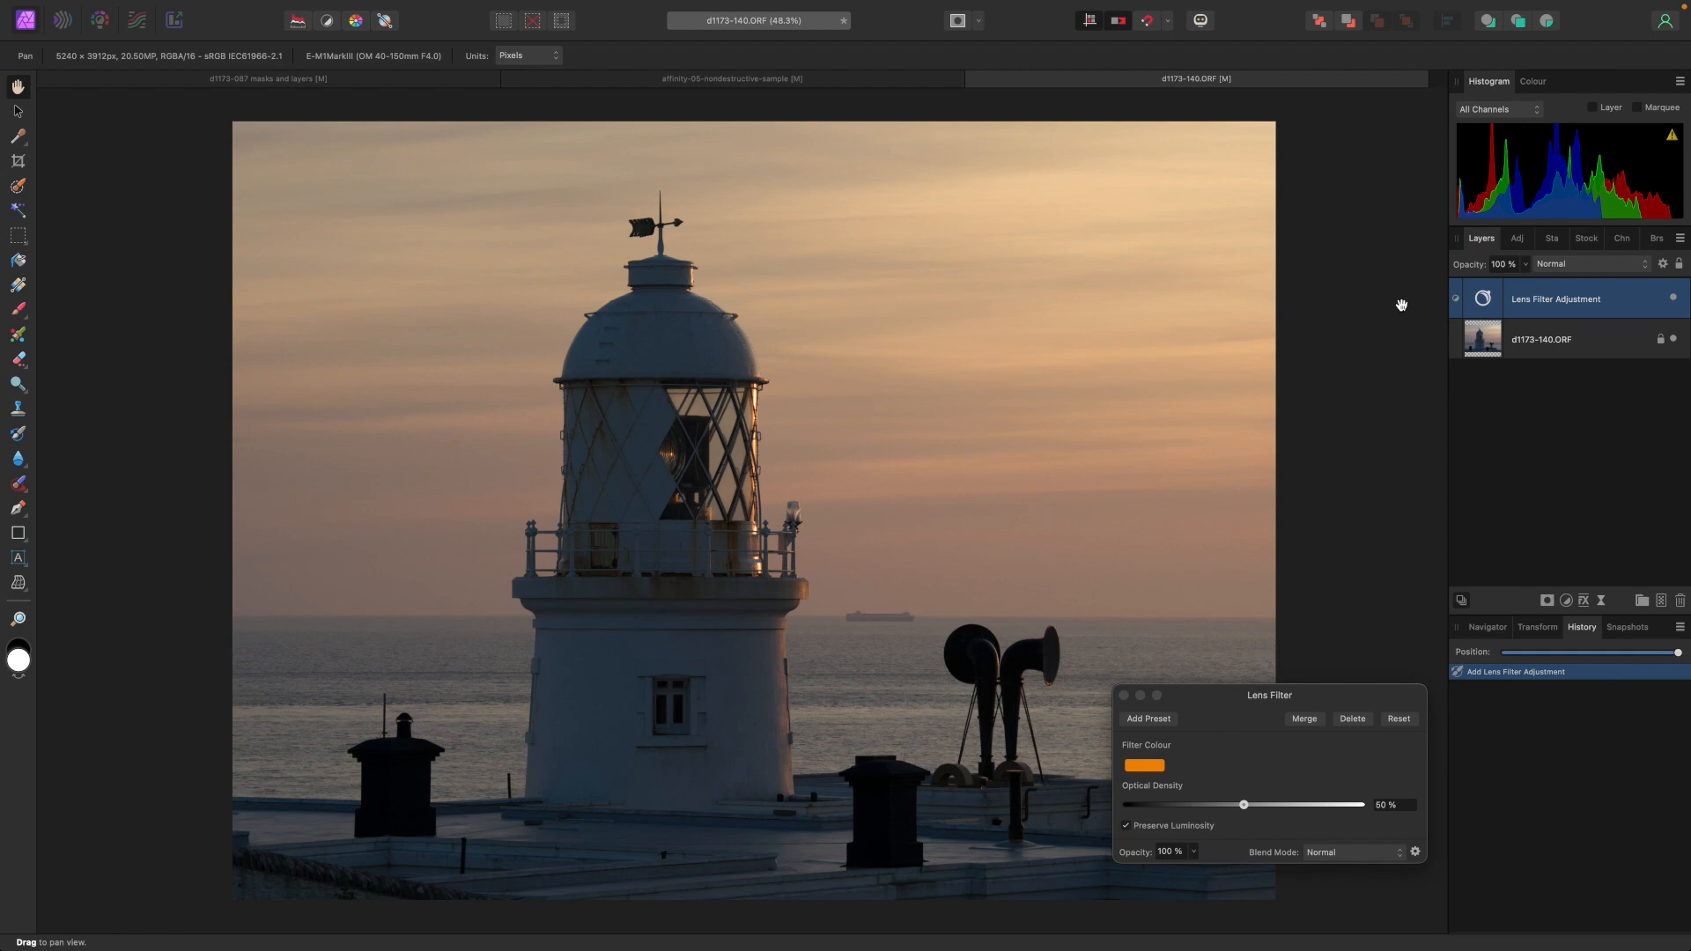
Fine-tune the lens filter's orange colour on the colour wheel and close the filter dialog.
{"action": "left_click", "coordinate": [1148, 773]}
{"action": "left_click", "coordinate": [1148, 772]}
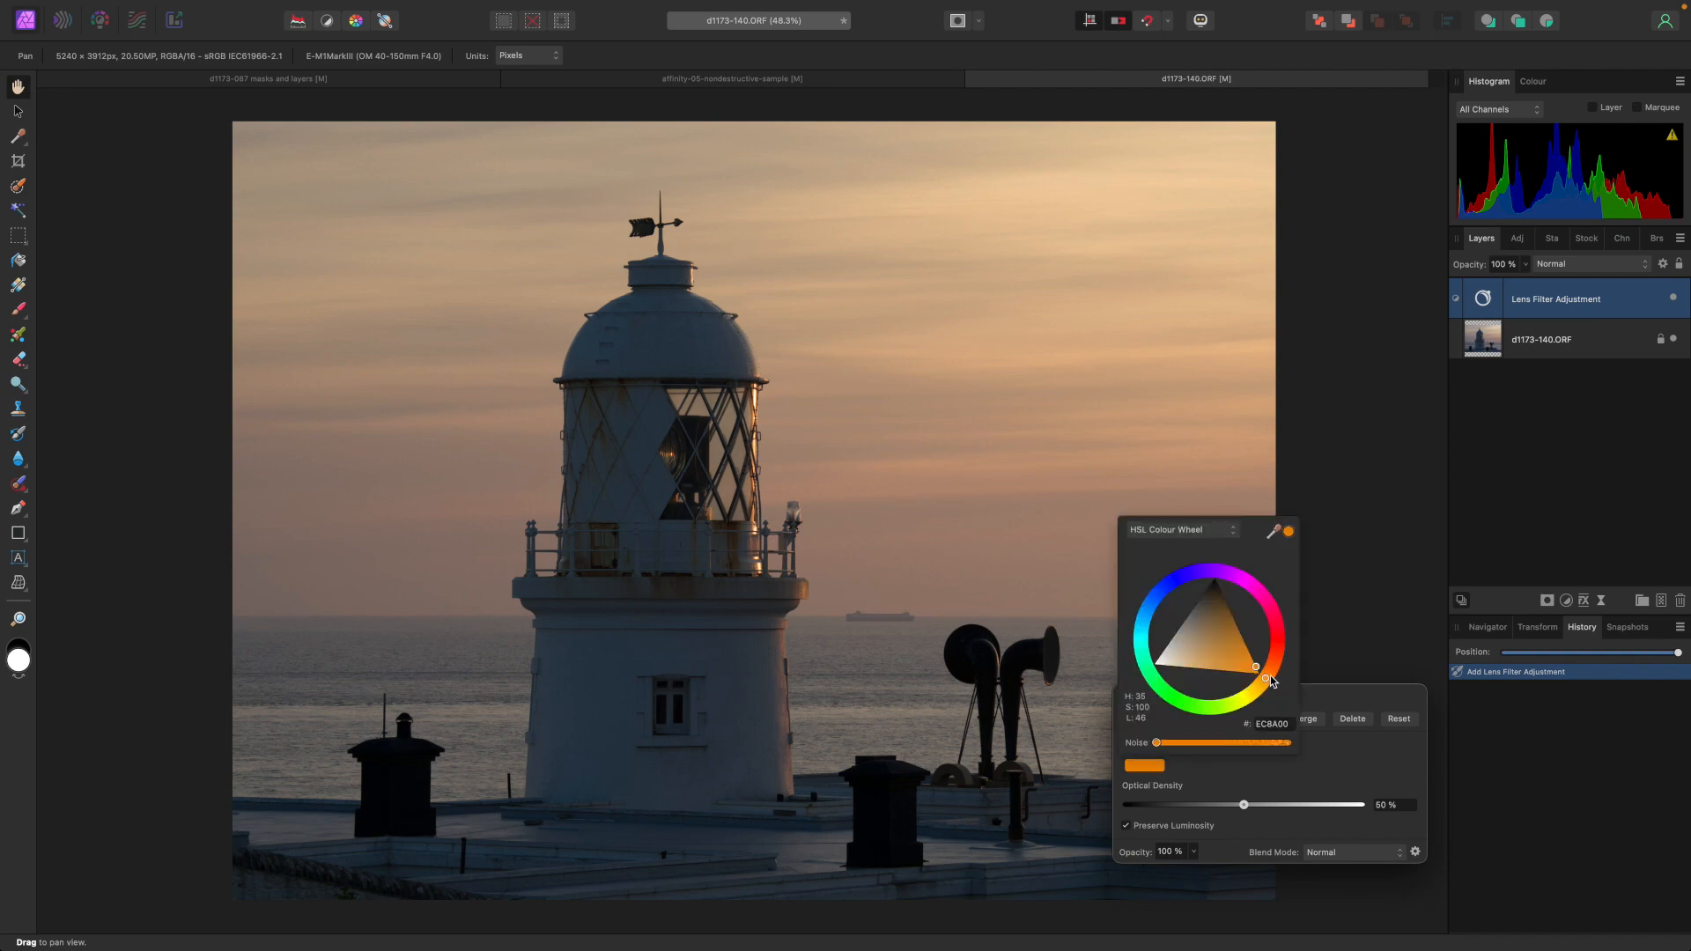
{"action": "left_click_drag", "start_coordinate": [1267, 679], "coordinate": [1274, 674]}
{"action": "left_click", "coordinate": [1128, 694]}
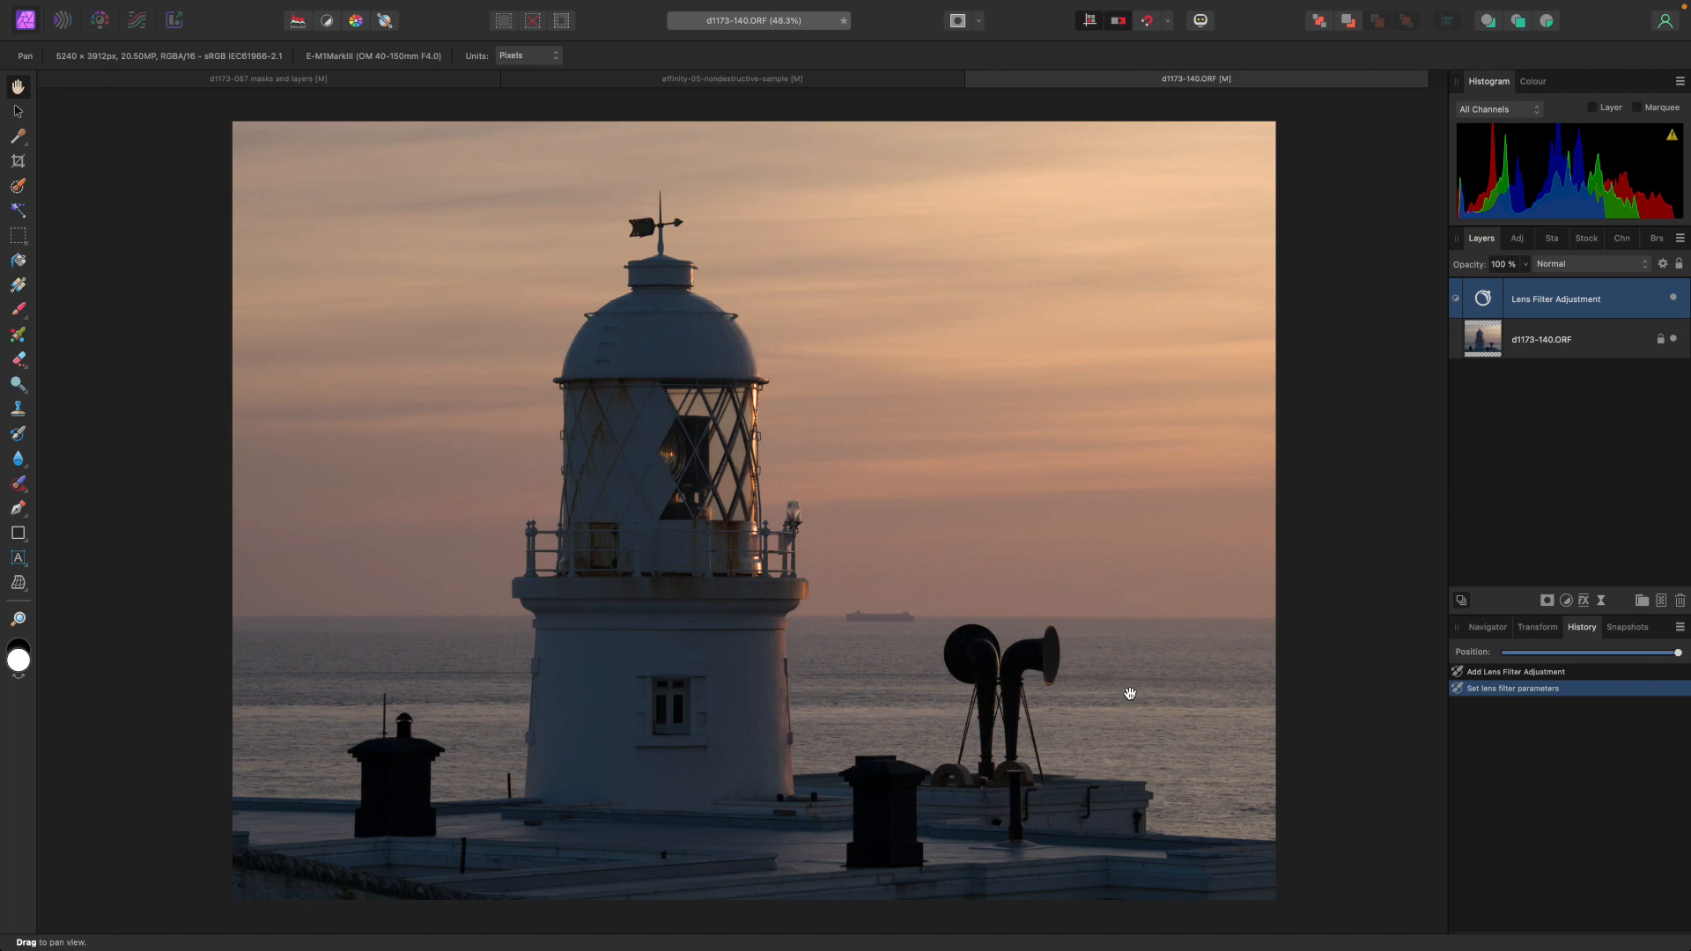
Add a Curves adjustment and pull the master curve's midpoint down to darken the image.
{"action": "left_click", "coordinate": [1565, 599]}
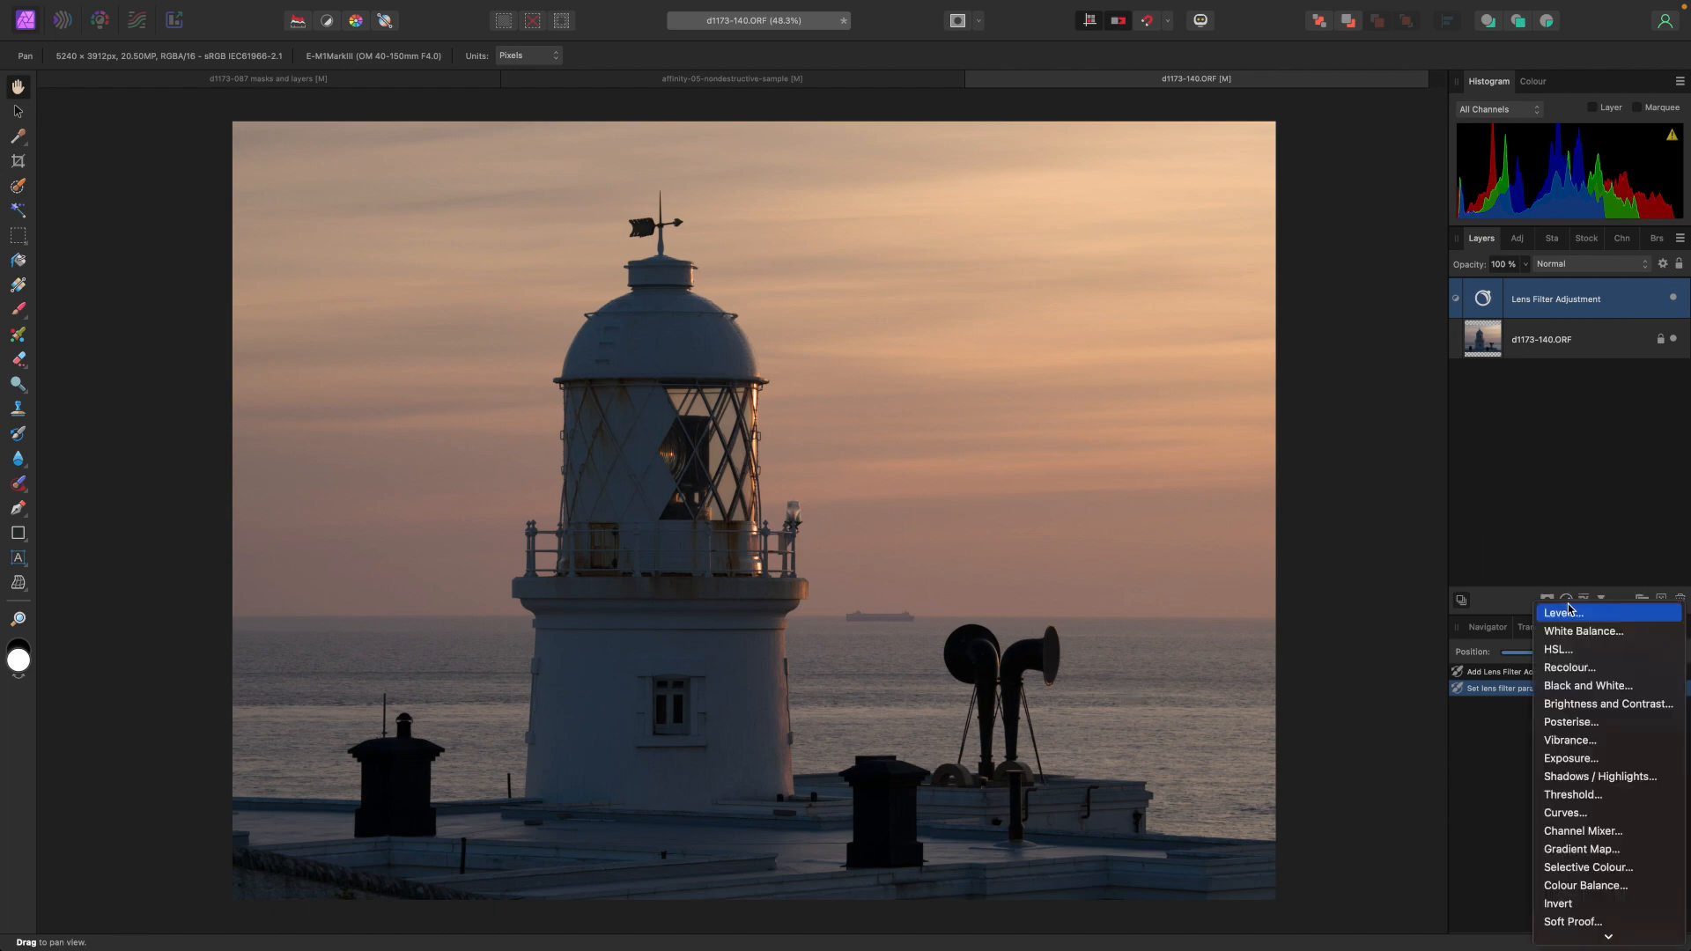
{"action": "left_click", "coordinate": [1570, 816]}
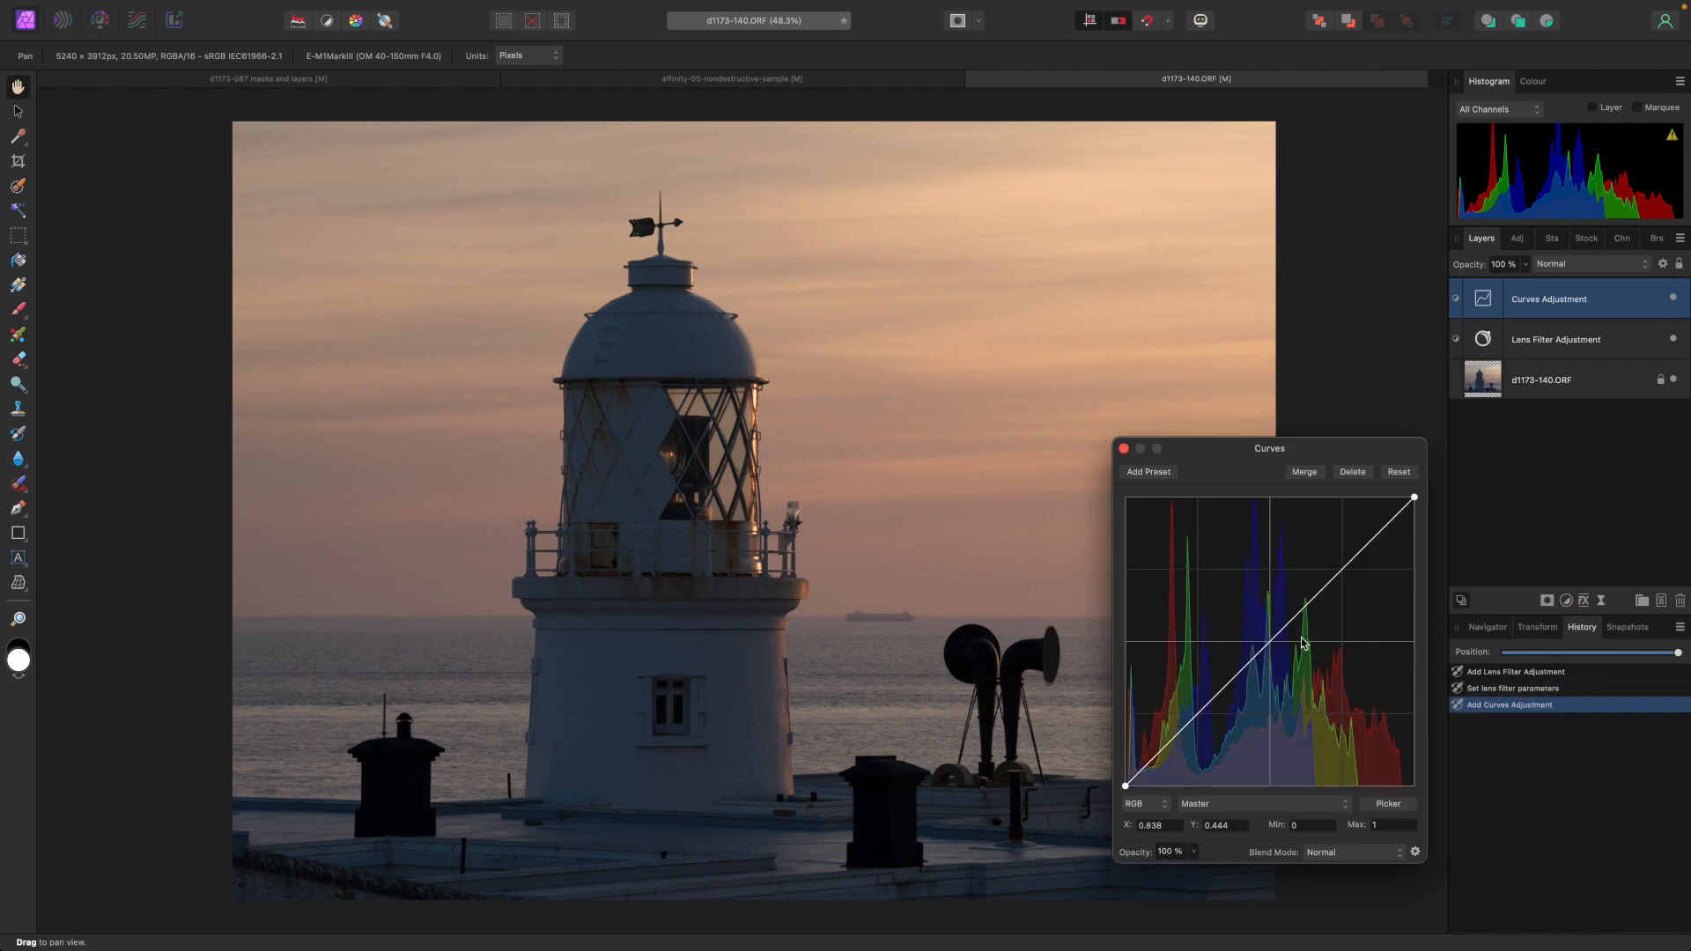
{"action": "left_click_drag", "start_coordinate": [1287, 629], "coordinate": [1305, 661]}
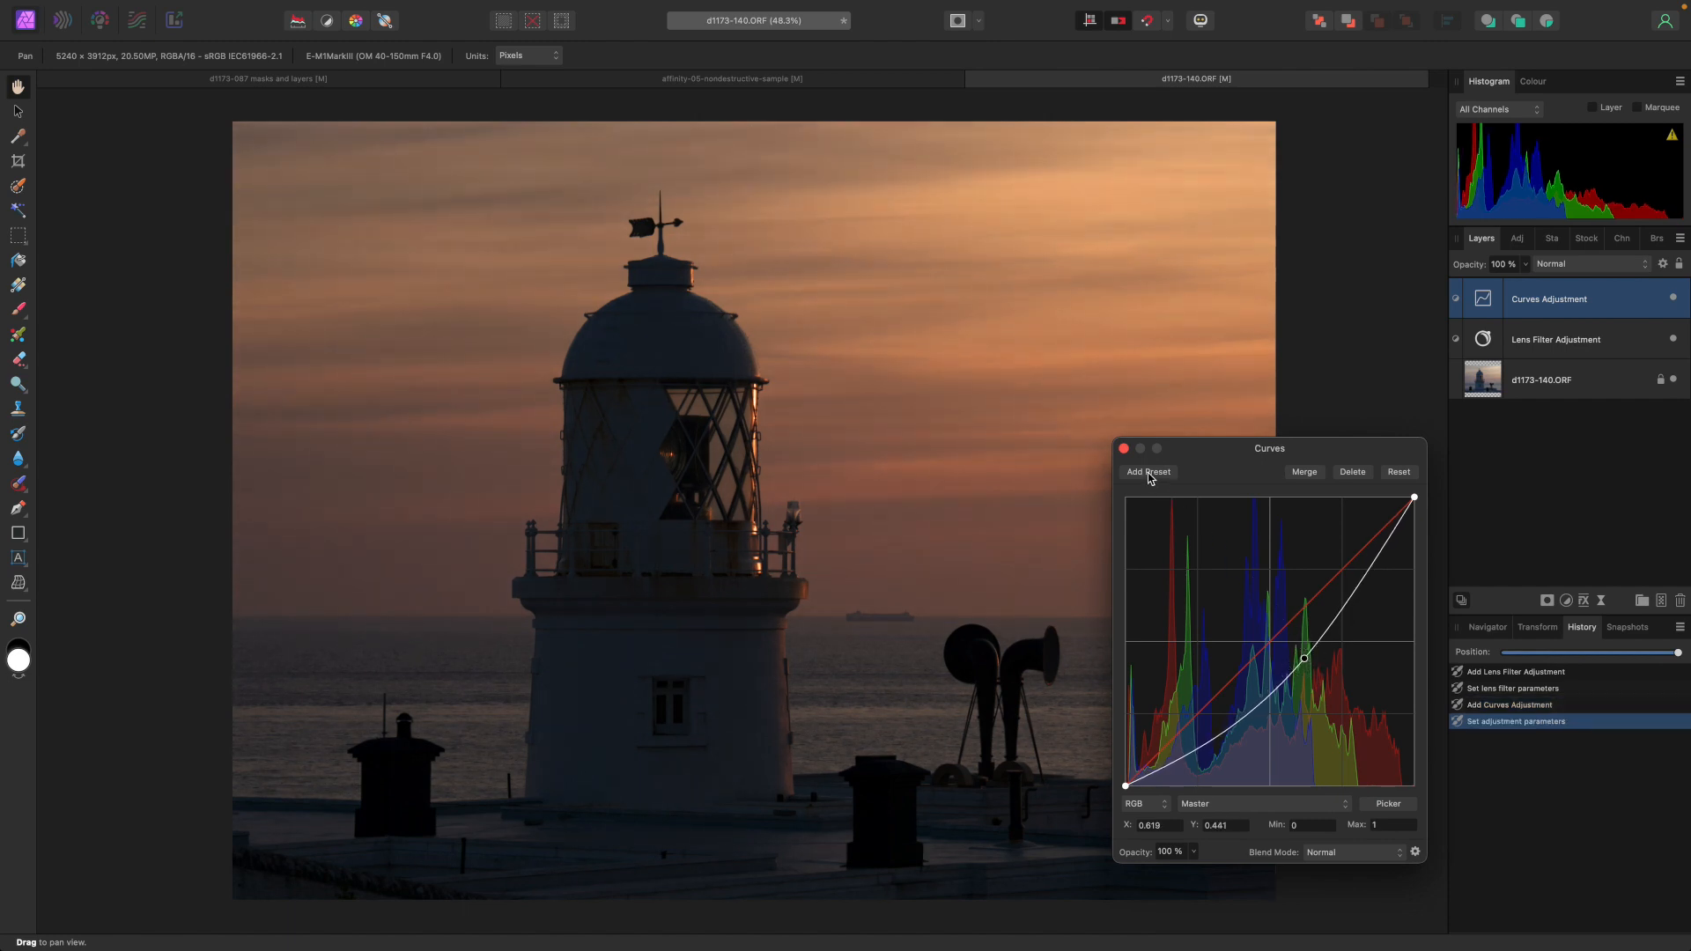
{"action": "left_click", "coordinate": [1124, 448]}
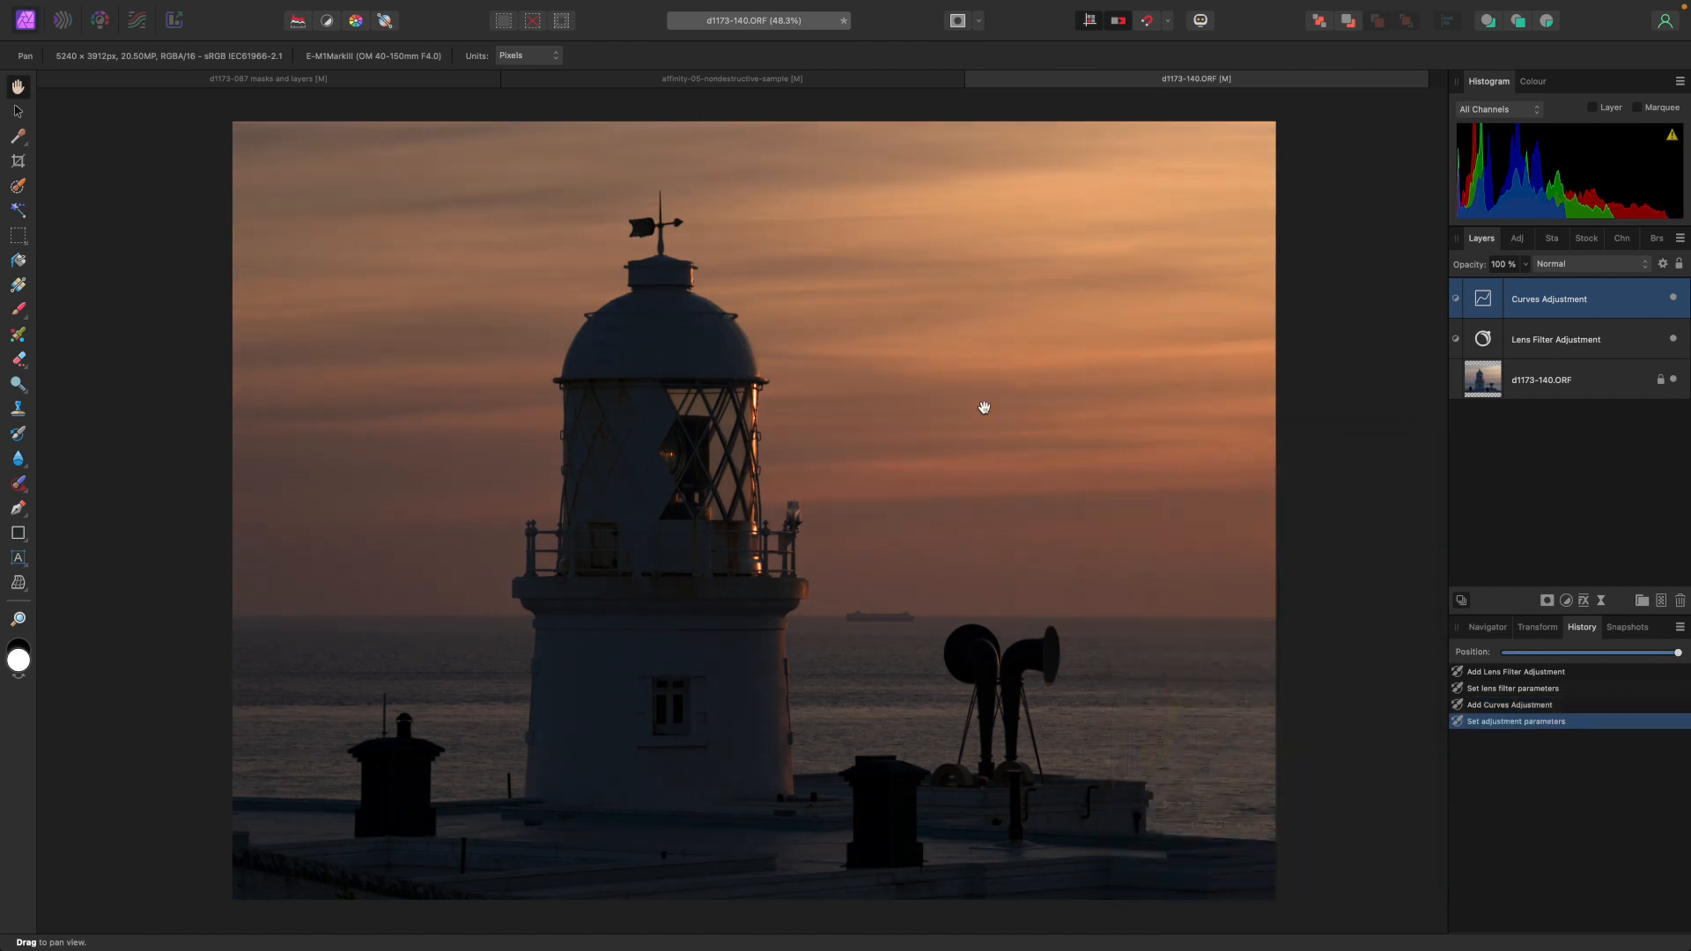
Add a new mask layer to the Curves adjustment and expand it in the layer stack.
{"action": "mouse_move", "coordinate": [315, 5]}
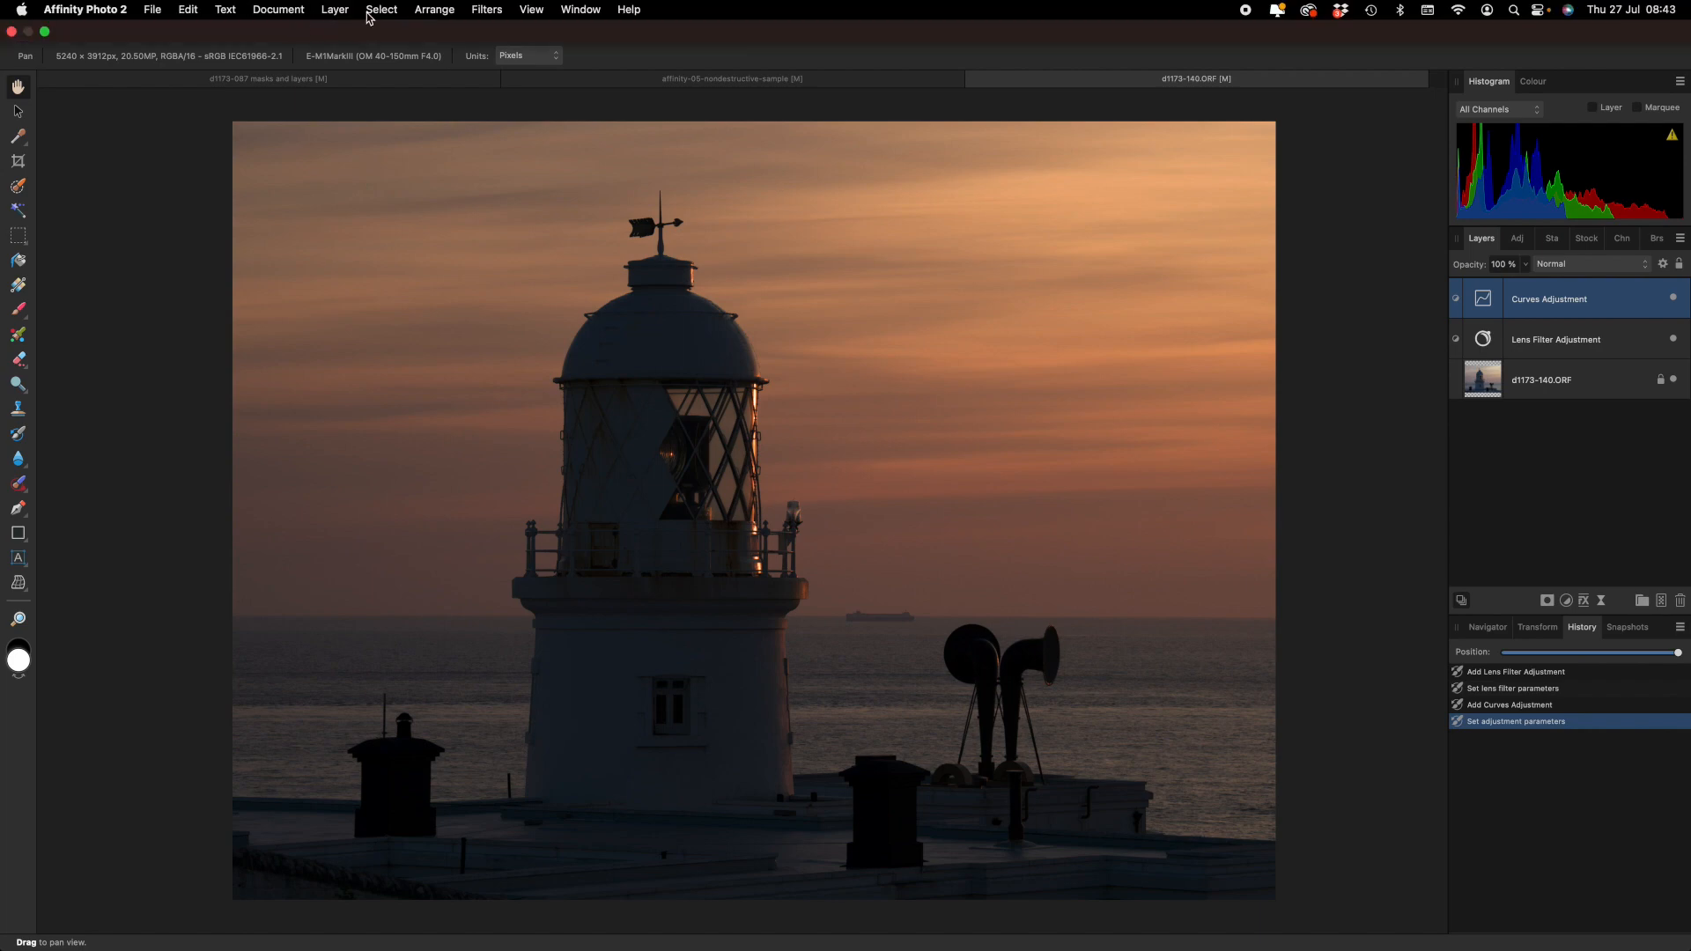
{"action": "left_click", "coordinate": [336, 10]}
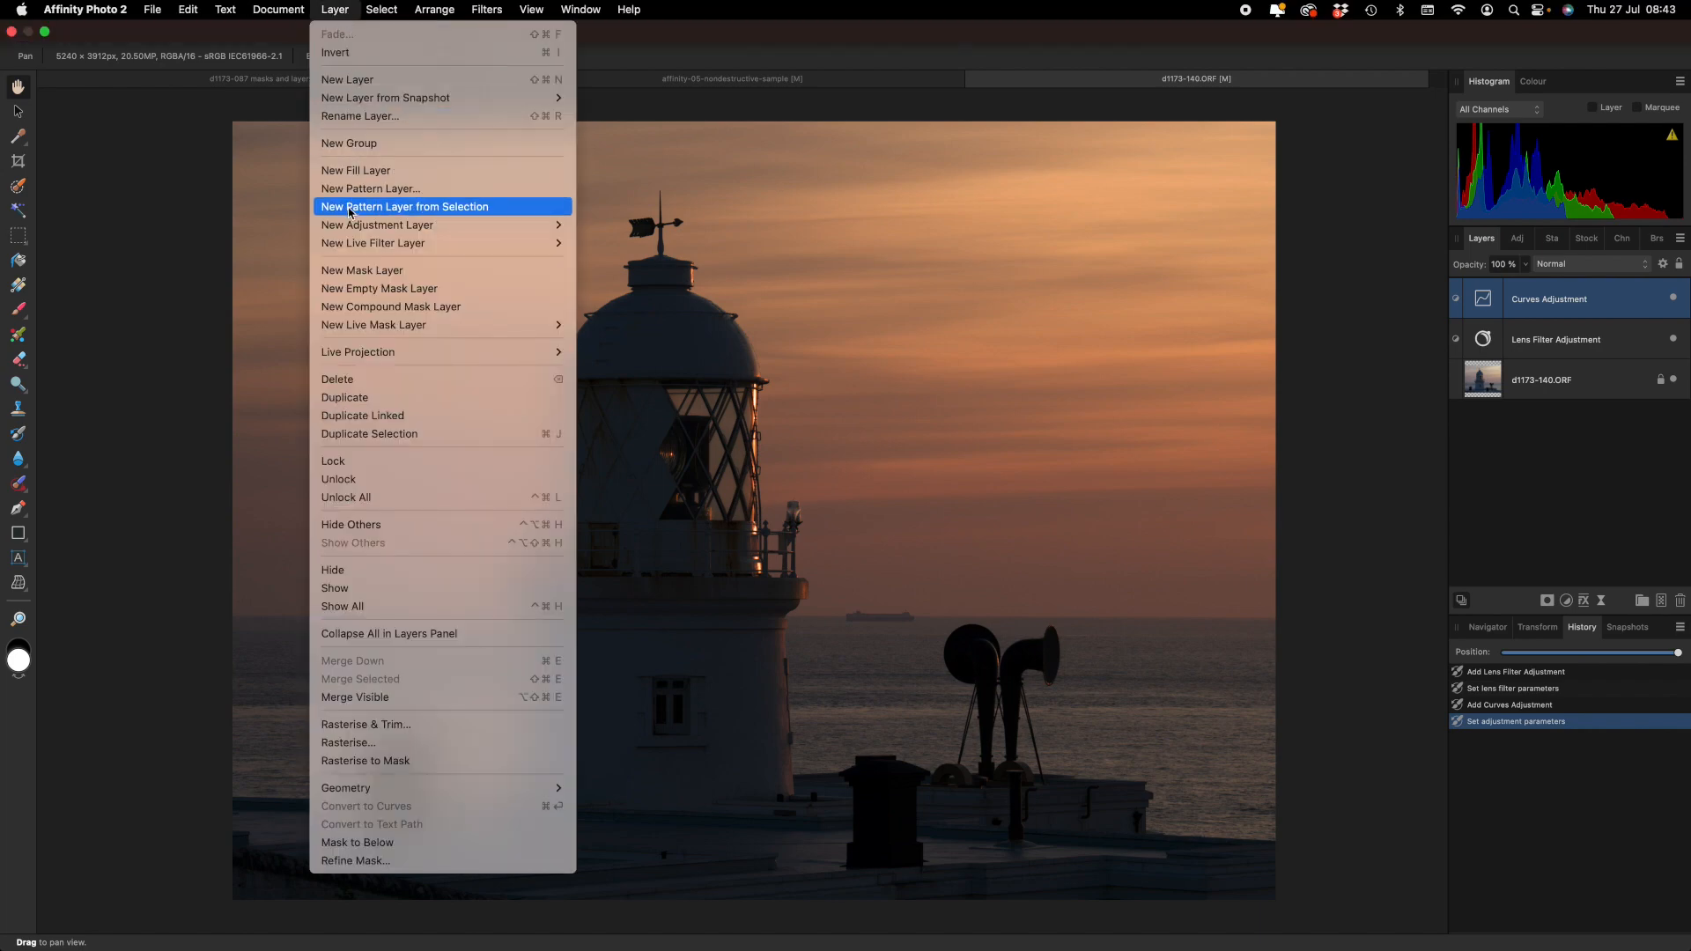
{"action": "left_click", "coordinate": [347, 271]}
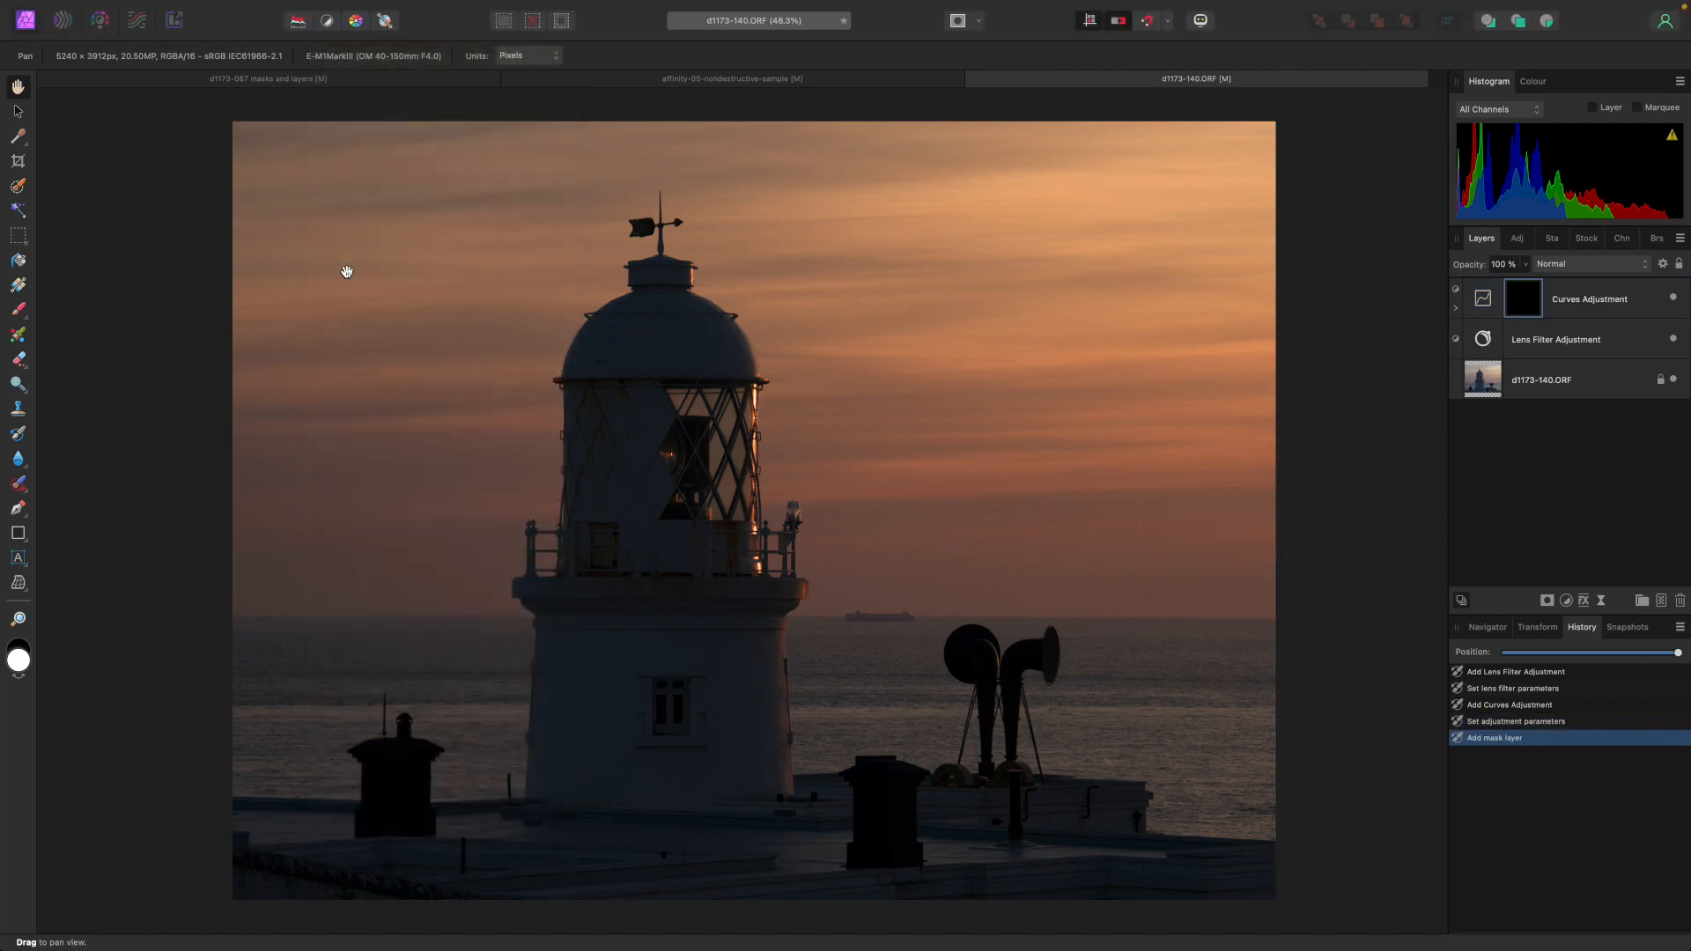
{"action": "left_click", "coordinate": [1456, 309]}
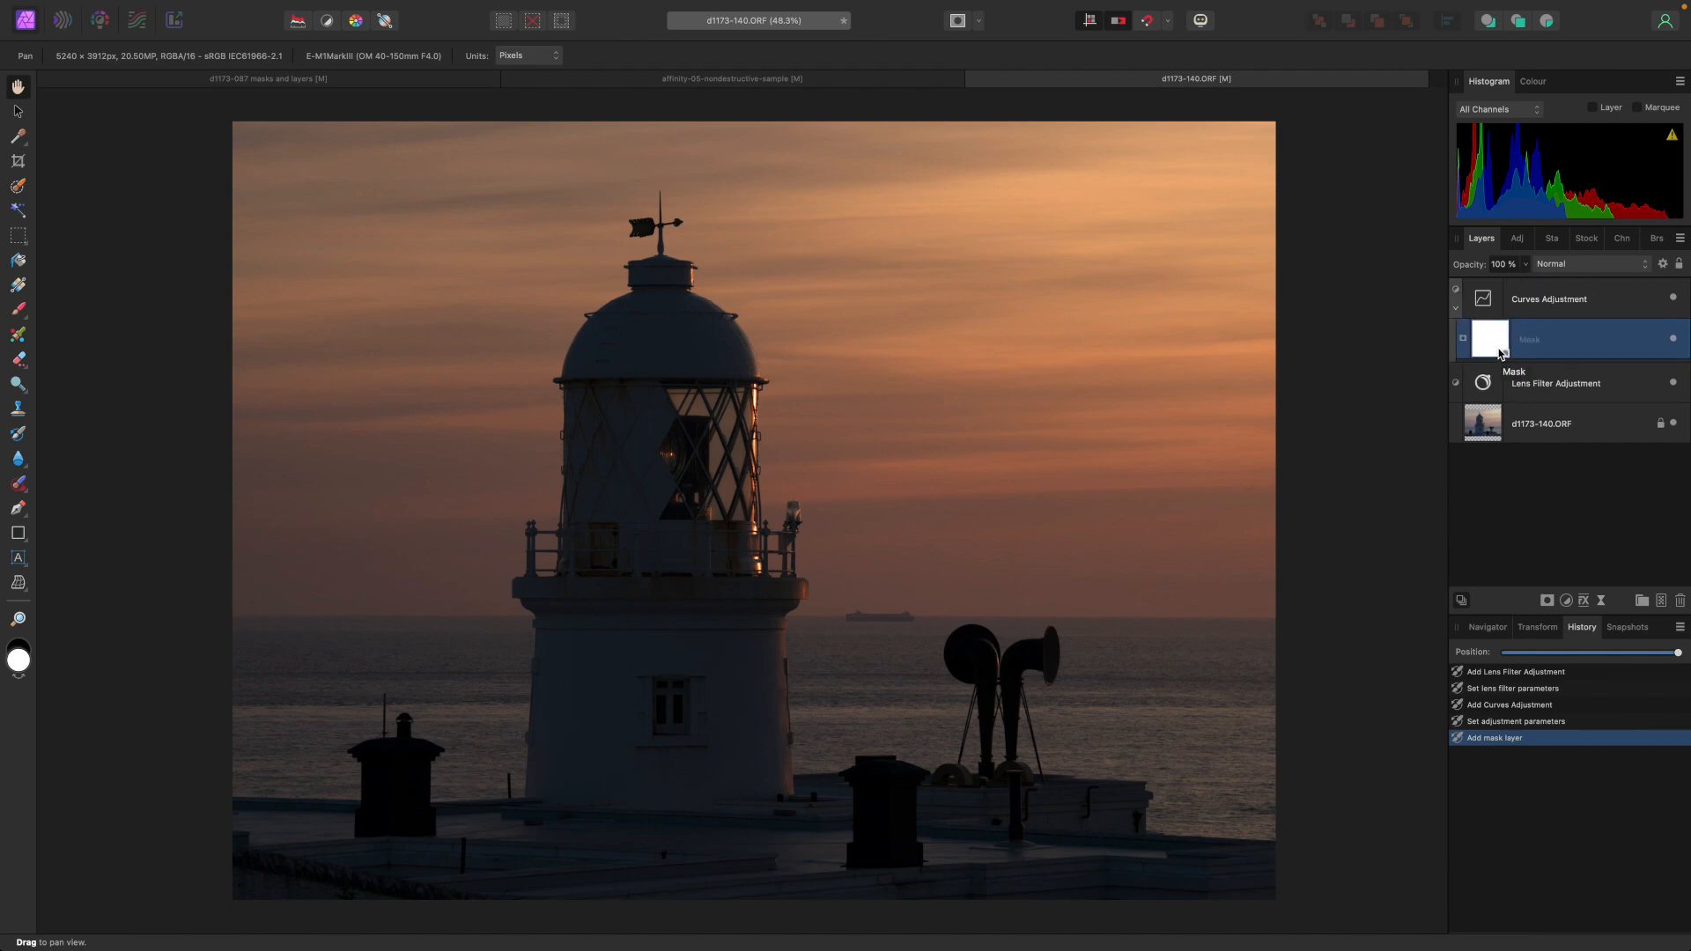
Draw a vertical linear gradient on the mask from the horizon up to the lighthouse dome.
{"action": "key", "text": "g"}
{"action": "left_click_drag", "start_coordinate": [763, 659], "coordinate": [759, 782]}
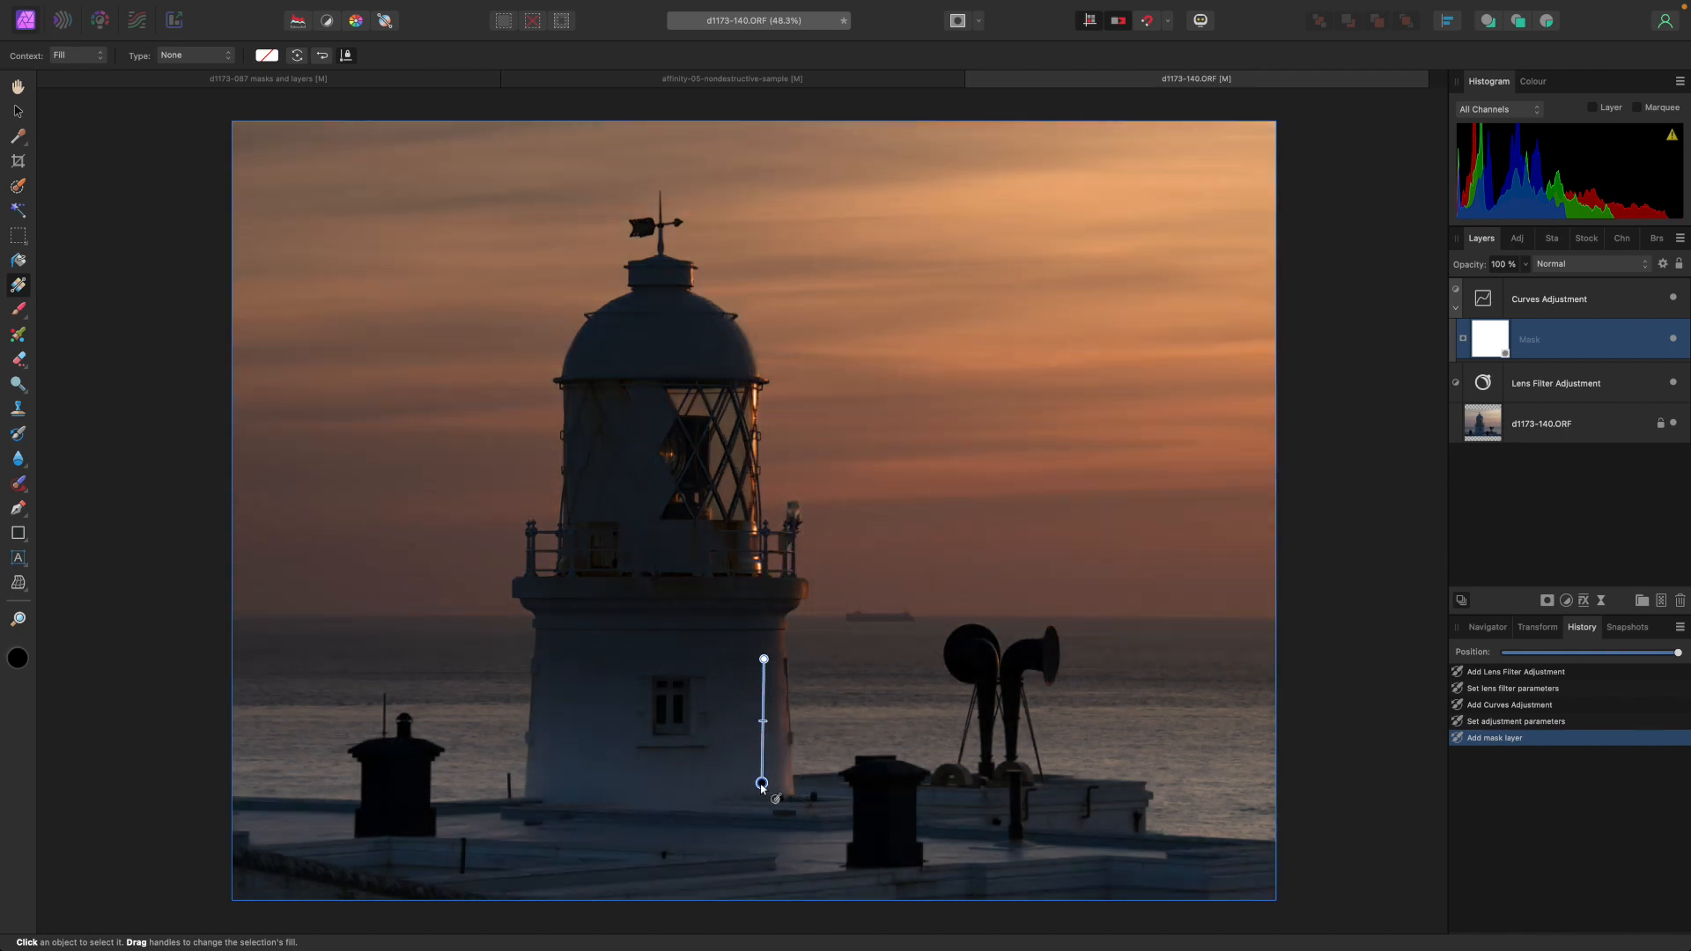
{"action": "key", "text": "super+d"}
{"action": "left_click_drag", "start_coordinate": [764, 658], "coordinate": [759, 307]}
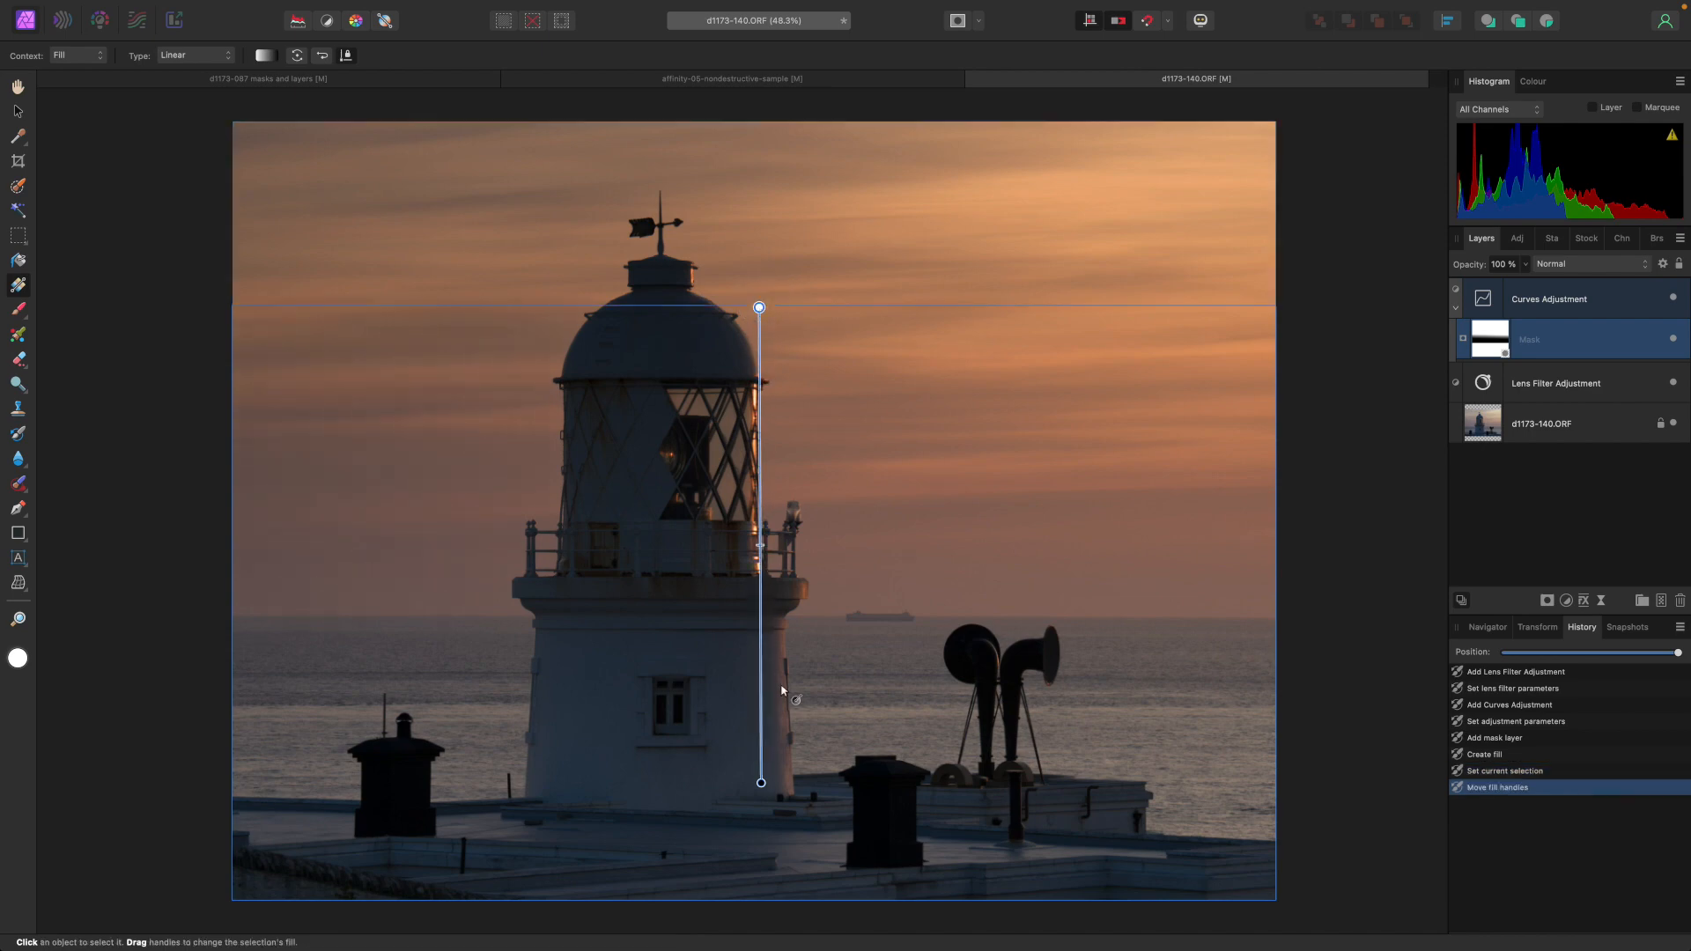
{"action": "left_click_drag", "start_coordinate": [760, 679], "coordinate": [759, 599]}
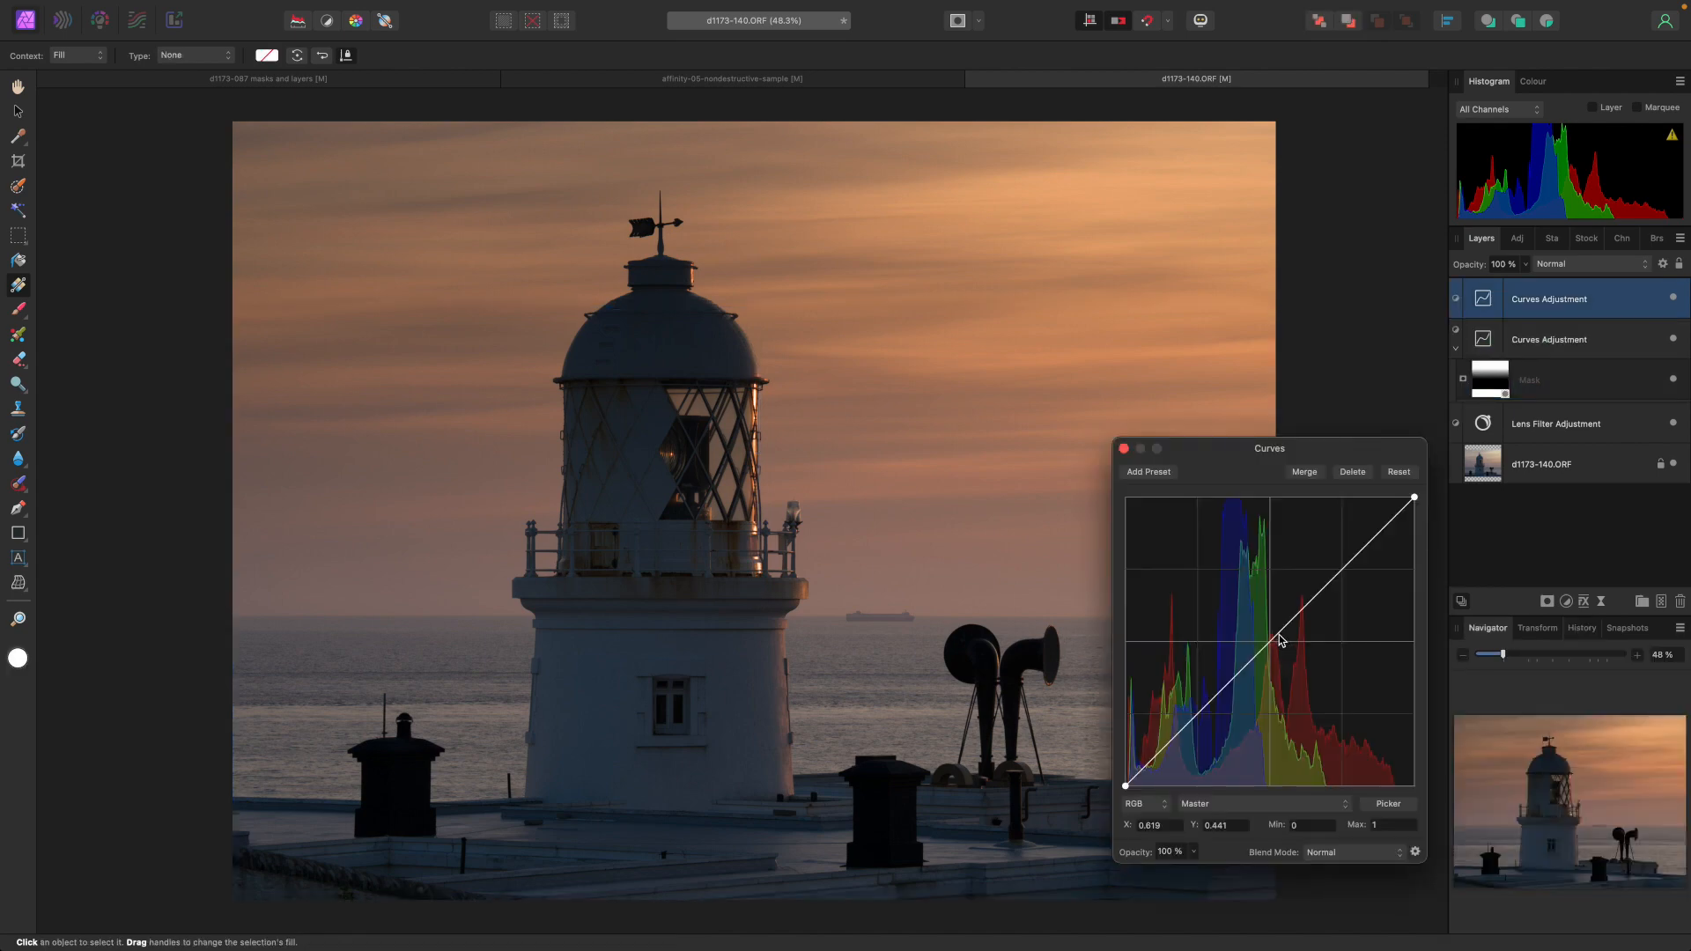
Darken a second Curves adjustment's master curve and add a live Luminosity Range Mask to it.
{"action": "left_click_drag", "start_coordinate": [1278, 634], "coordinate": [1308, 657]}
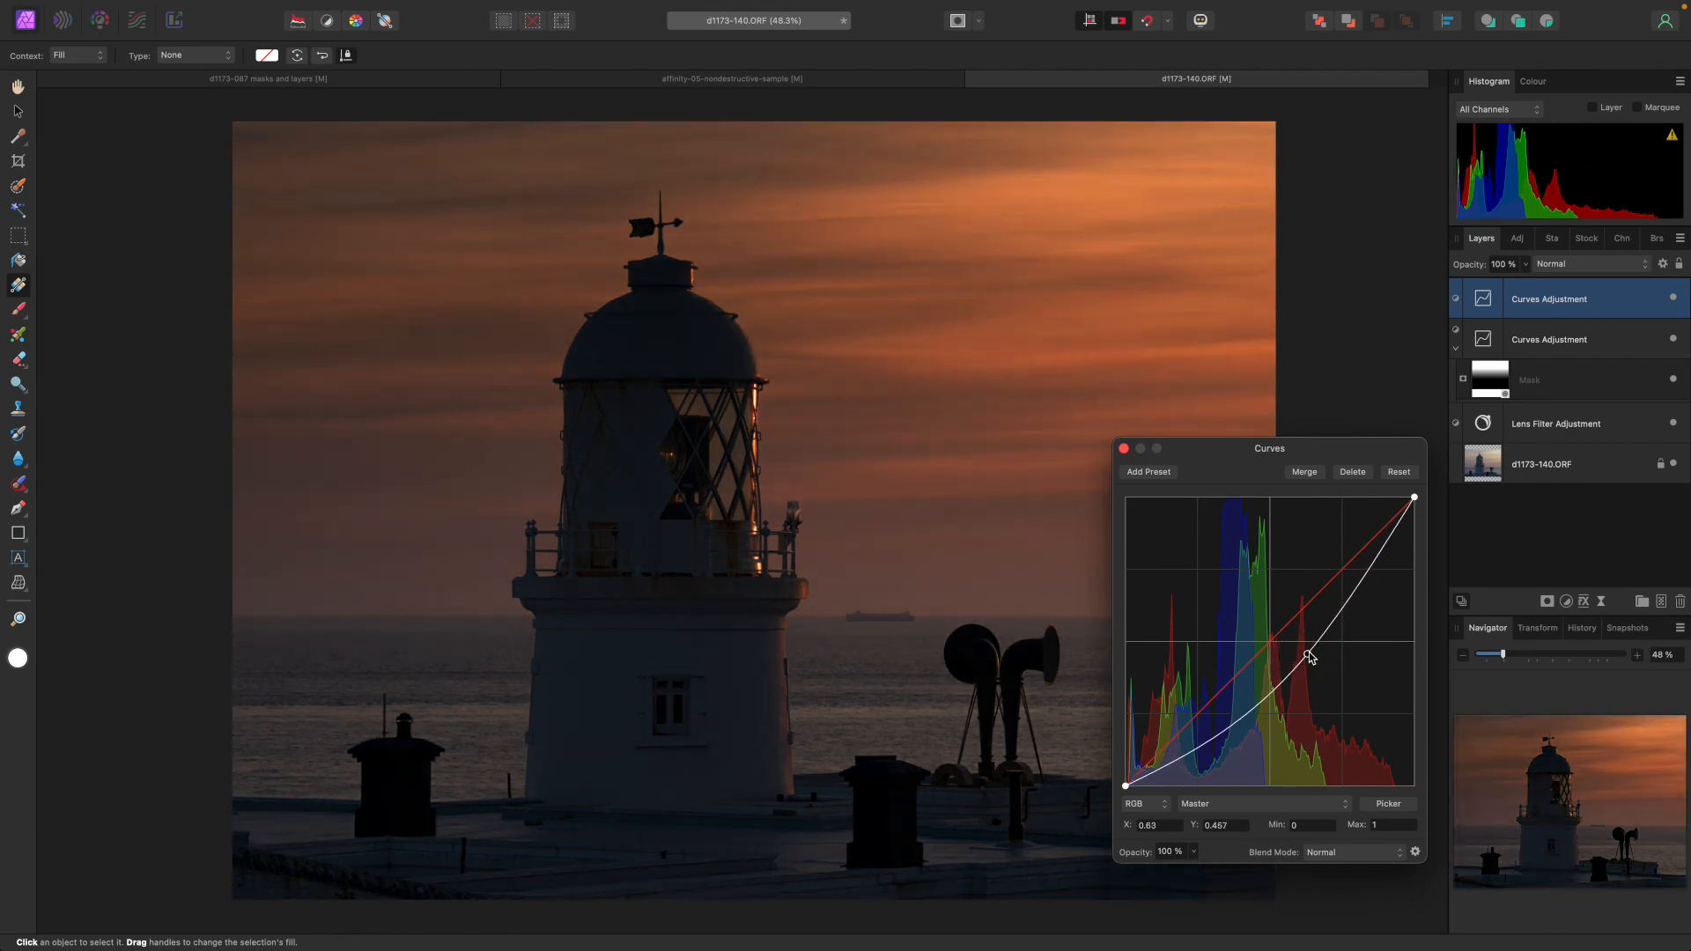
{"action": "left_click", "coordinate": [334, 9]}
{"action": "mouse_move", "coordinate": [383, 326]}
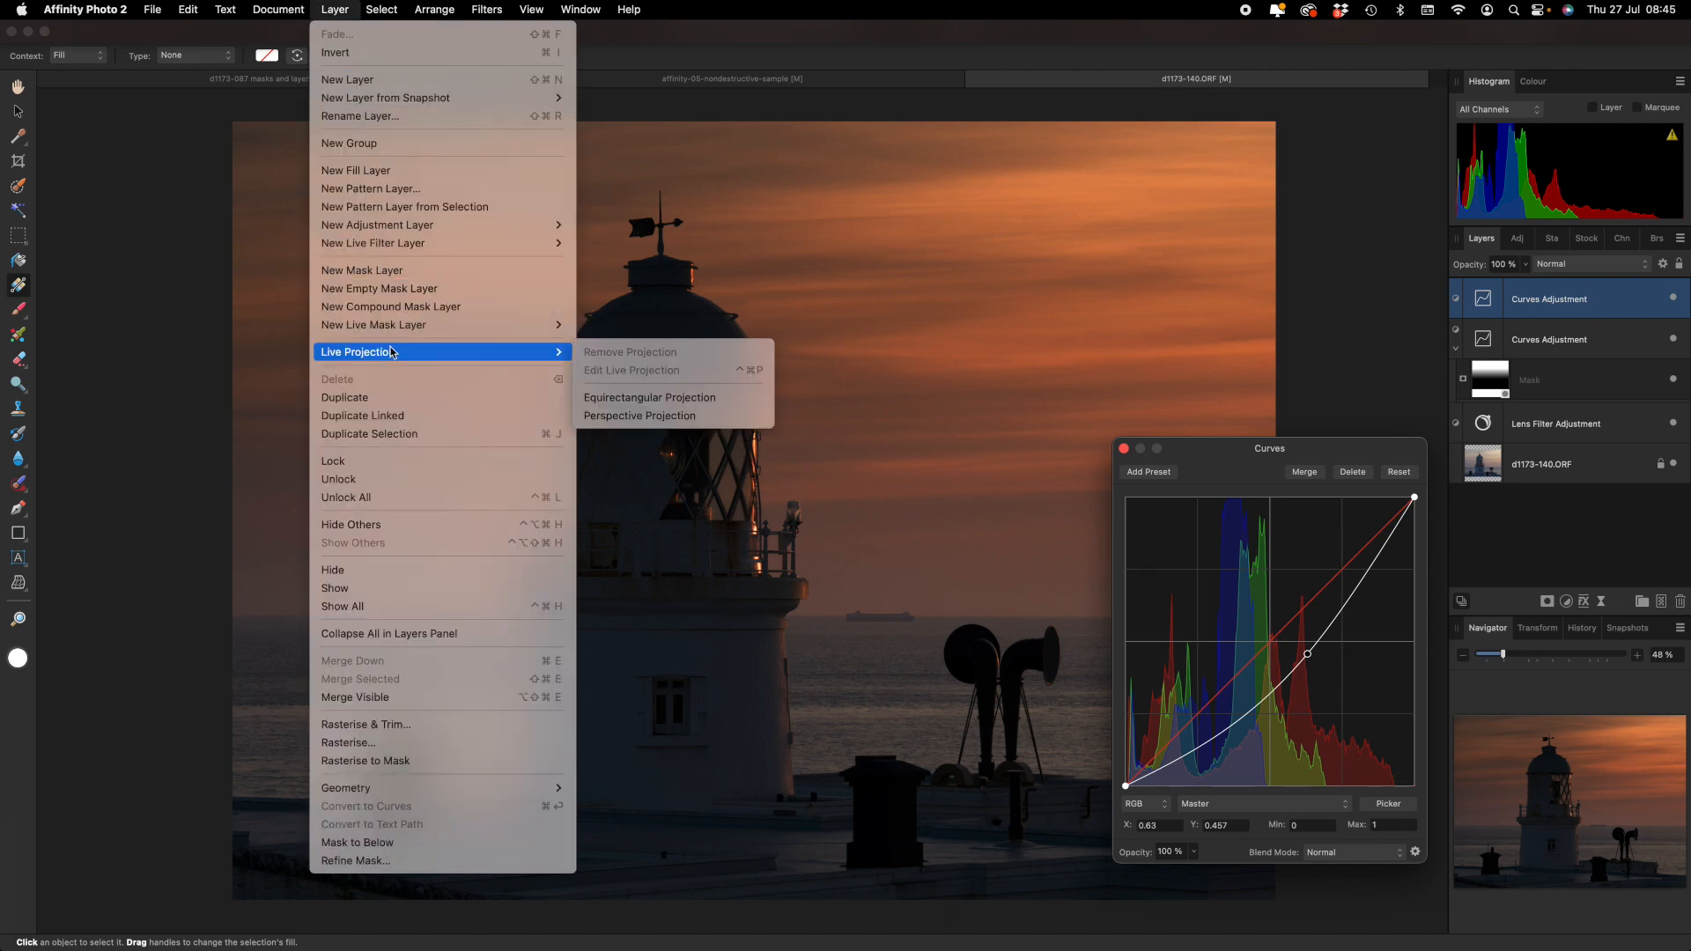
{"action": "left_click", "coordinate": [630, 324]}
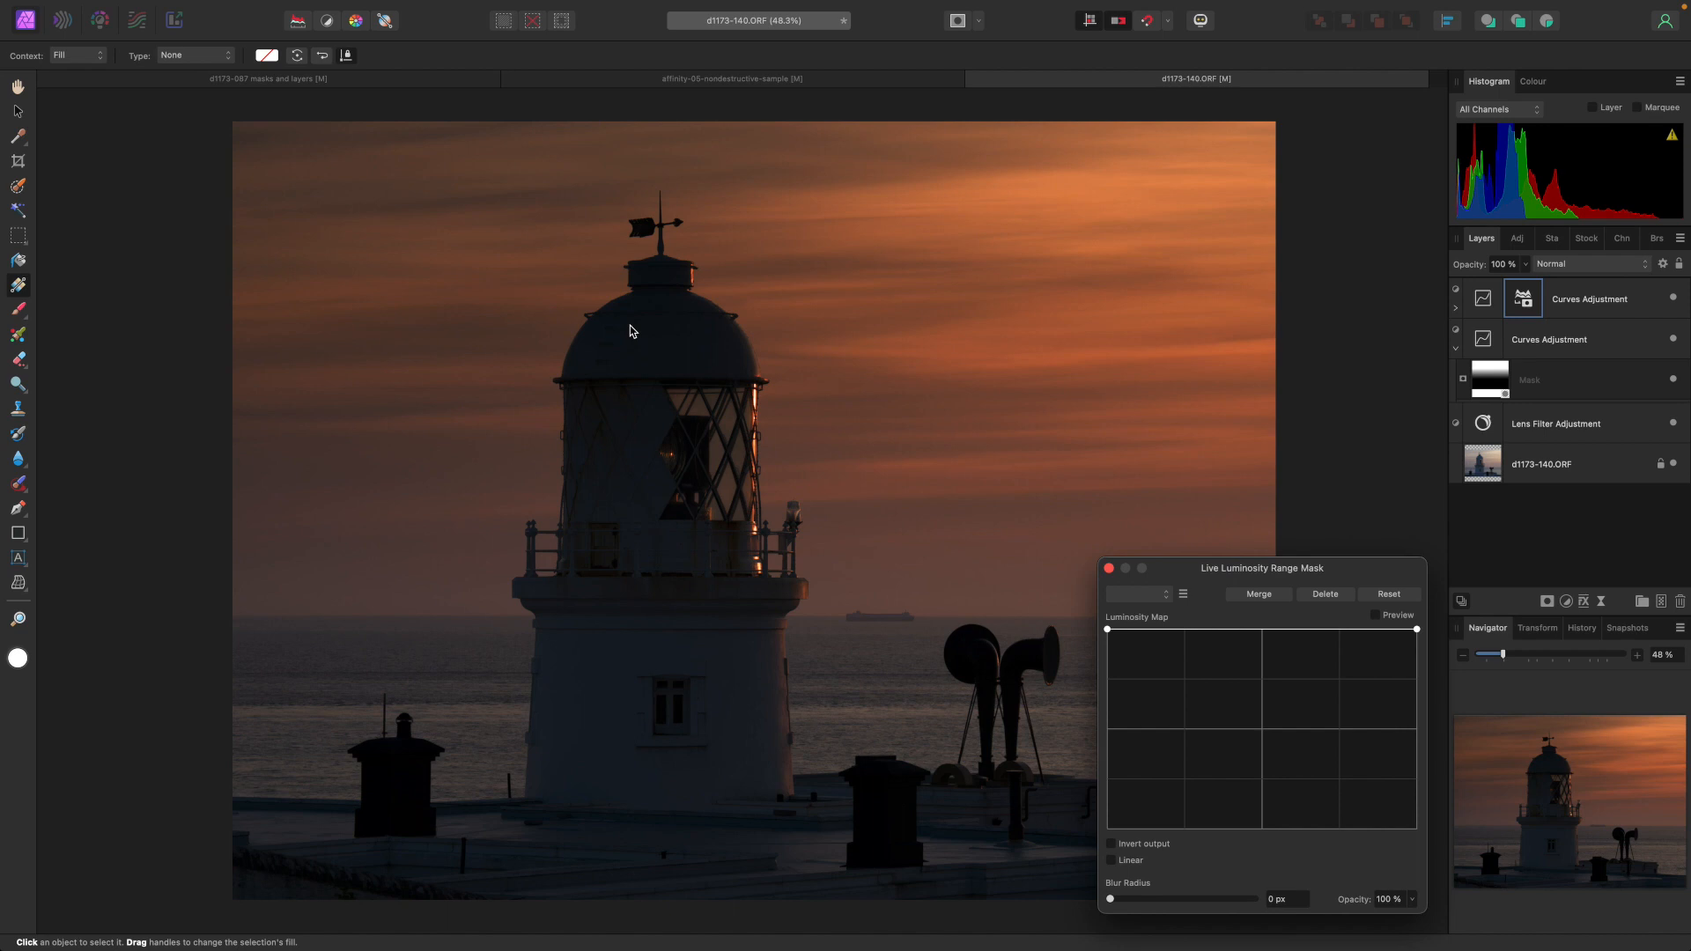
Reshape the luminosity map into a steep ramp affecting only the brighter tones, then close the mask dialog.
{"action": "left_click_drag", "start_coordinate": [1107, 629], "coordinate": [1109, 828]}
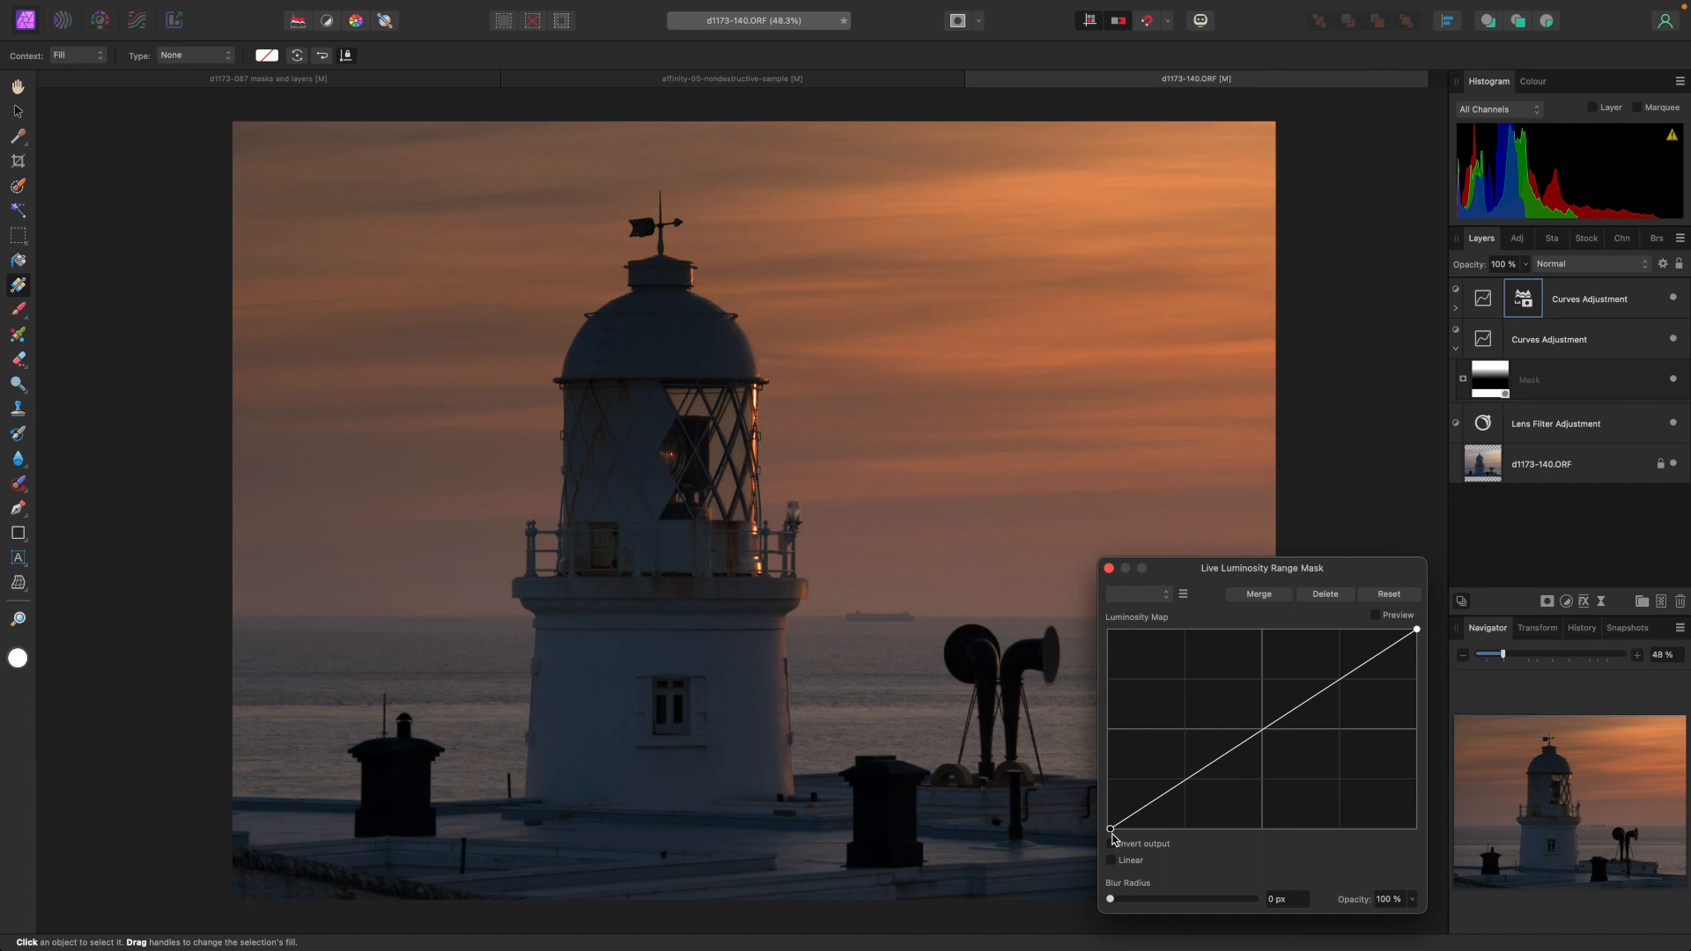
{"action": "left_click_drag", "start_coordinate": [1110, 835], "coordinate": [1217, 837]}
{"action": "left_click_drag", "start_coordinate": [1418, 634], "coordinate": [1310, 626]}
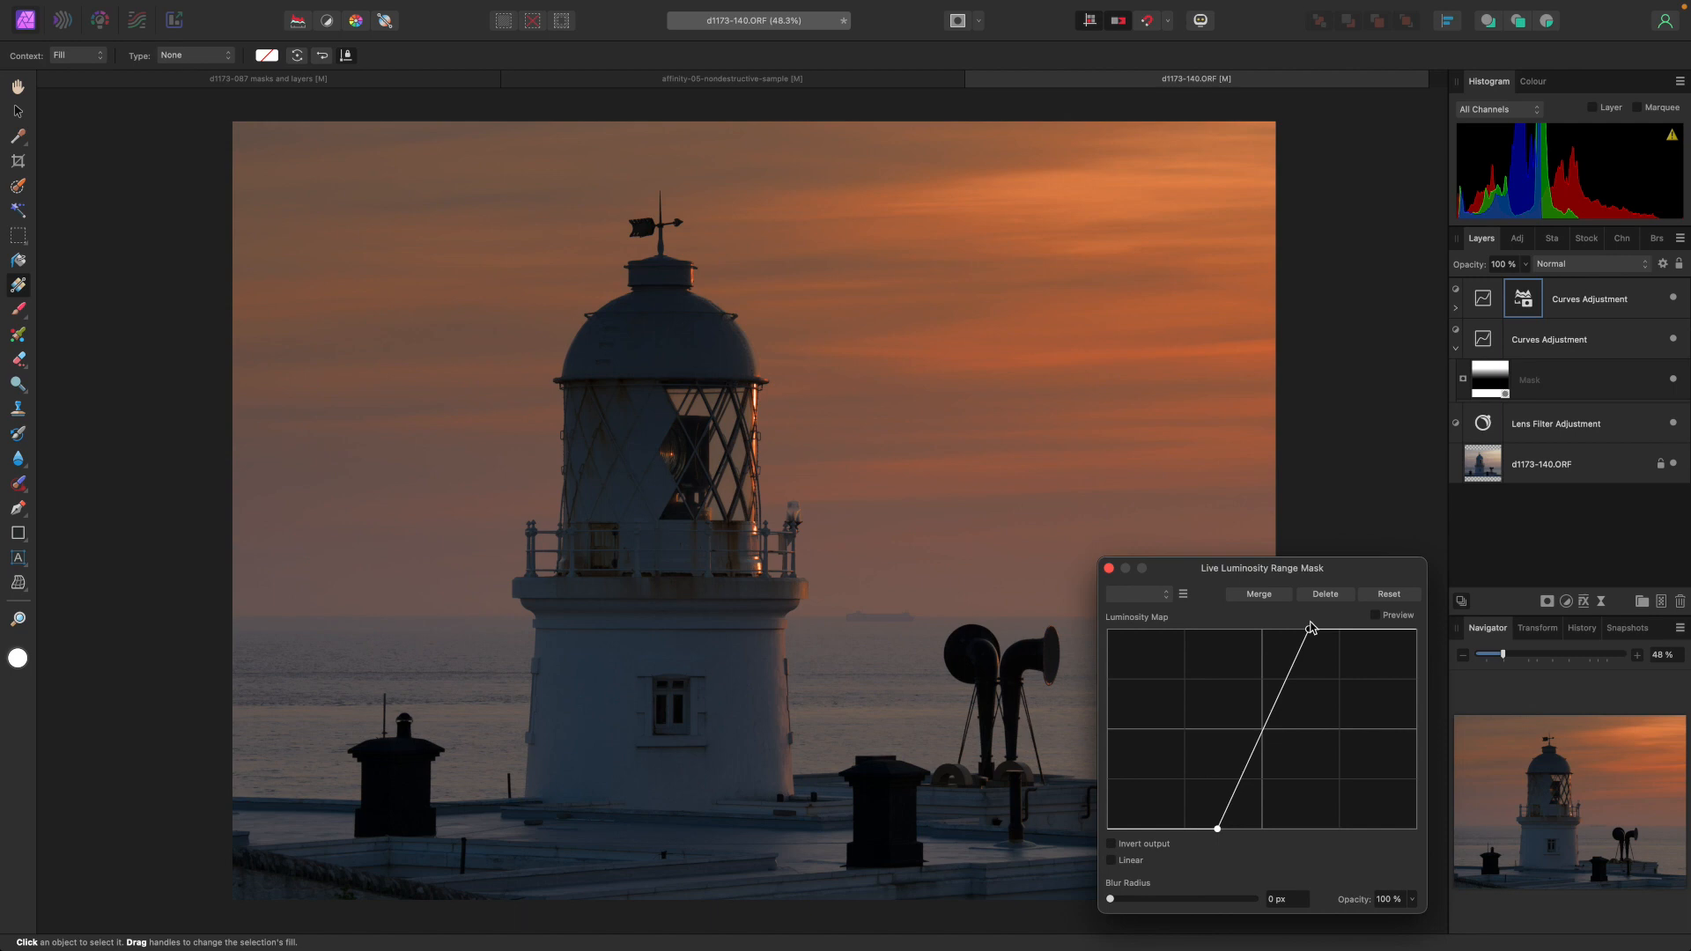
{"action": "key", "text": "Escape"}
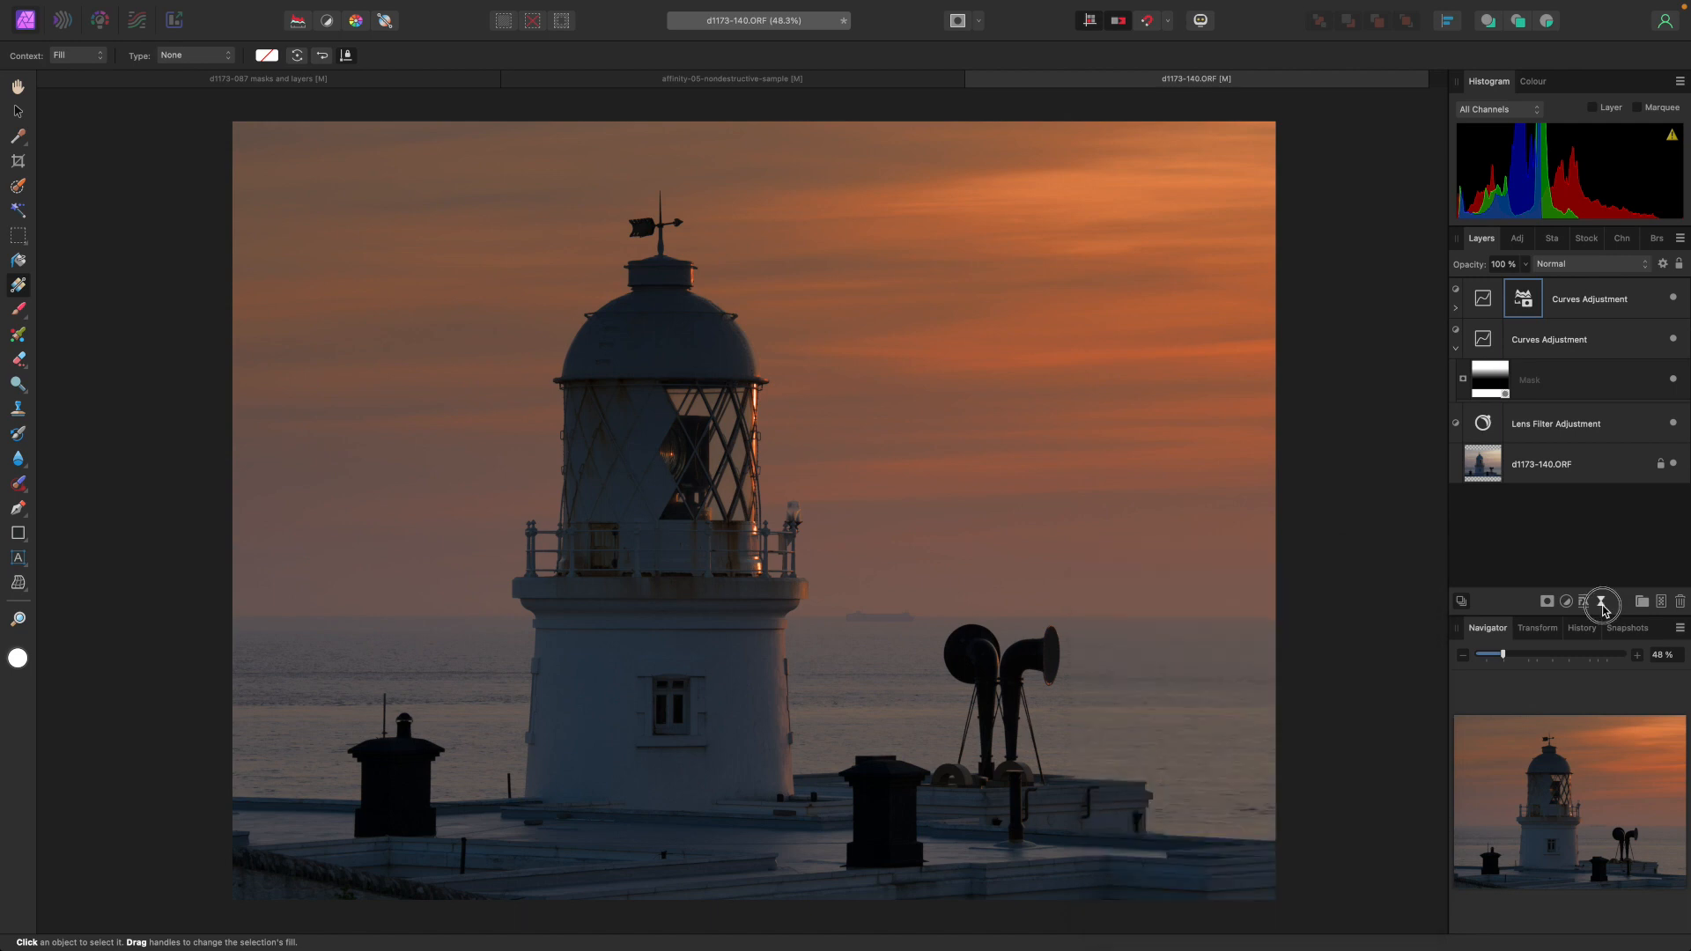
Add a Lighting live filter and change its light type to Point.
{"action": "left_click", "coordinate": [1601, 601]}
{"action": "scroll", "coordinate": [1598, 812], "scroll_direction": "down", "scroll_amount": 5}
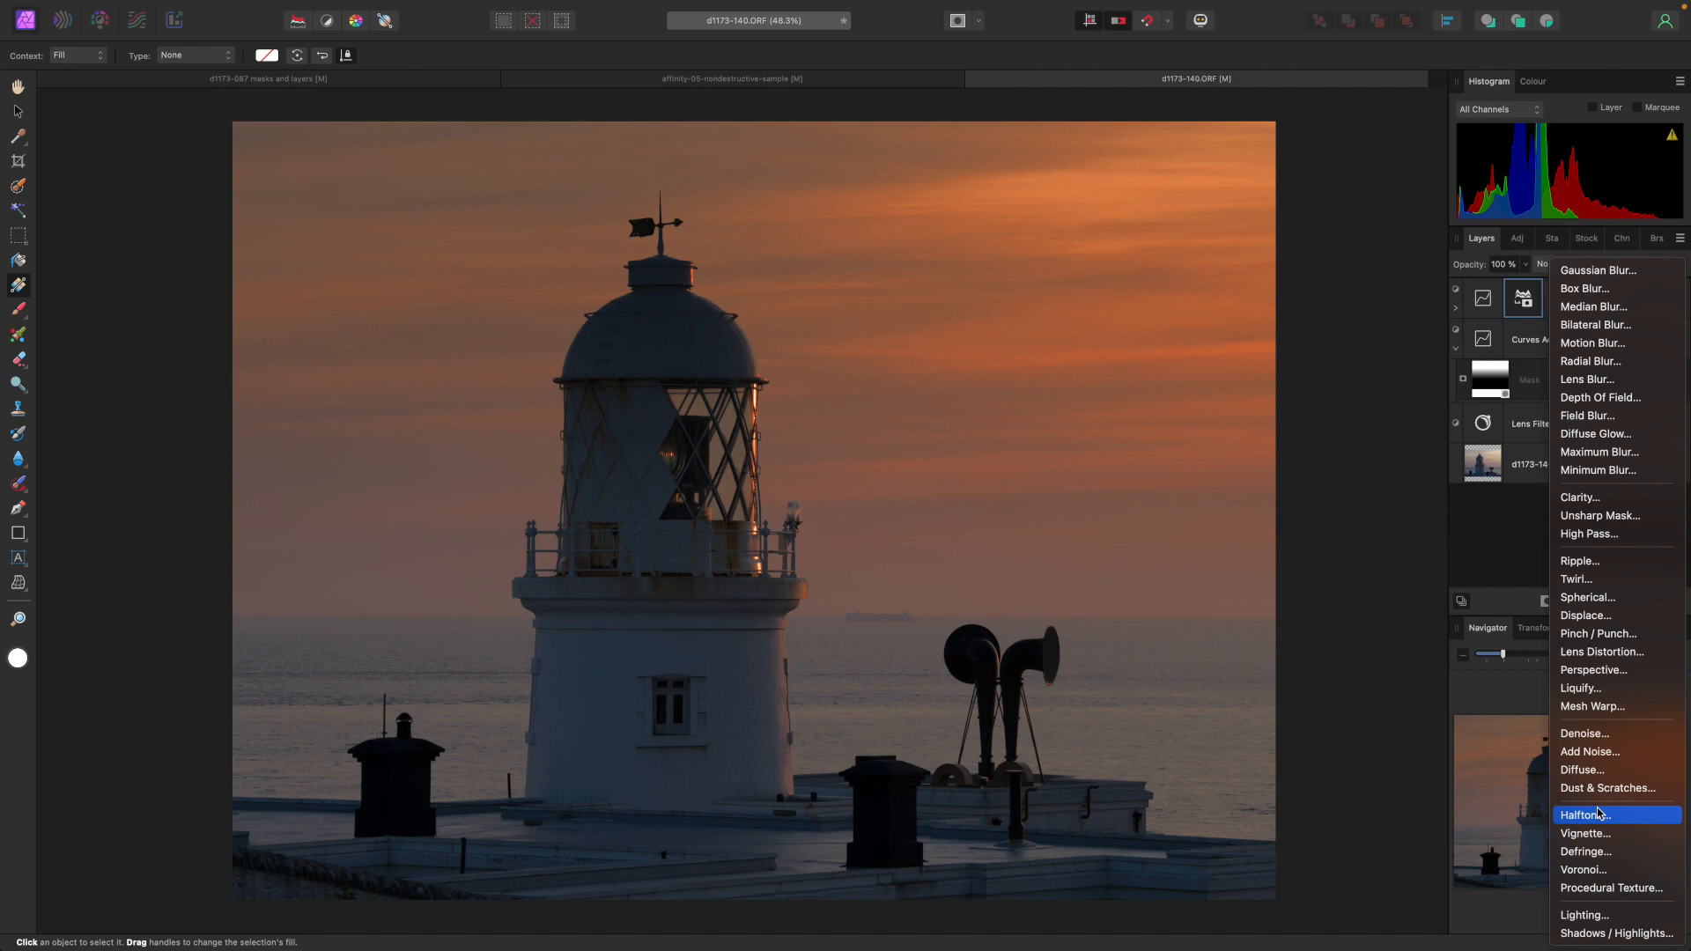
{"action": "left_click", "coordinate": [1603, 921]}
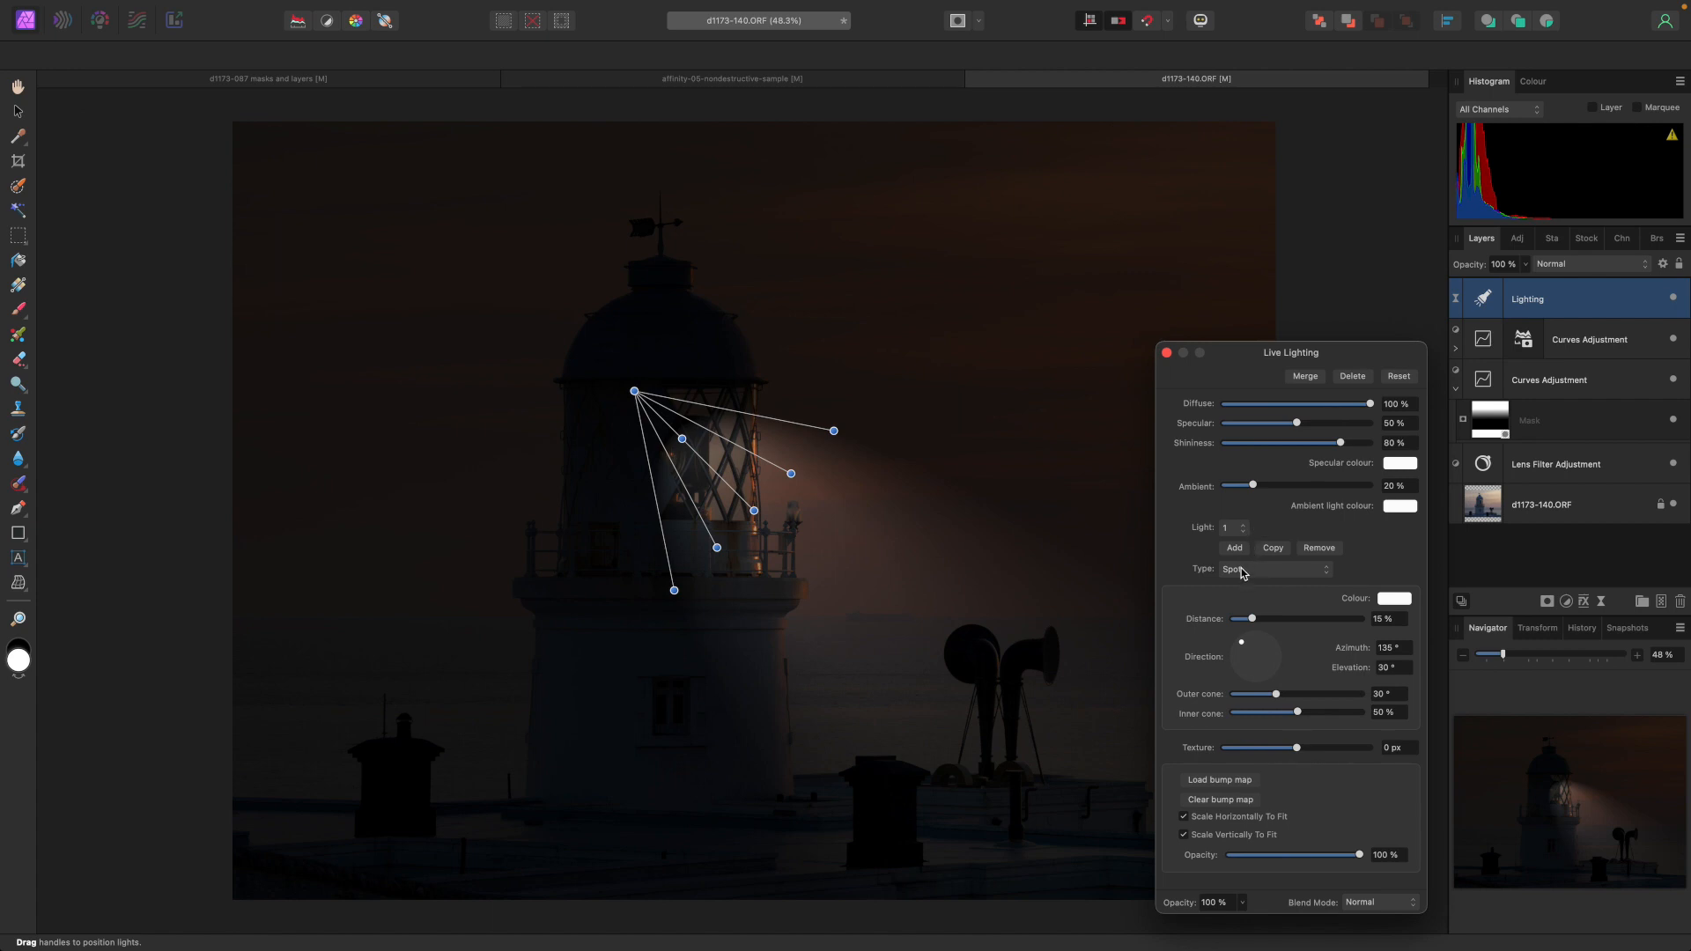
{"action": "left_click", "coordinate": [1237, 573]}
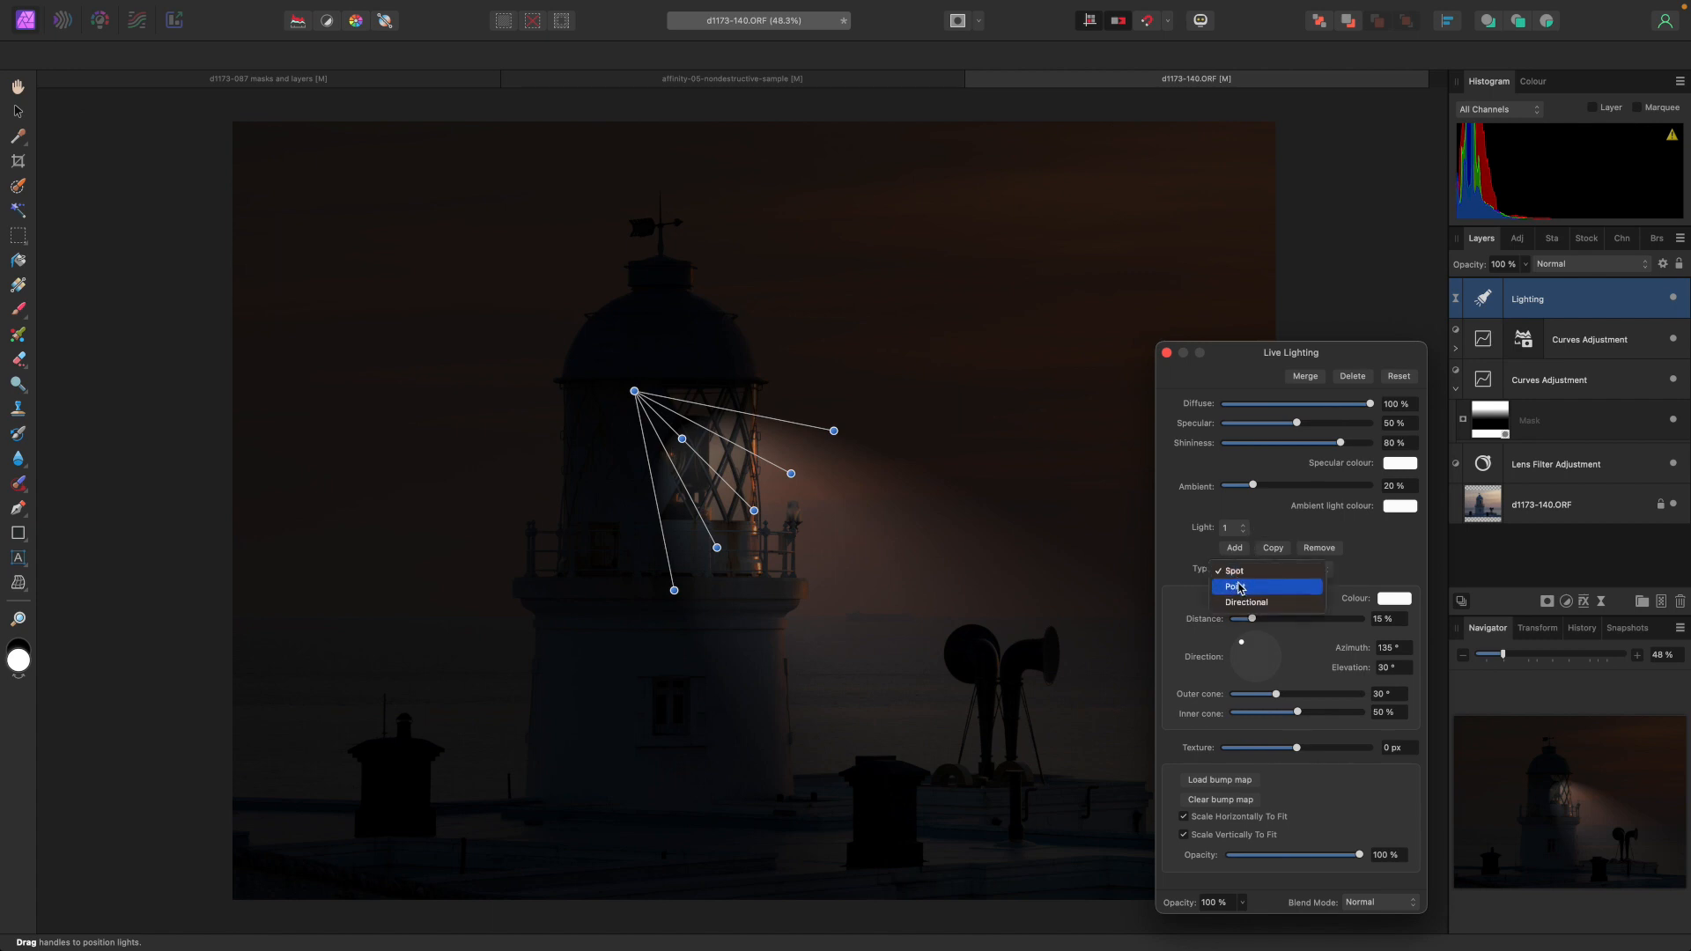
{"action": "left_click", "coordinate": [1236, 586]}
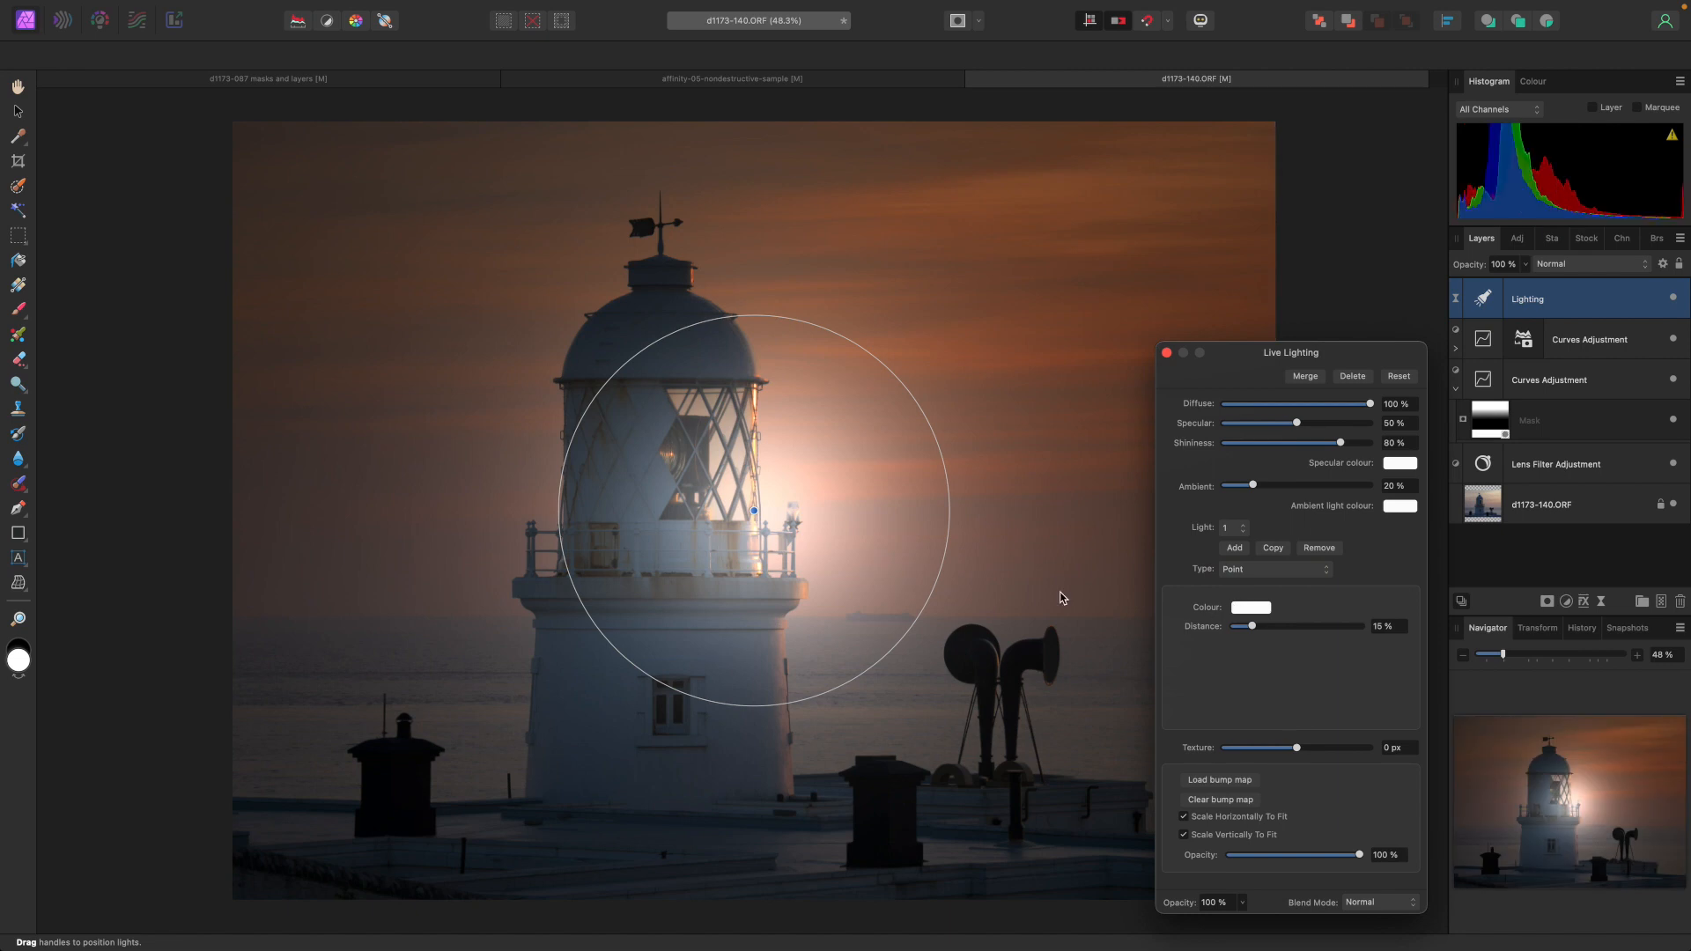
Shrink the point light's distance to 5% around the lantern and set its colour to orange FF8400.
{"action": "left_click_drag", "start_coordinate": [945, 560], "coordinate": [671, 457]}
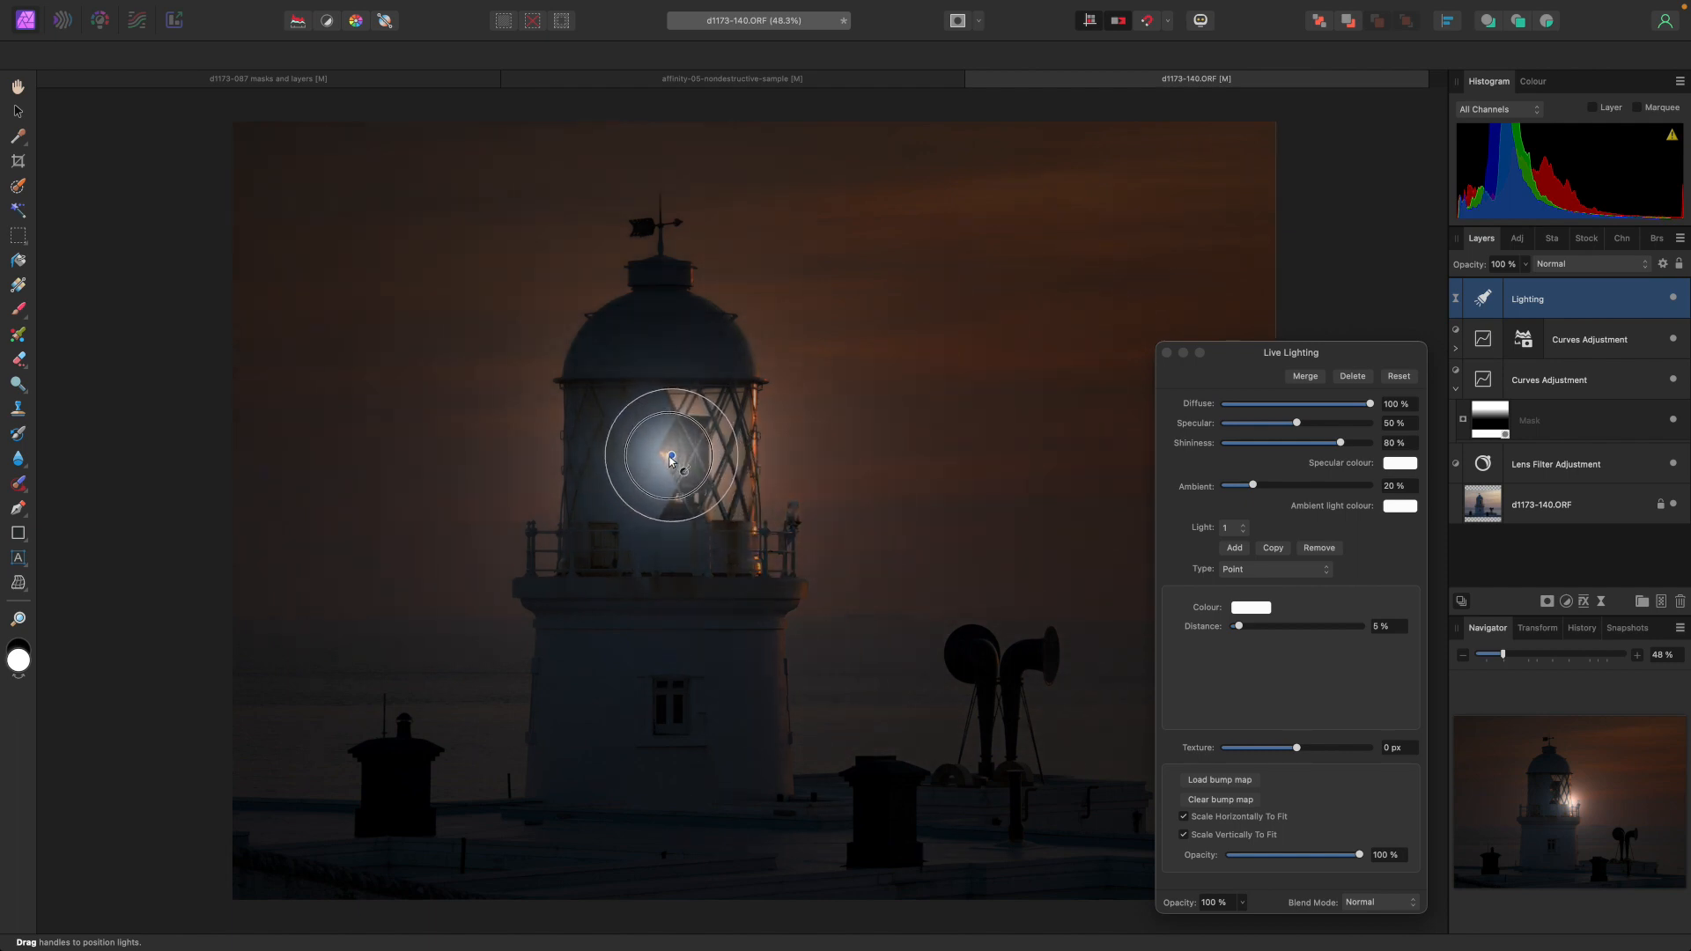
{"action": "left_click", "coordinate": [1252, 608]}
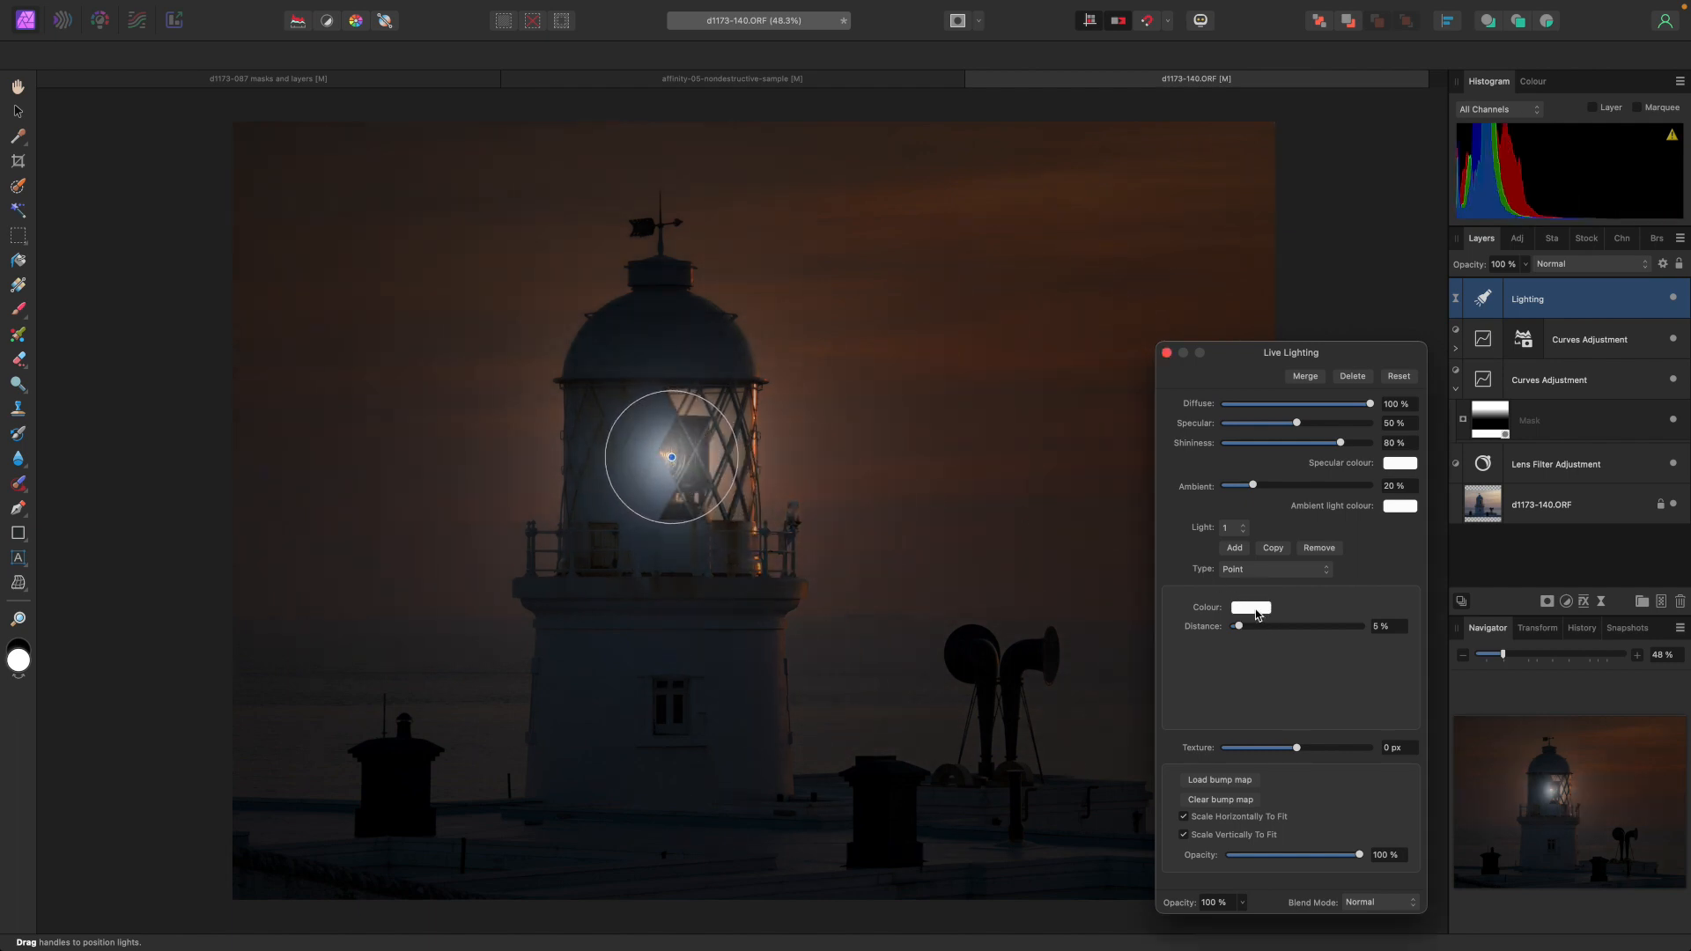
{"action": "left_click_drag", "start_coordinate": [1393, 761], "coordinate": [1375, 789]}
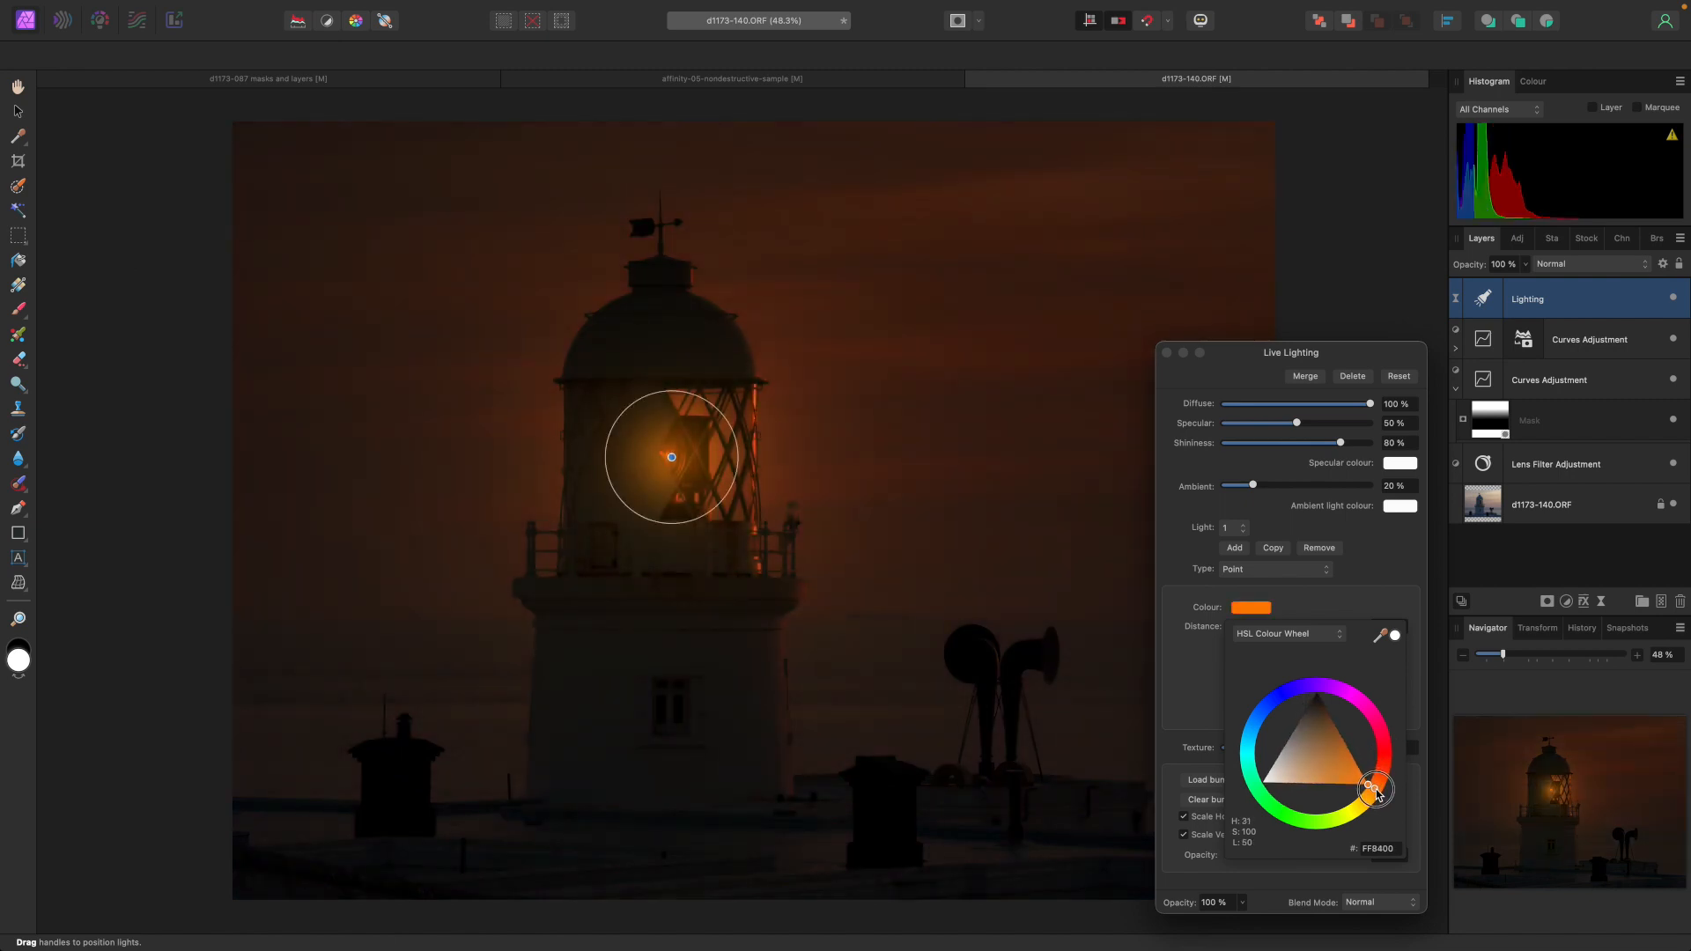
Raise Ambient and Specular to 100% and lower Shininess to 62%.
{"action": "left_click_drag", "start_coordinate": [1254, 490], "coordinate": [1387, 486]}
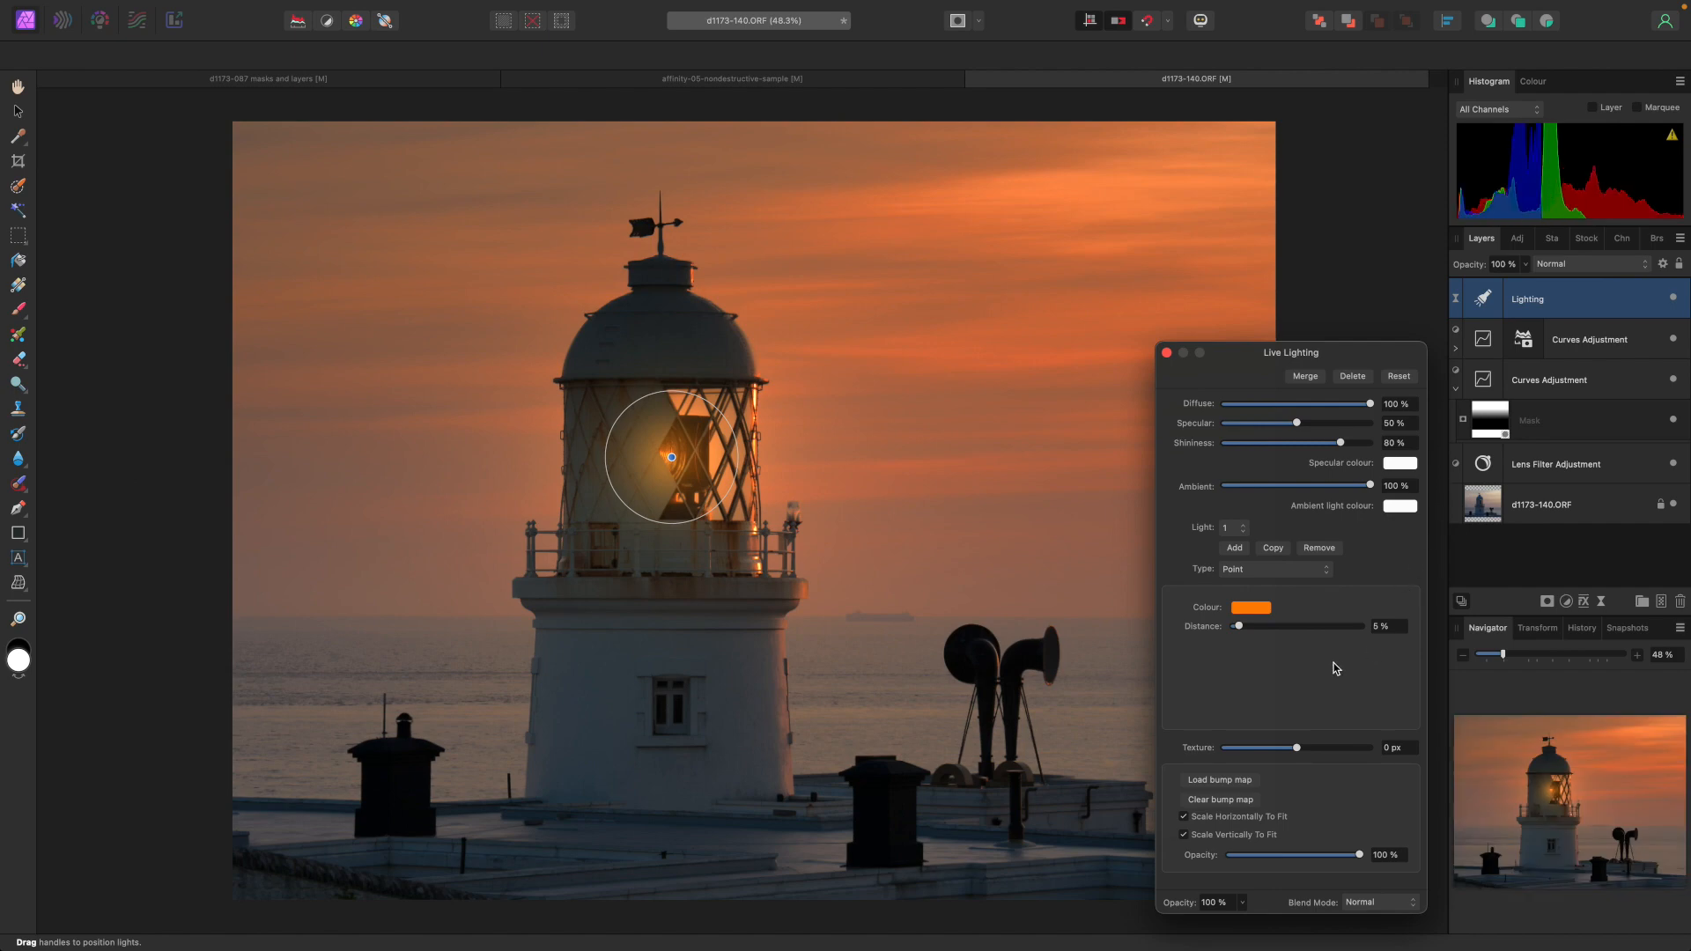
{"action": "left_click_drag", "start_coordinate": [1297, 422], "coordinate": [1453, 421]}
{"action": "mouse_move", "coordinate": [1340, 445]}
{"action": "left_mouse_down"}
{"action": "mouse_move", "coordinate": [1432, 444]}
{"action": "mouse_move", "coordinate": [1314, 443]}
{"action": "left_mouse_up"}
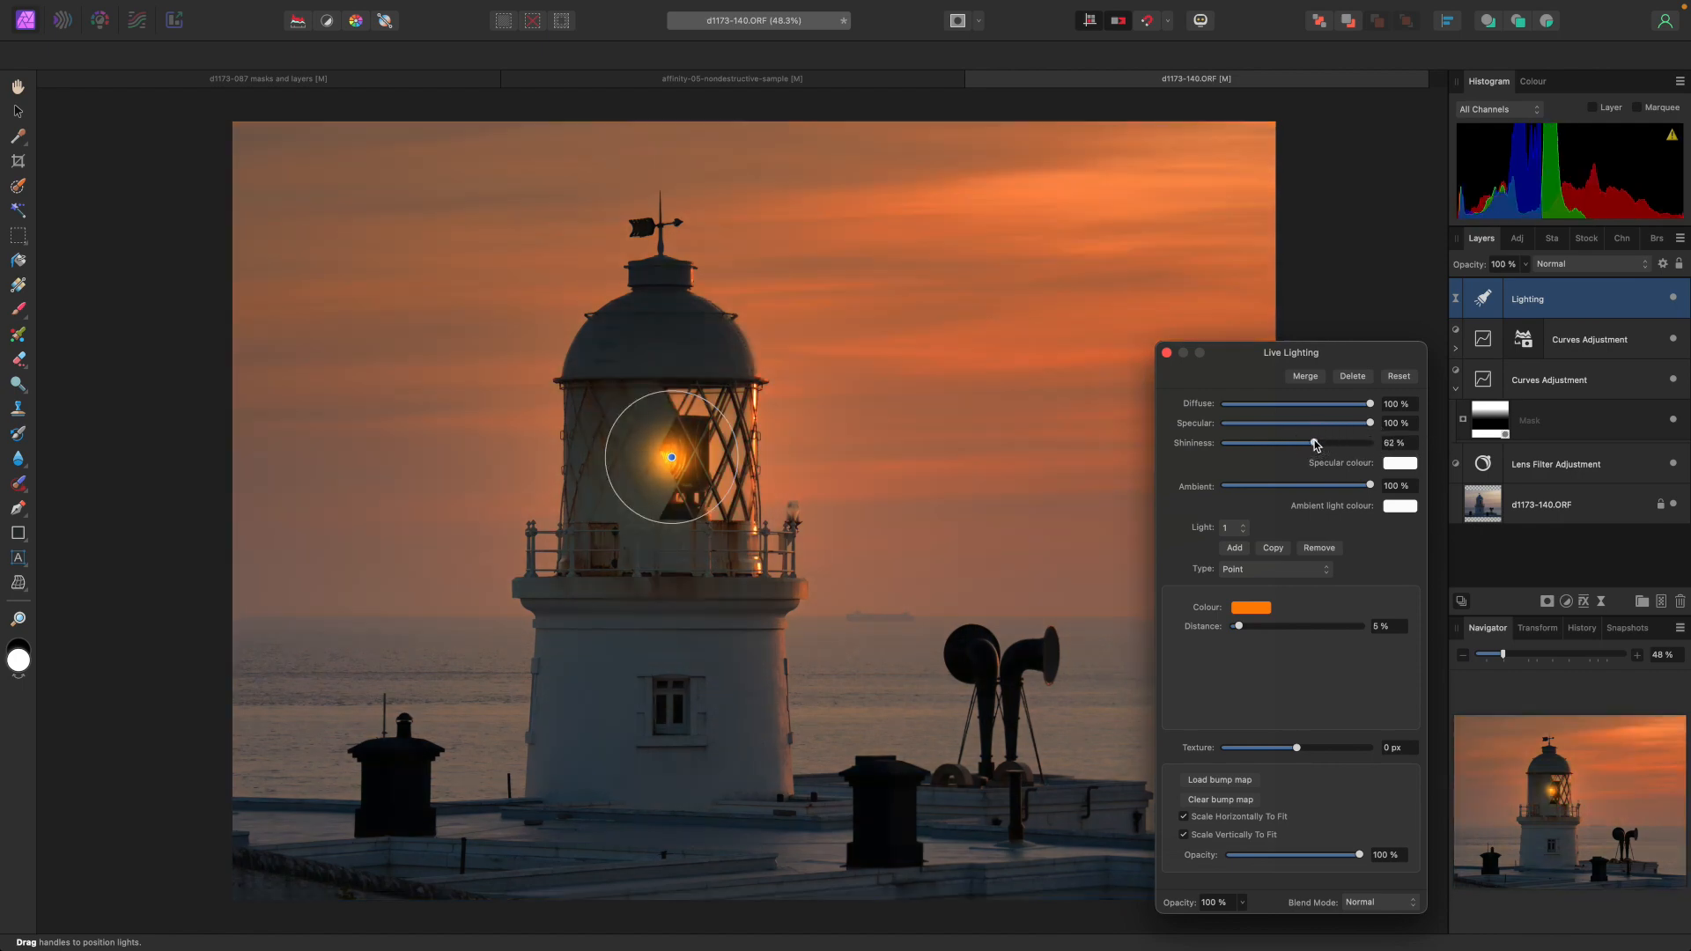
Reduce the point light's distance to 4% and close the lighting dialog.
{"action": "mouse_move", "coordinate": [1238, 627]}
{"action": "left_mouse_down"}
{"action": "mouse_move", "coordinate": [1254, 628]}
{"action": "mouse_move", "coordinate": [1238, 630]}
{"action": "left_mouse_up"}
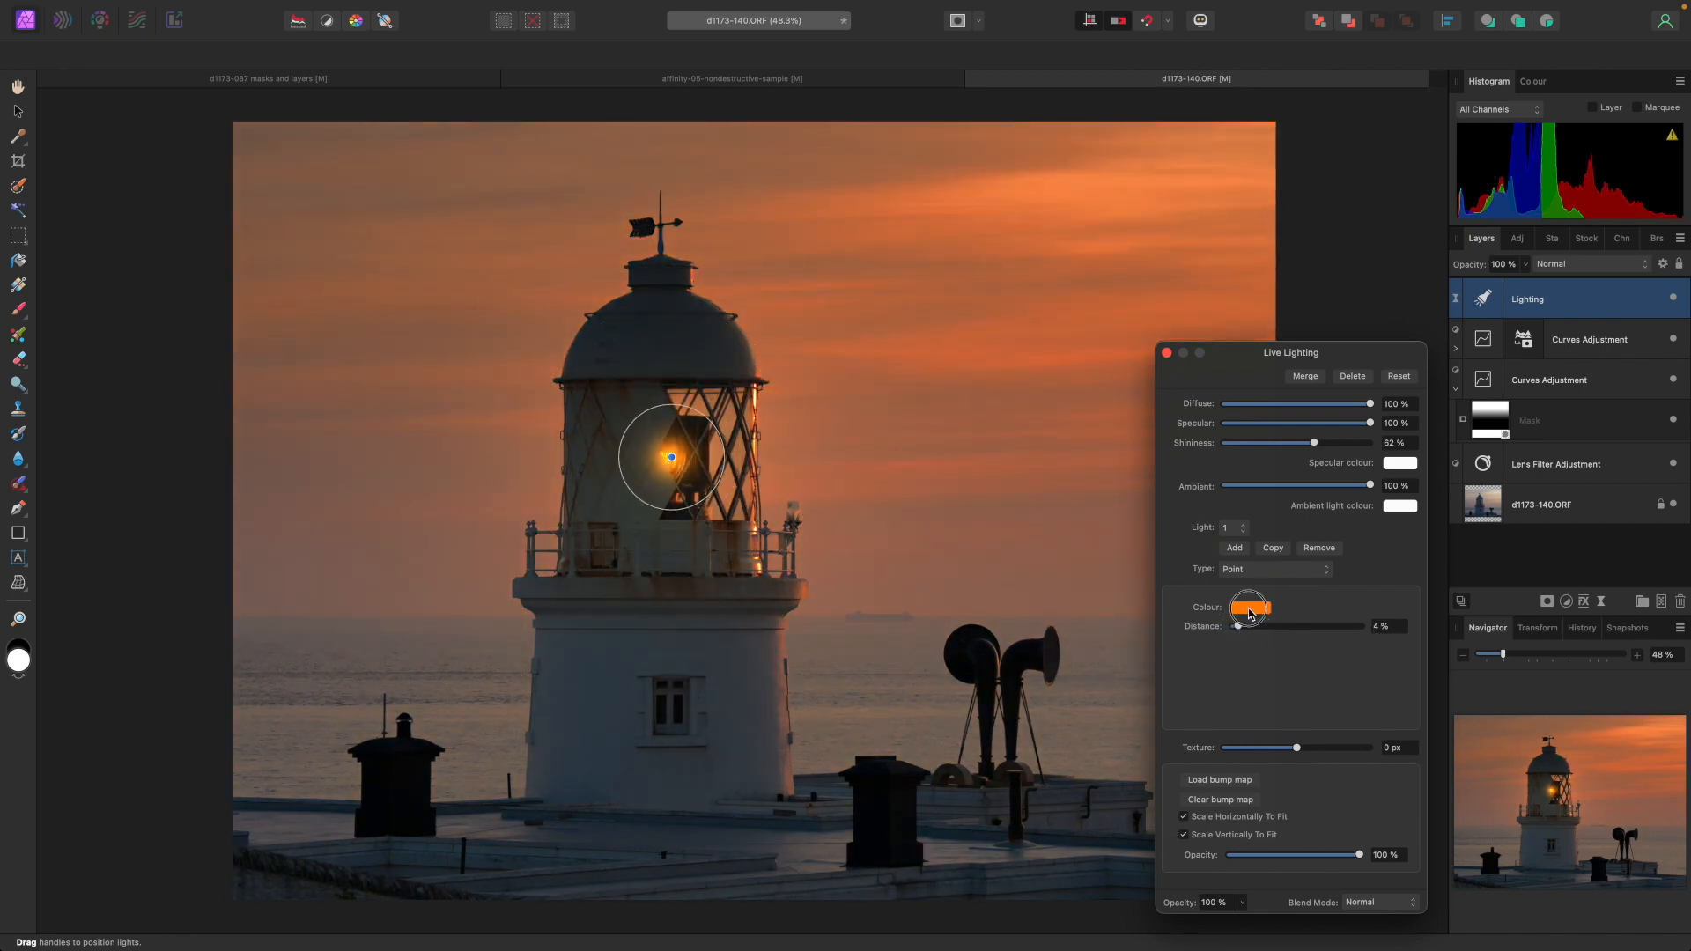
{"action": "left_click", "coordinate": [1250, 610]}
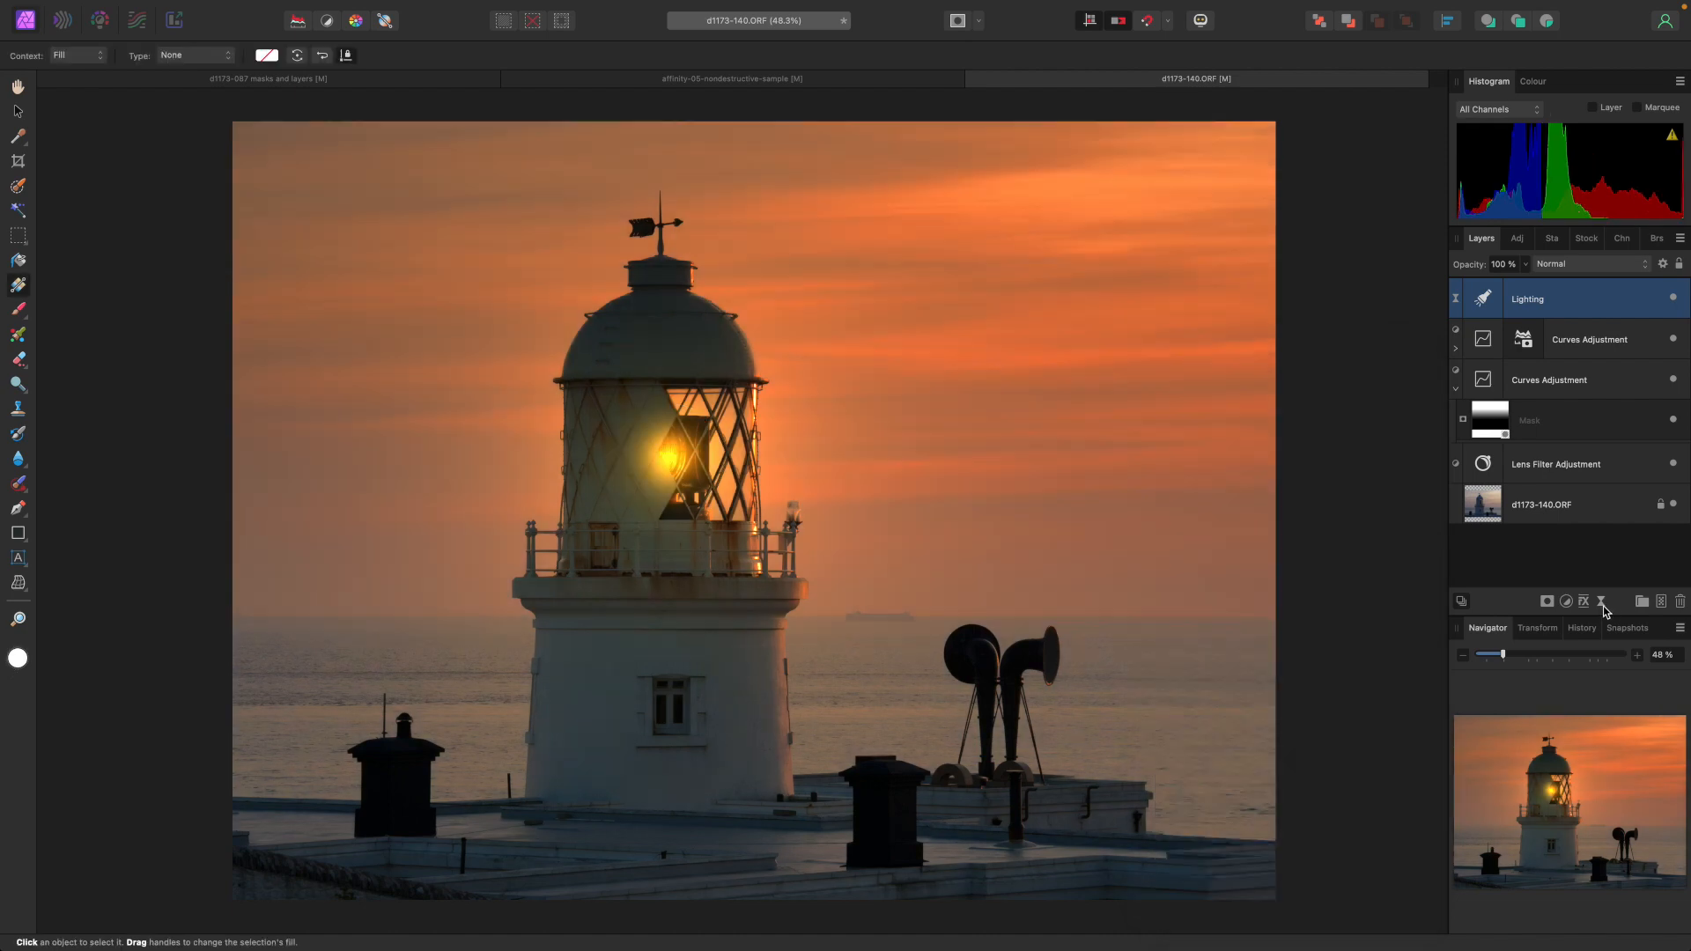
Add a Vignette live filter, darken its exposure to about -1.188 and set hardness to 23%.
{"action": "left_click", "coordinate": [1601, 606]}
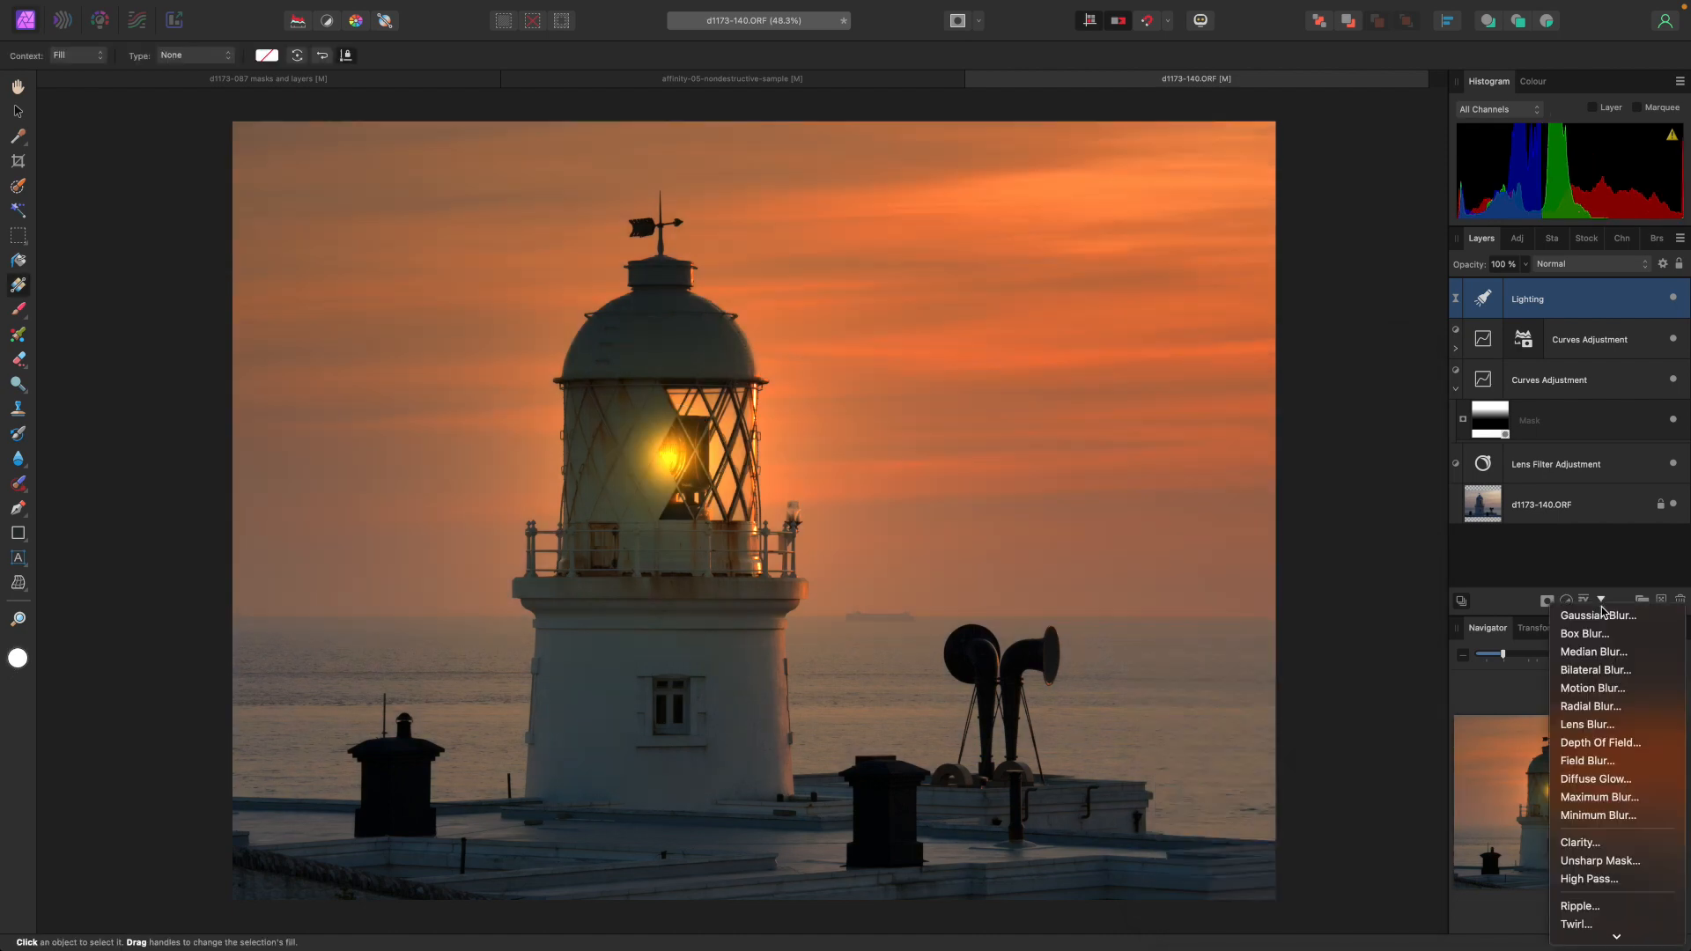
{"action": "scroll", "coordinate": [1619, 902], "scroll_direction": "down", "scroll_amount": 5}
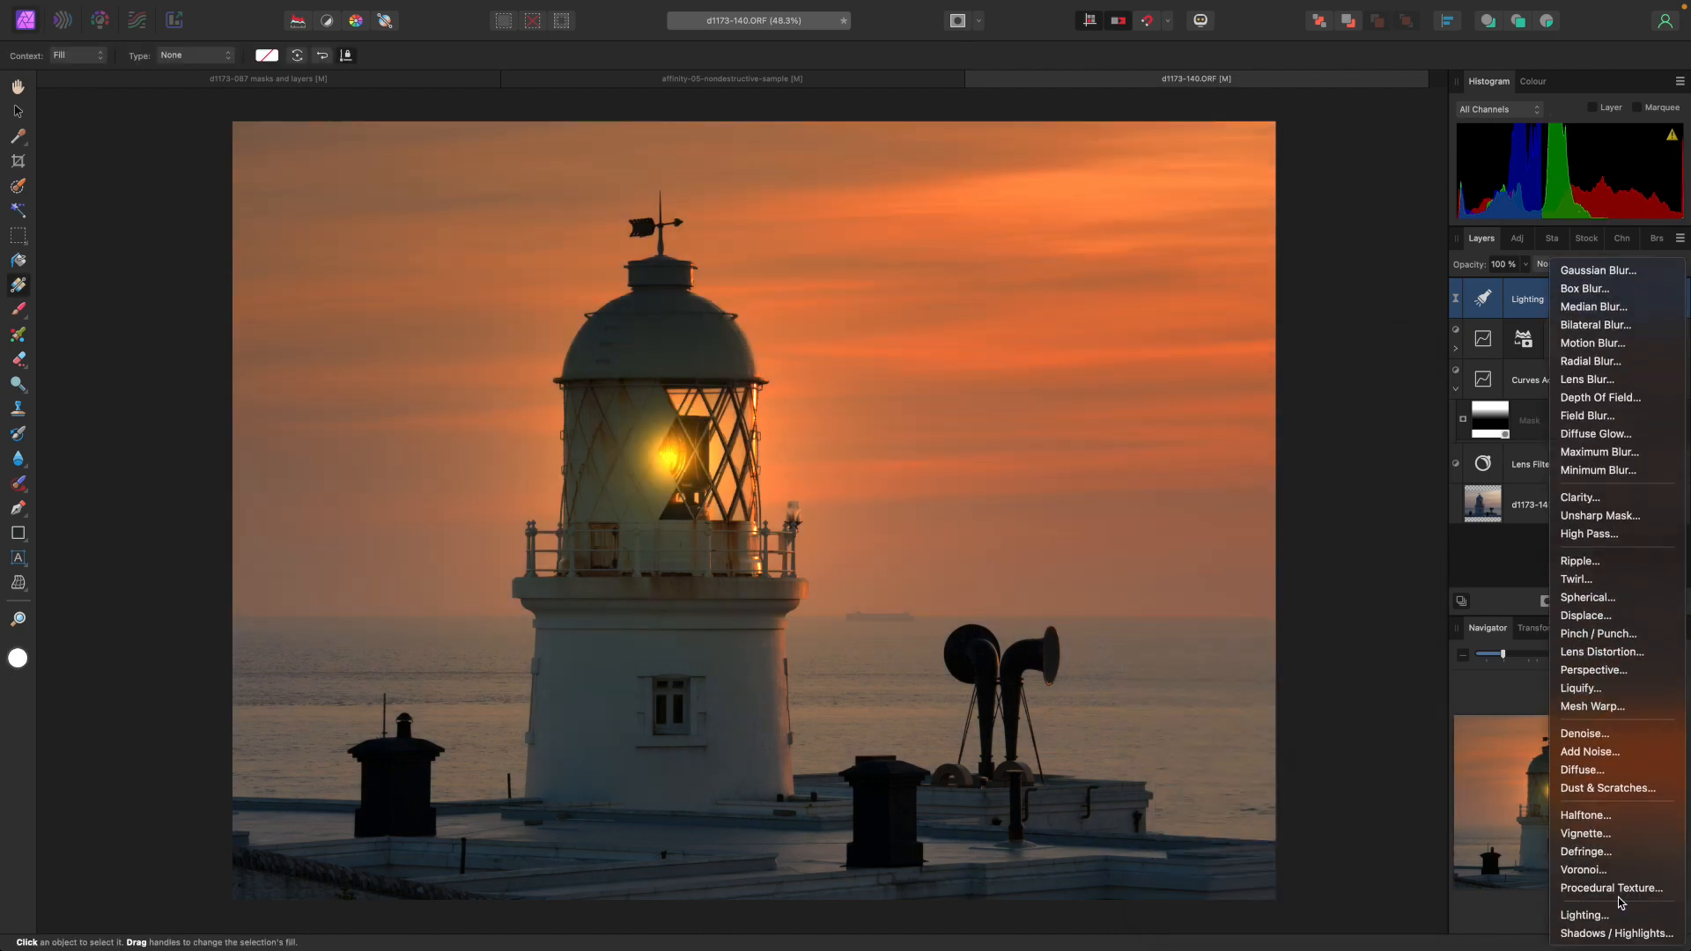
{"action": "left_click", "coordinate": [1606, 837]}
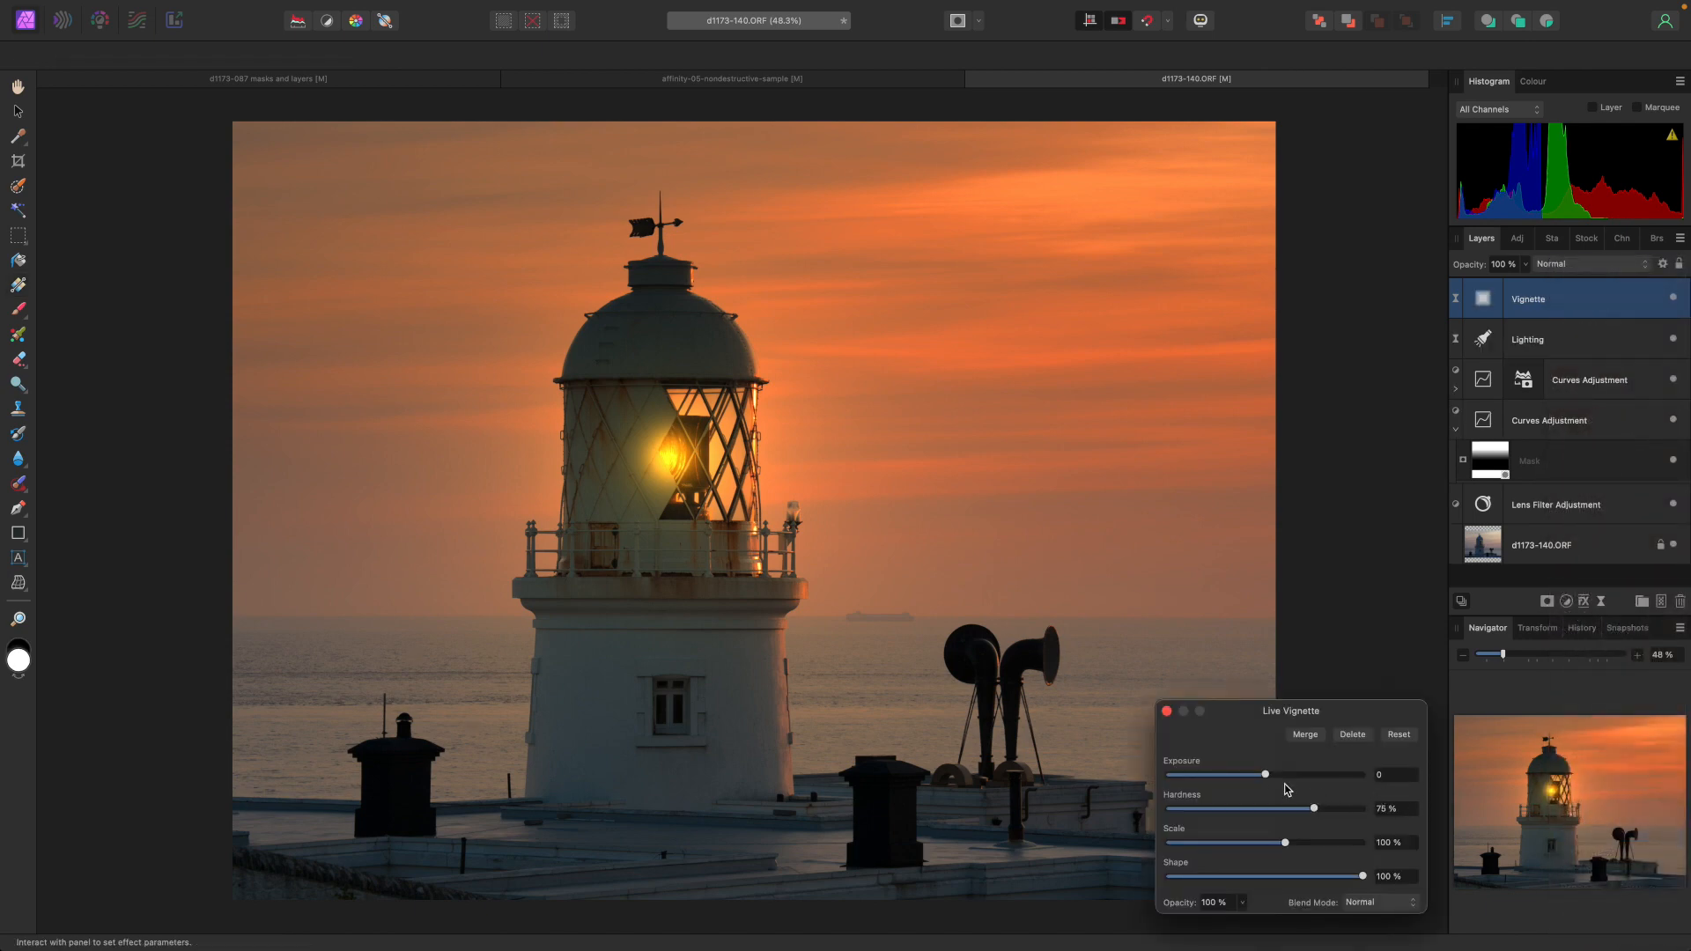
{"action": "left_click_drag", "start_coordinate": [1268, 775], "coordinate": [1087, 796]}
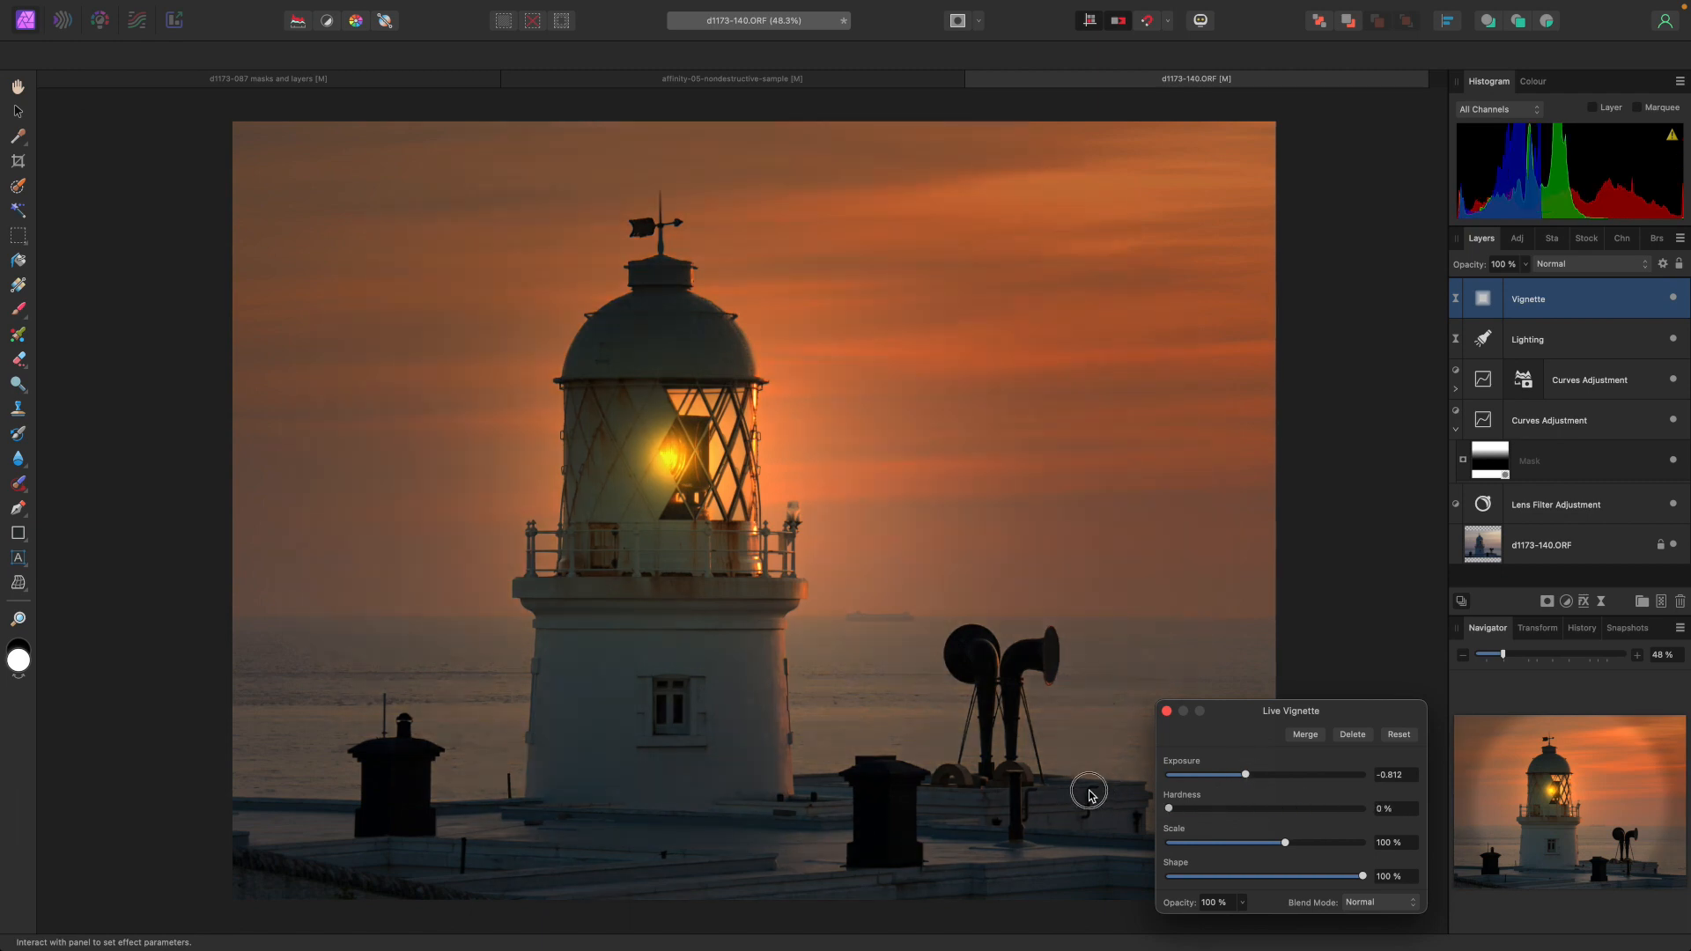
{"action": "left_click_drag", "start_coordinate": [1171, 809], "coordinate": [1209, 809]}
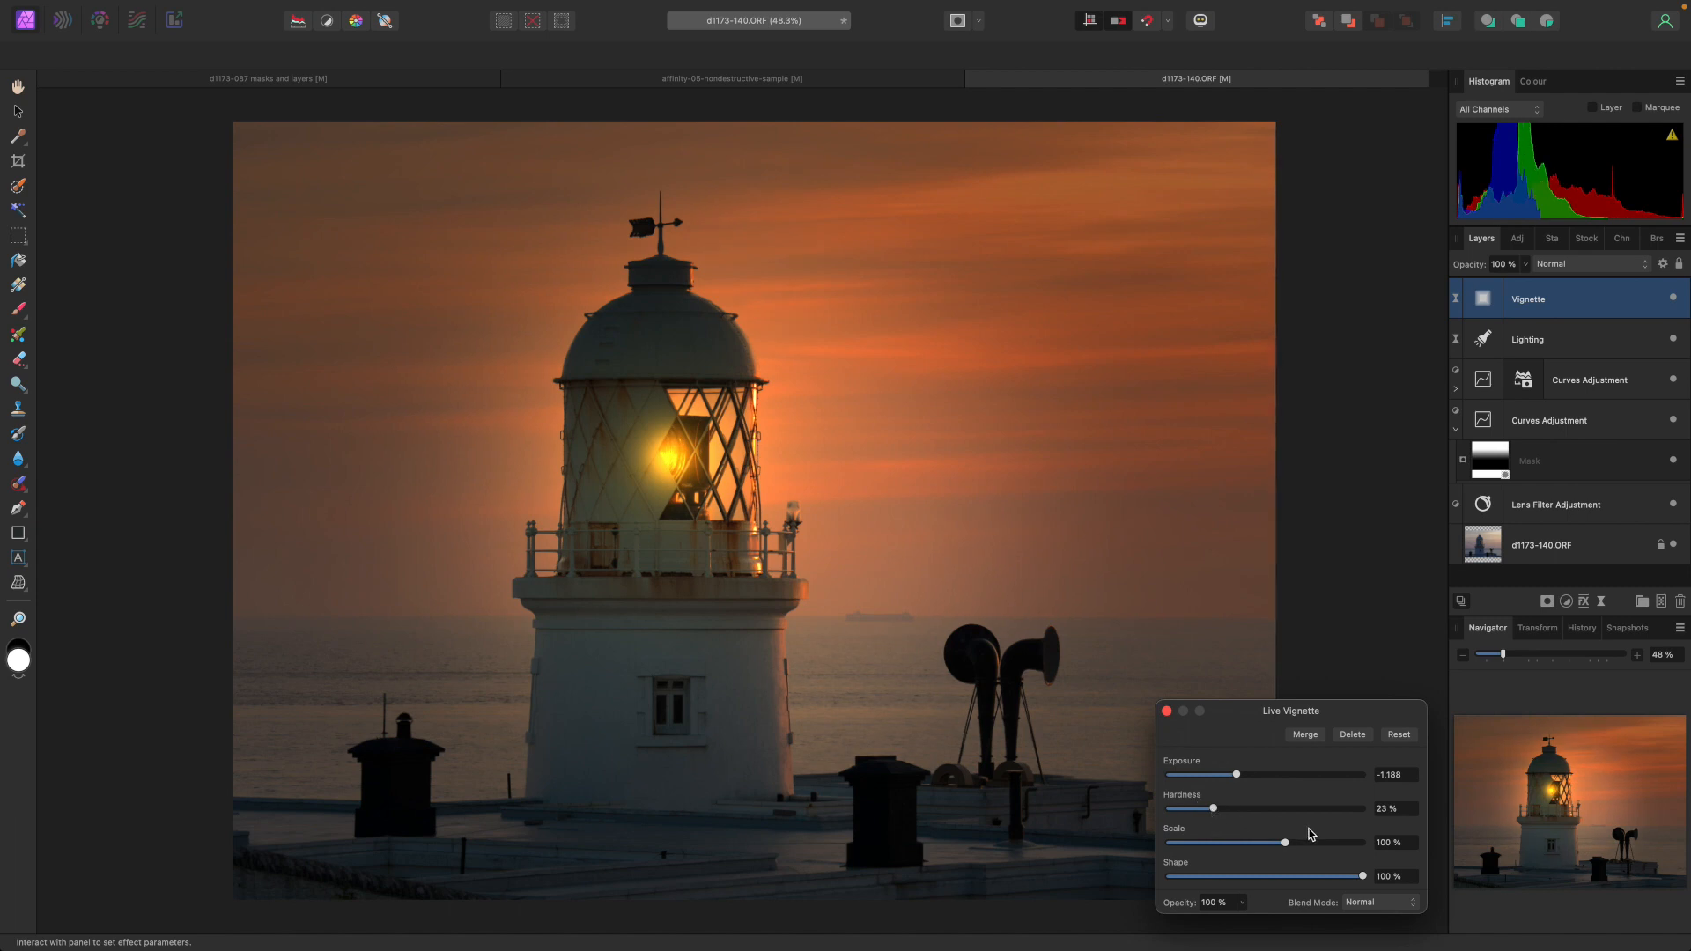
{"action": "left_click", "coordinate": [1167, 711]}
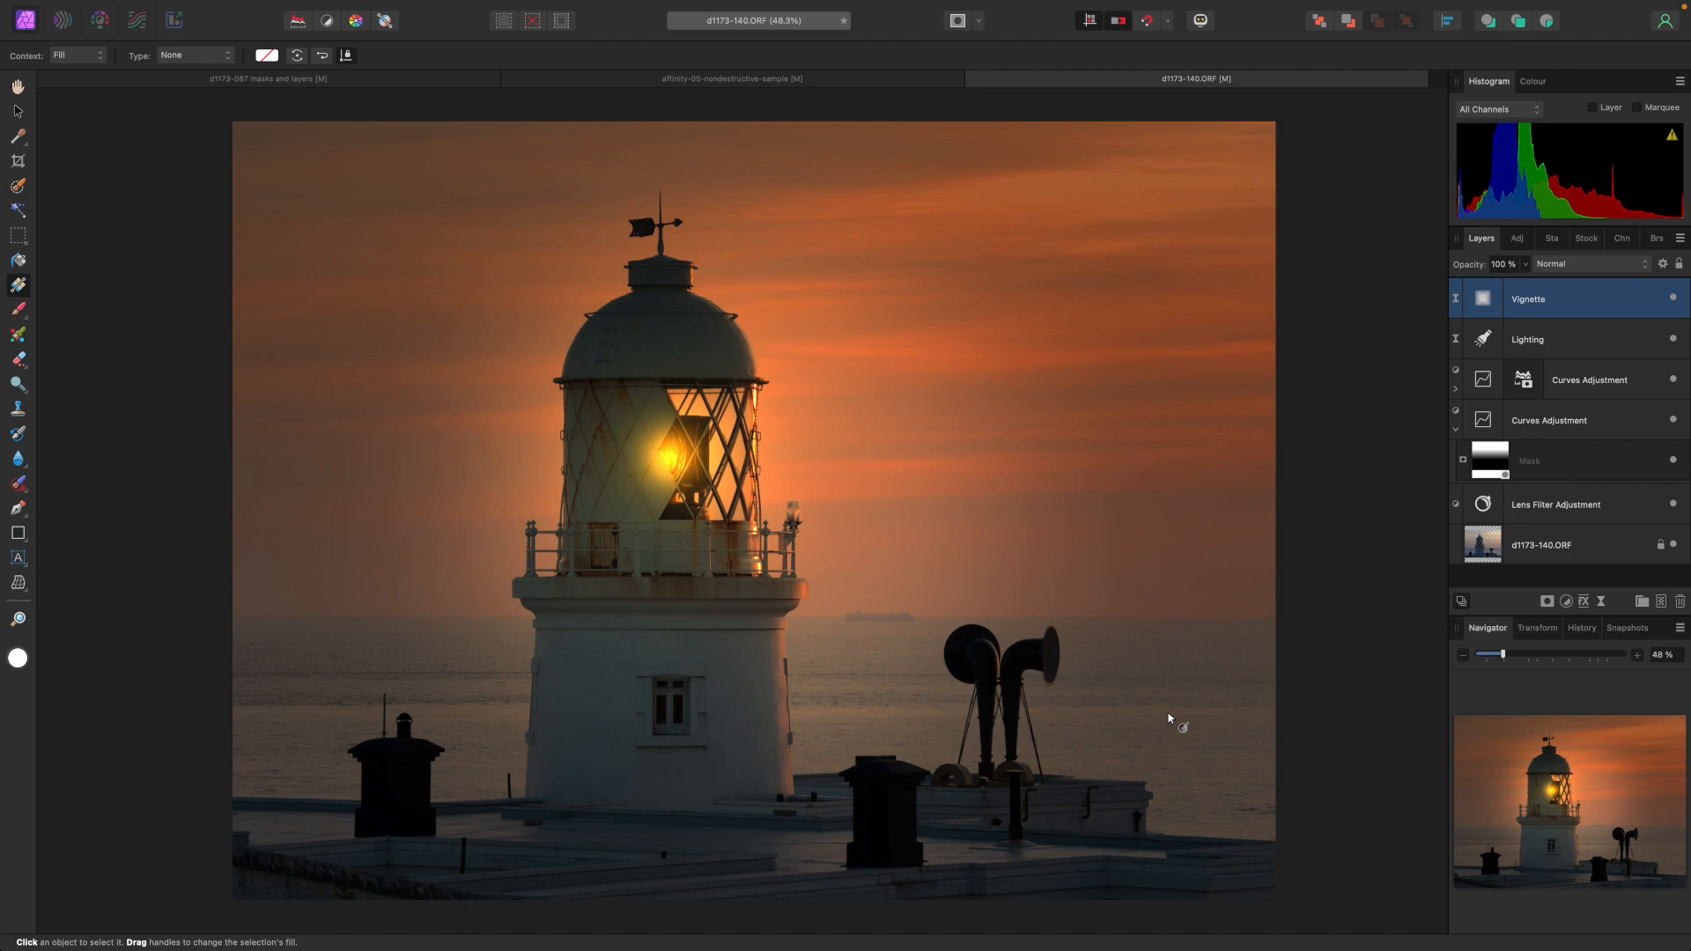
Open the RAW image layer for developing and cool the white balance temperature to 4208 K.
{"action": "double_click", "coordinate": [1480, 546]}
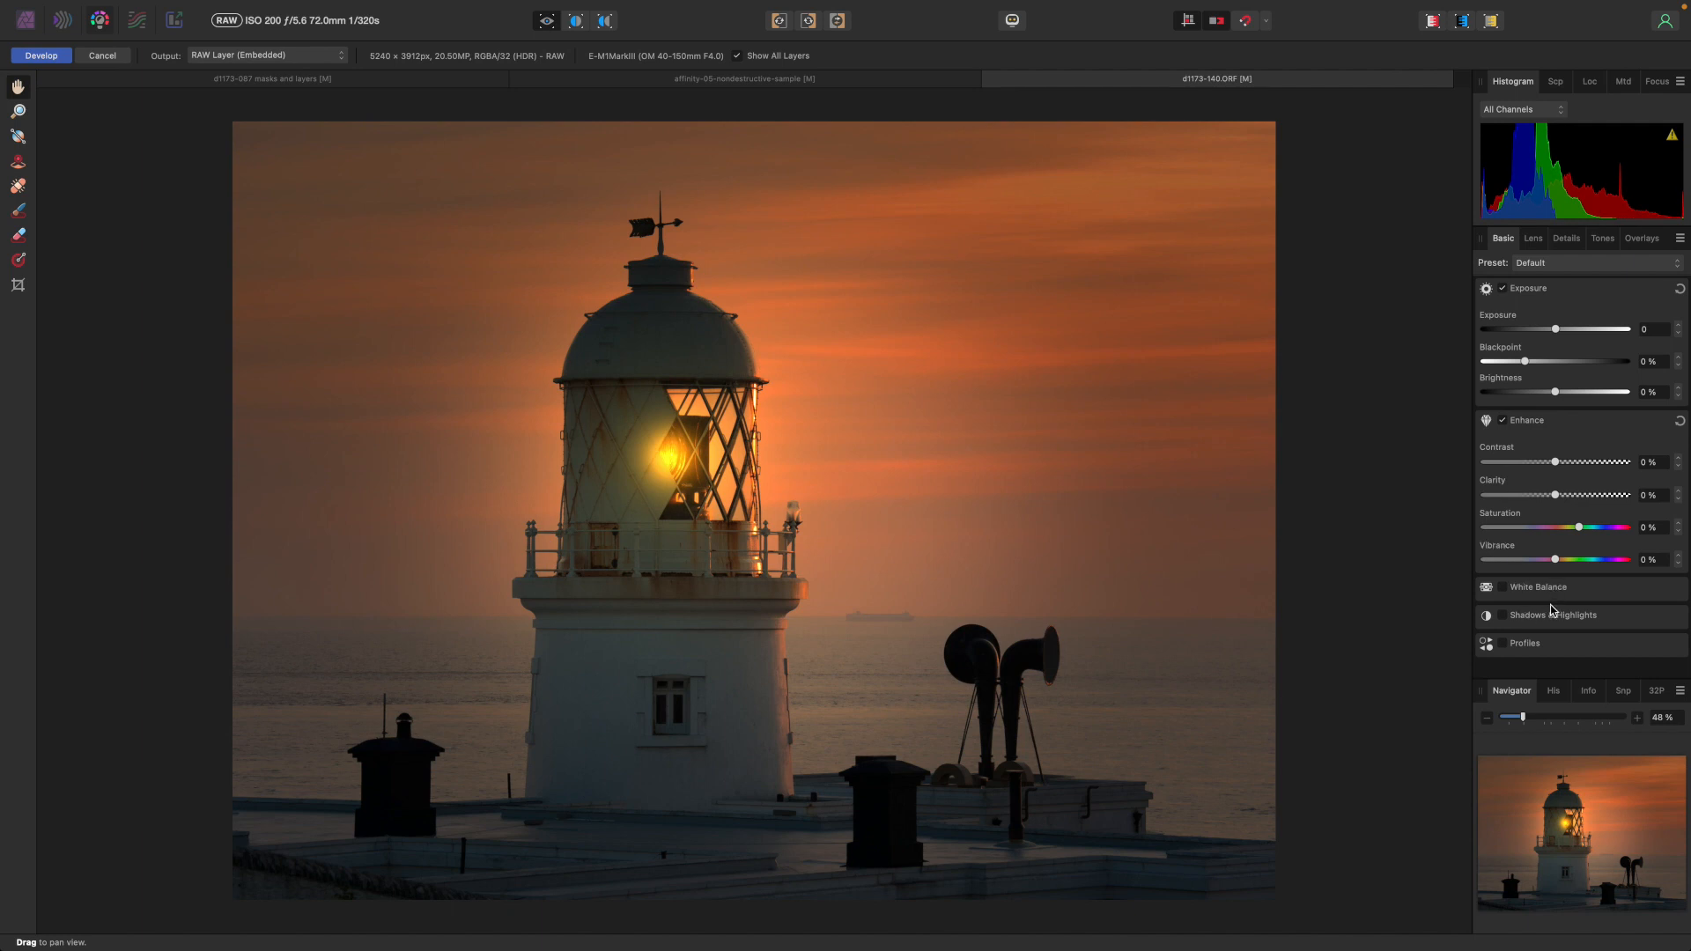
{"action": "left_click", "coordinate": [1504, 588]}
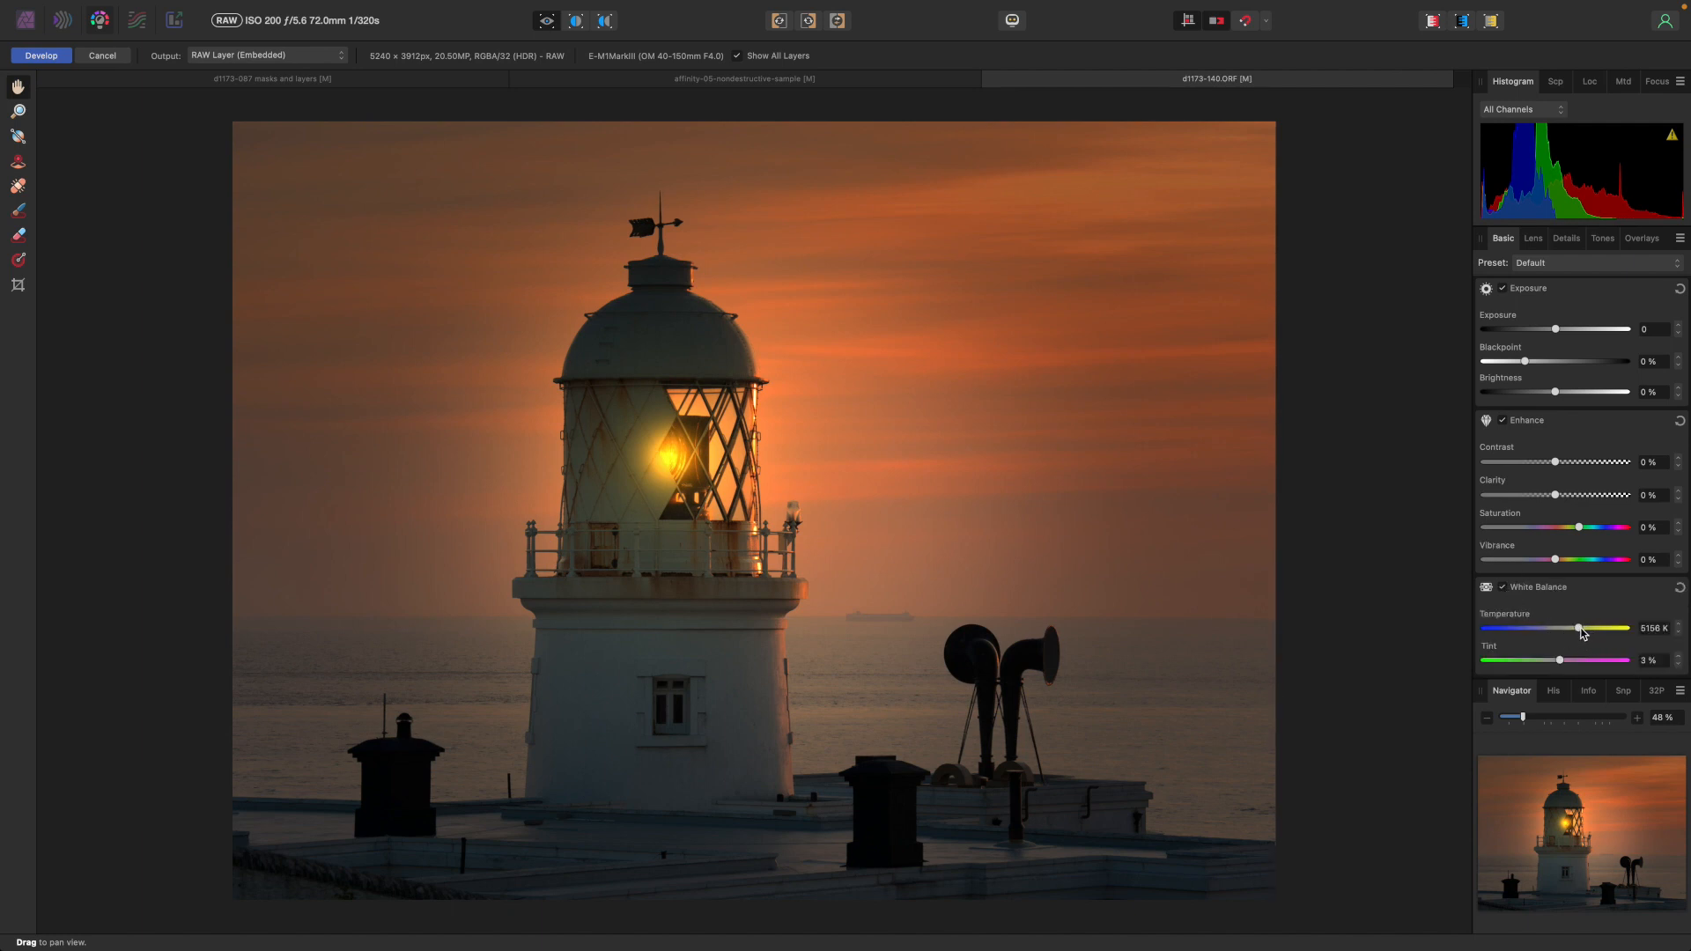
{"action": "left_click_drag", "start_coordinate": [1576, 628], "coordinate": [1563, 631]}
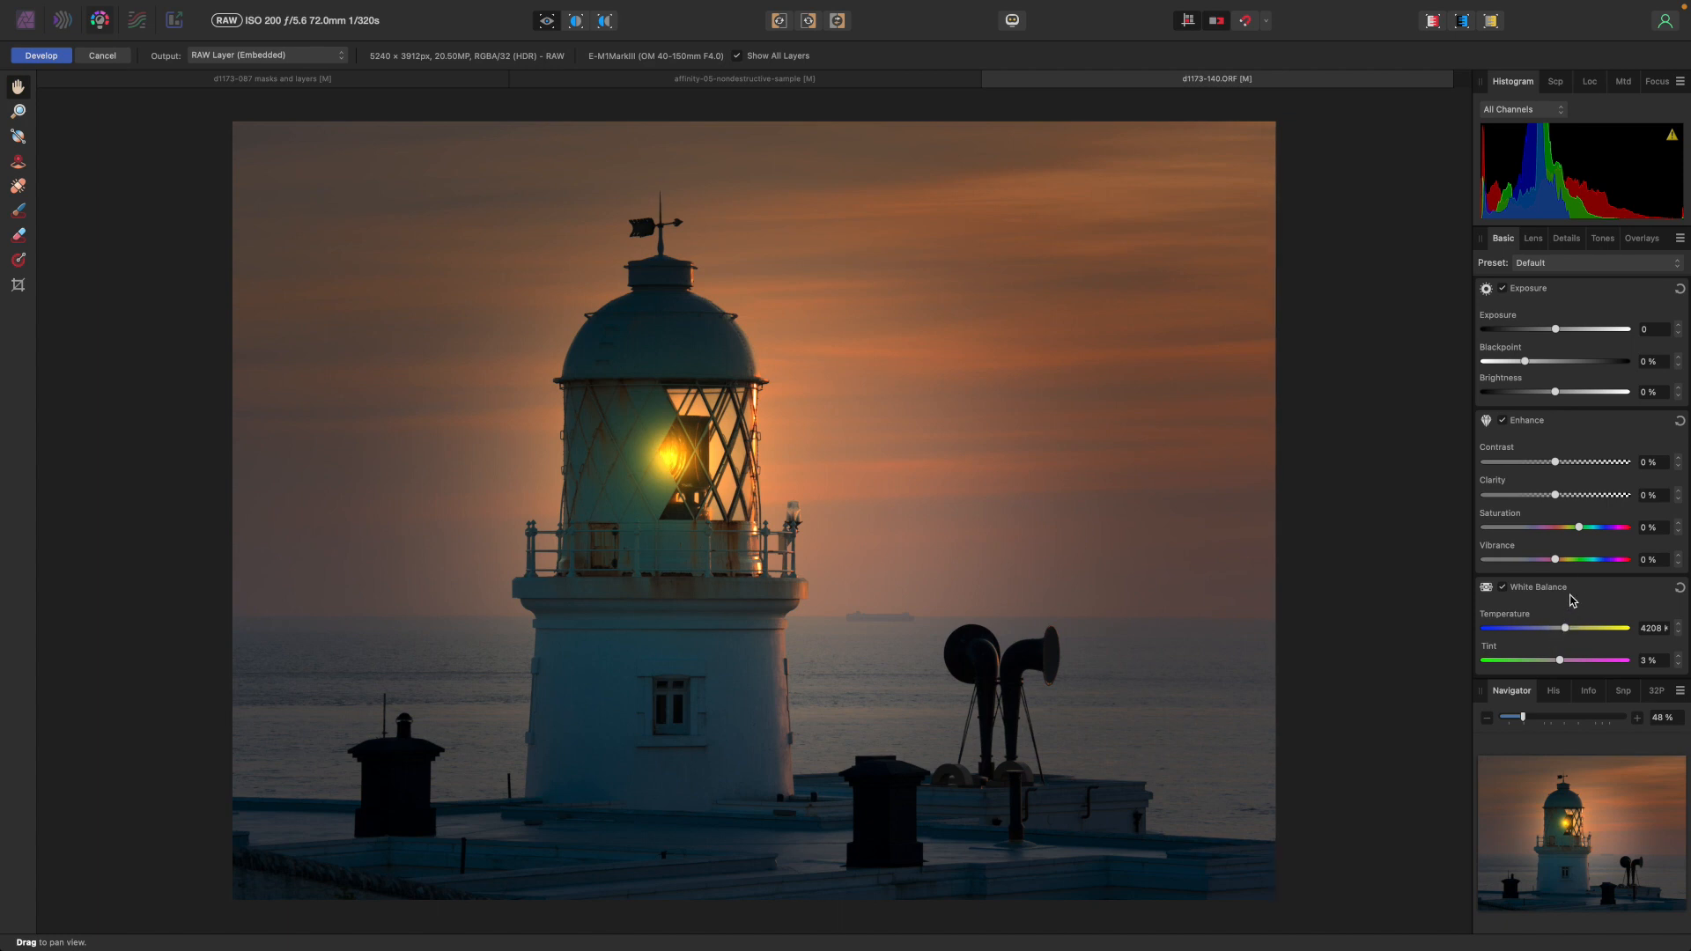
Raise saturation to 26% and vibrance to 25%, then apply the development.
{"action": "mouse_move", "coordinate": [1580, 528]}
{"action": "left_mouse_down"}
{"action": "mouse_move", "coordinate": [1607, 531]}
{"action": "mouse_move", "coordinate": [1568, 564]}
{"action": "mouse_move", "coordinate": [1601, 563]}
{"action": "mouse_move", "coordinate": [1607, 532]}
{"action": "left_mouse_up"}
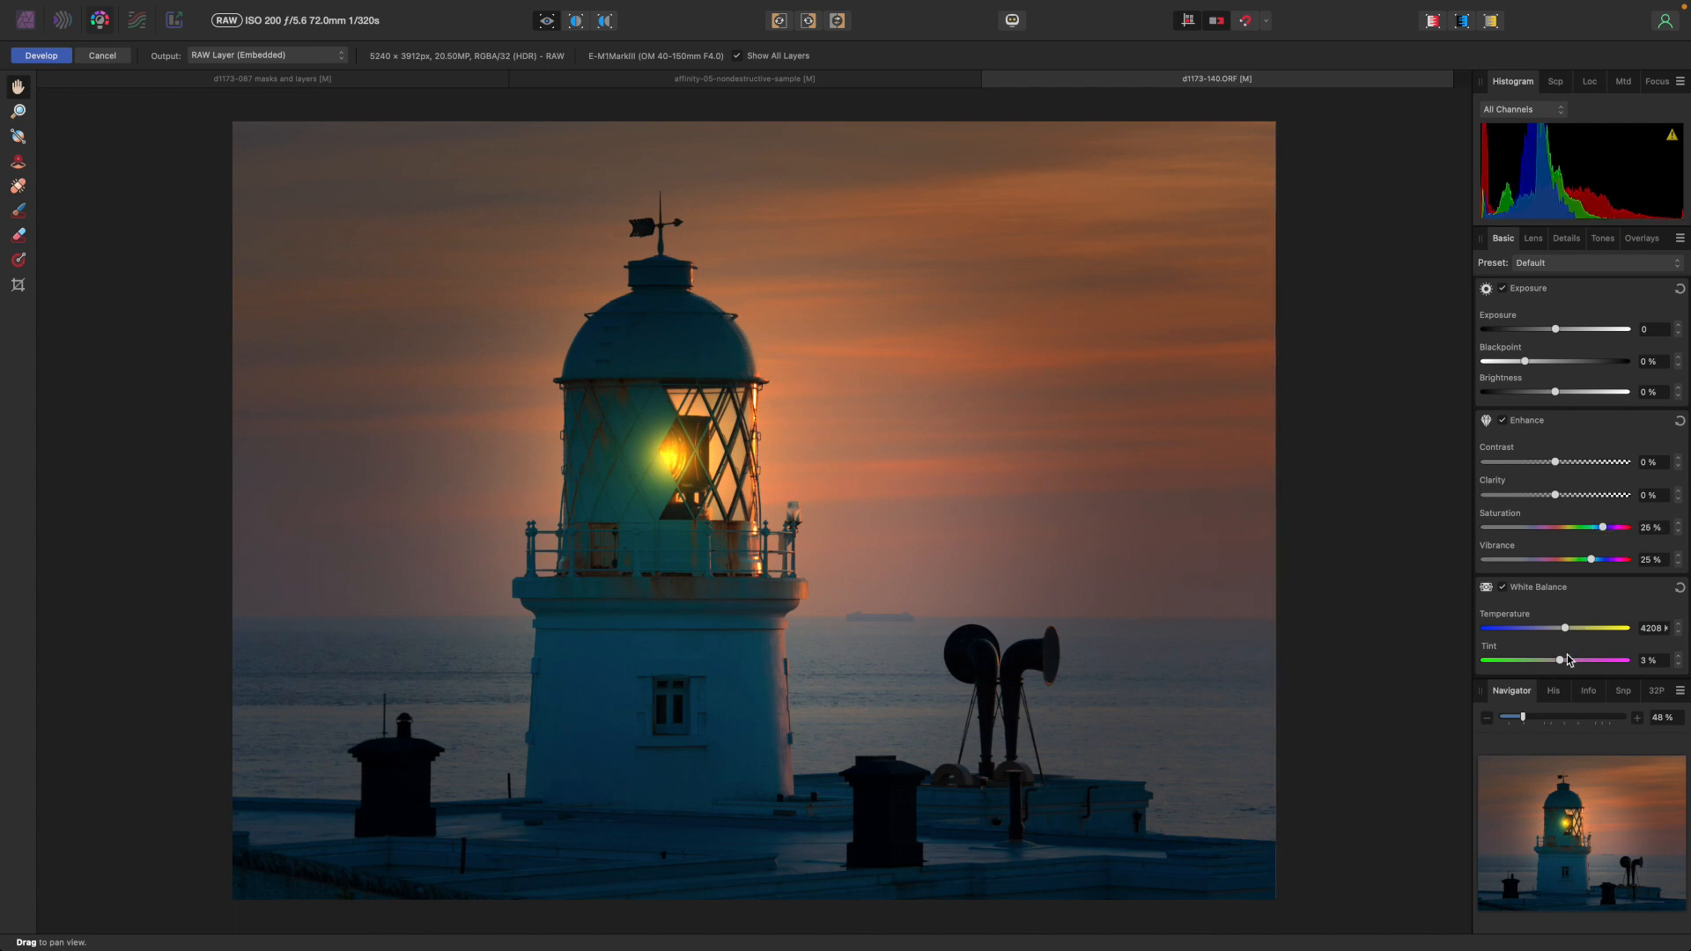
{"action": "left_click_drag", "start_coordinate": [1560, 662], "coordinate": [1564, 665]}
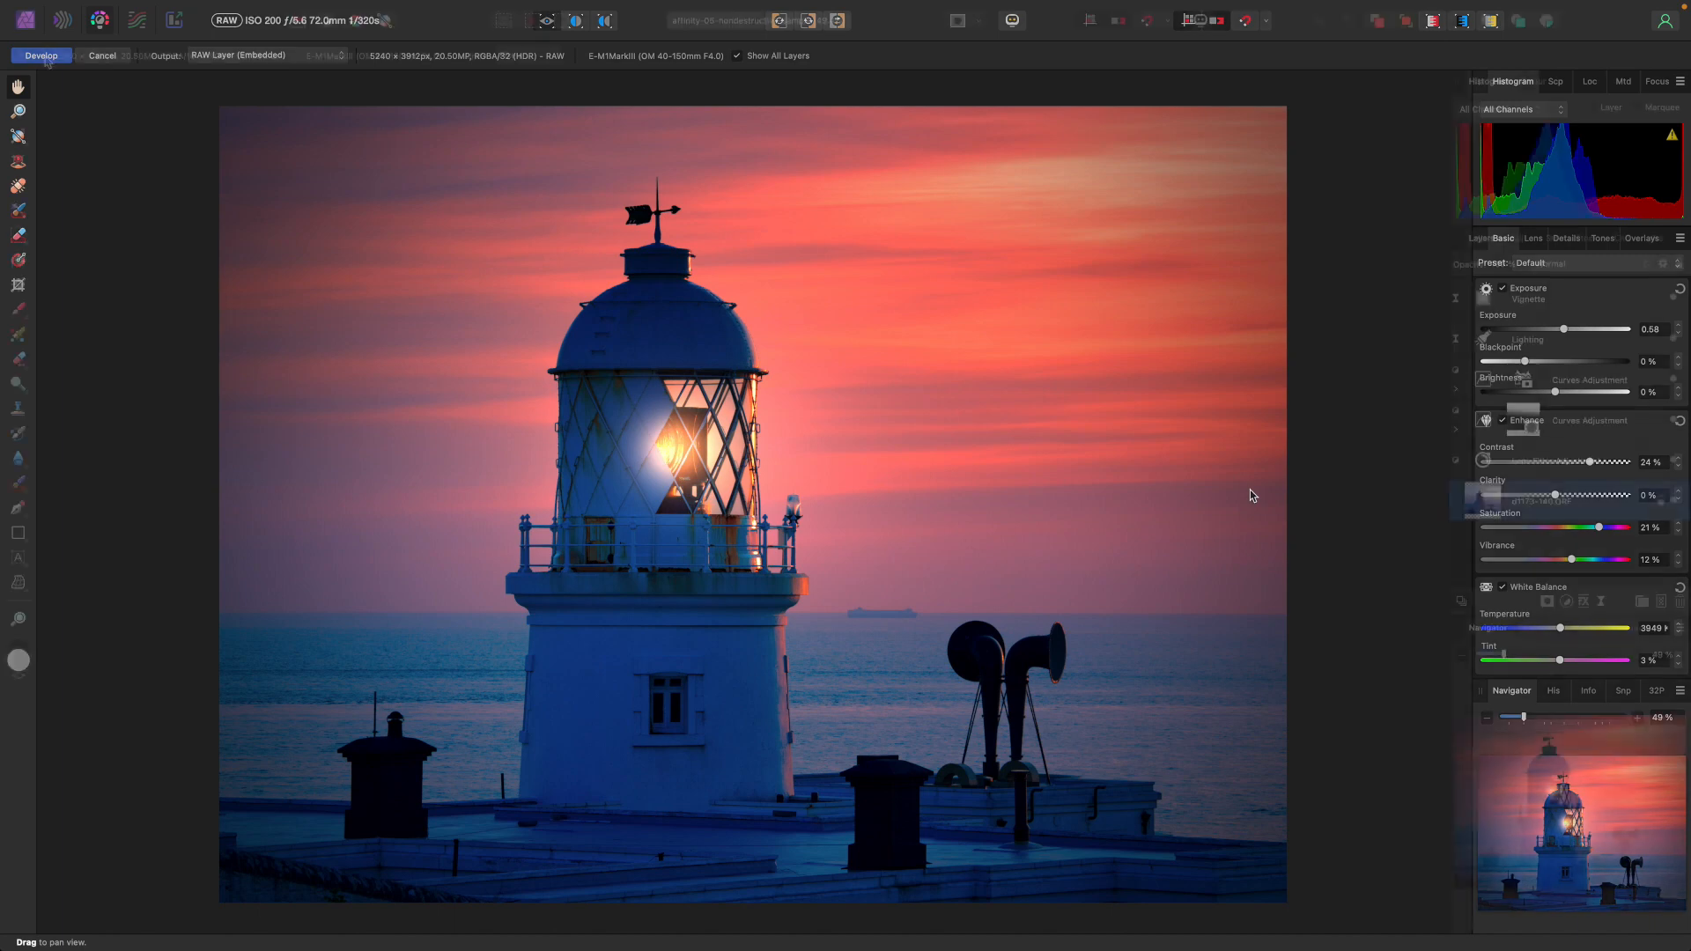
{"action": "left_click", "coordinate": [41, 54]}
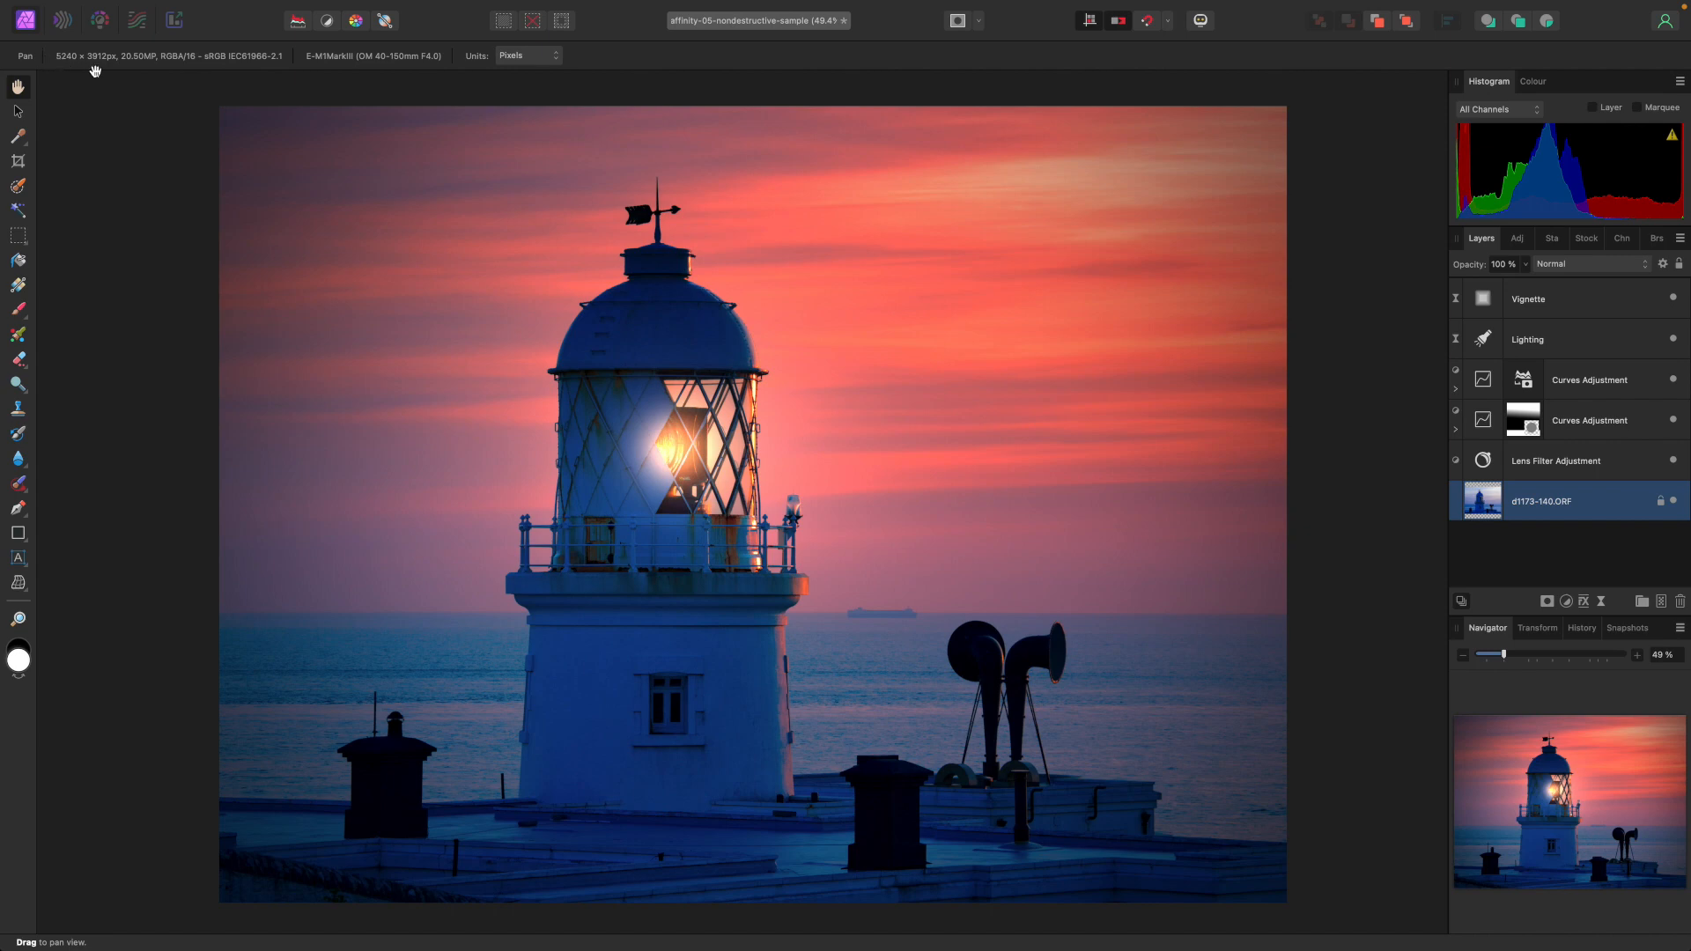
{"action": "mouse_move", "coordinate": [121, 3]}
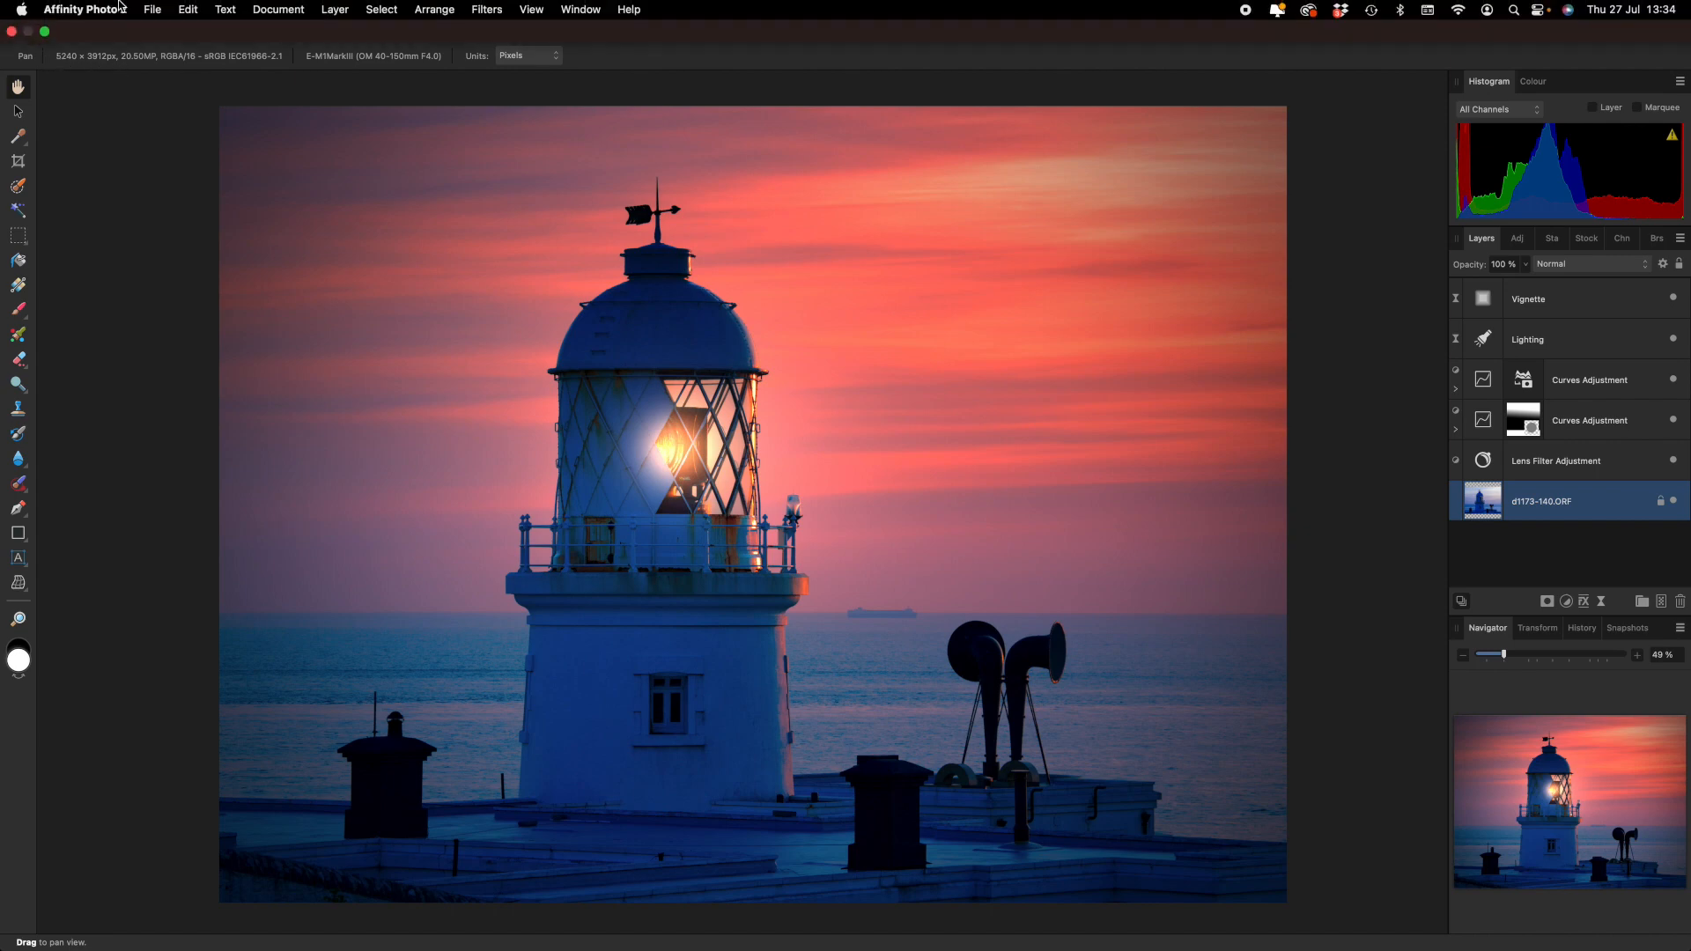
{"action": "left_click", "coordinate": [153, 11]}
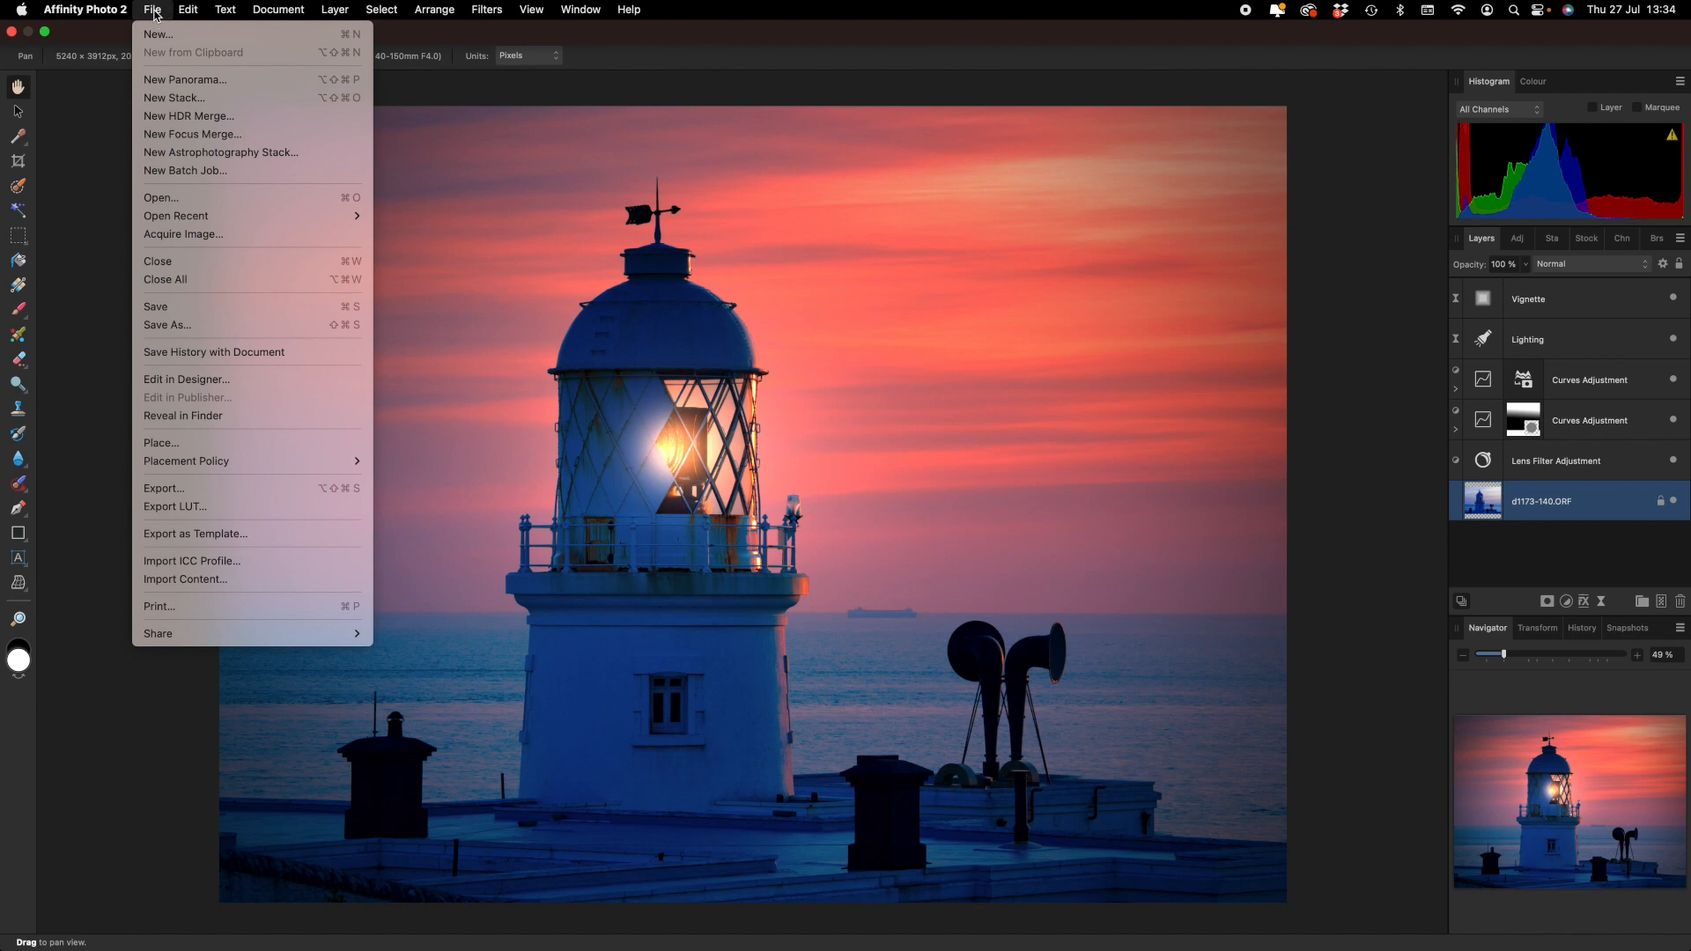
{"action": "left_click", "coordinate": [166, 326]}
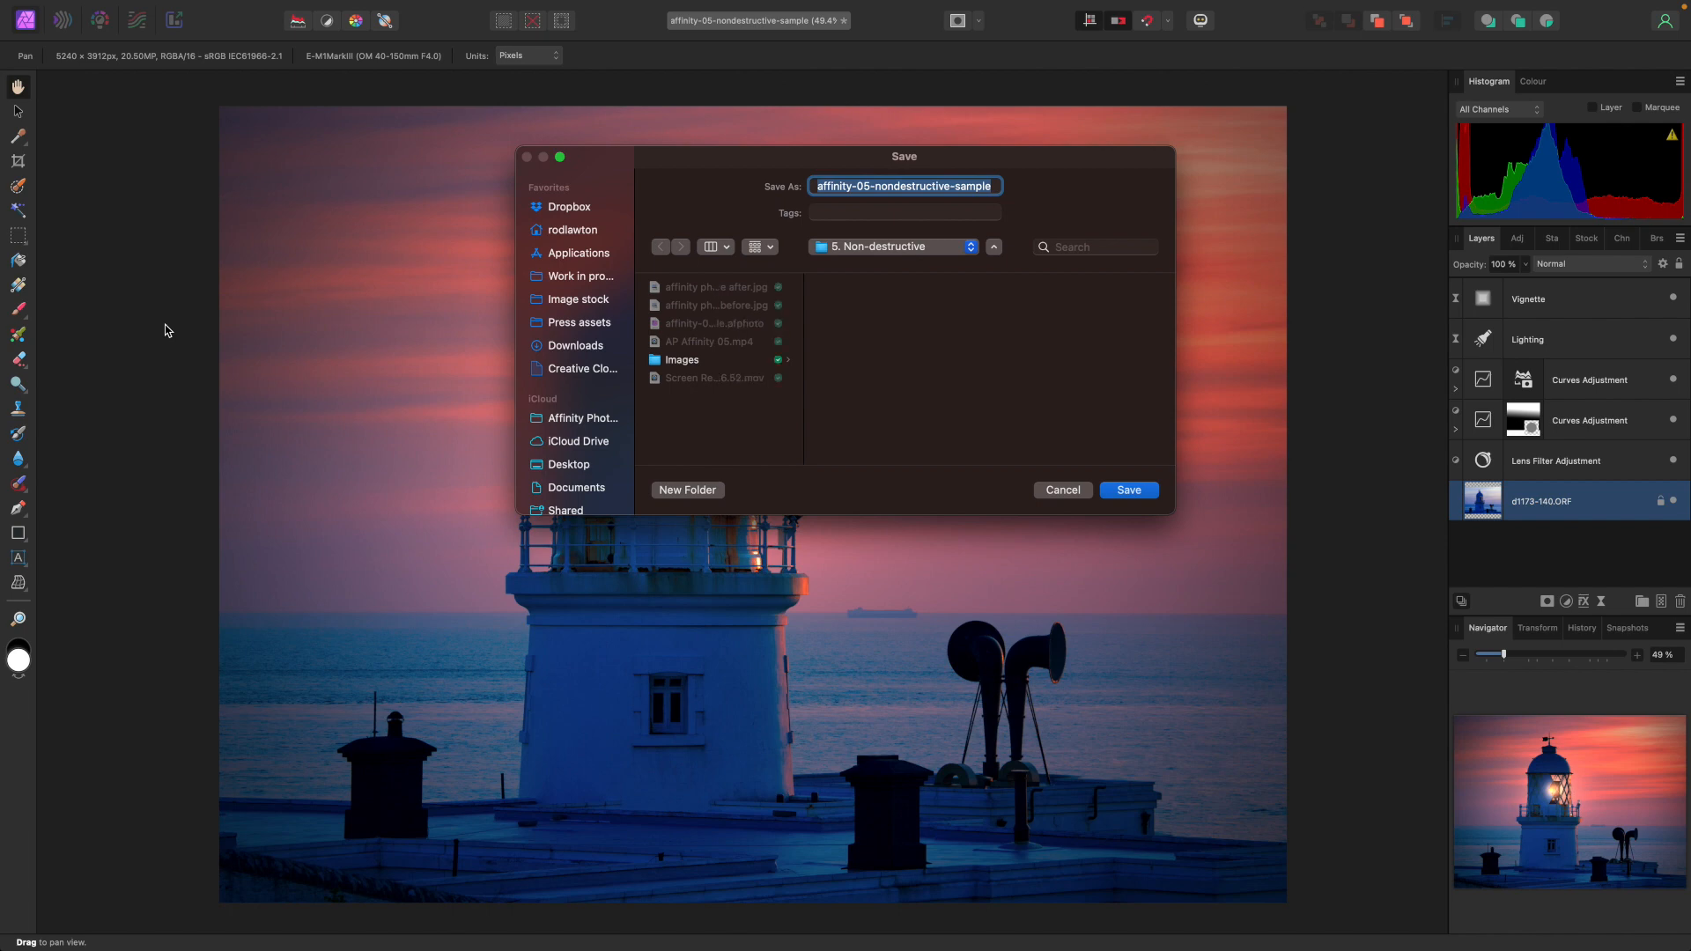
{"action": "left_click", "coordinate": [1063, 490]}
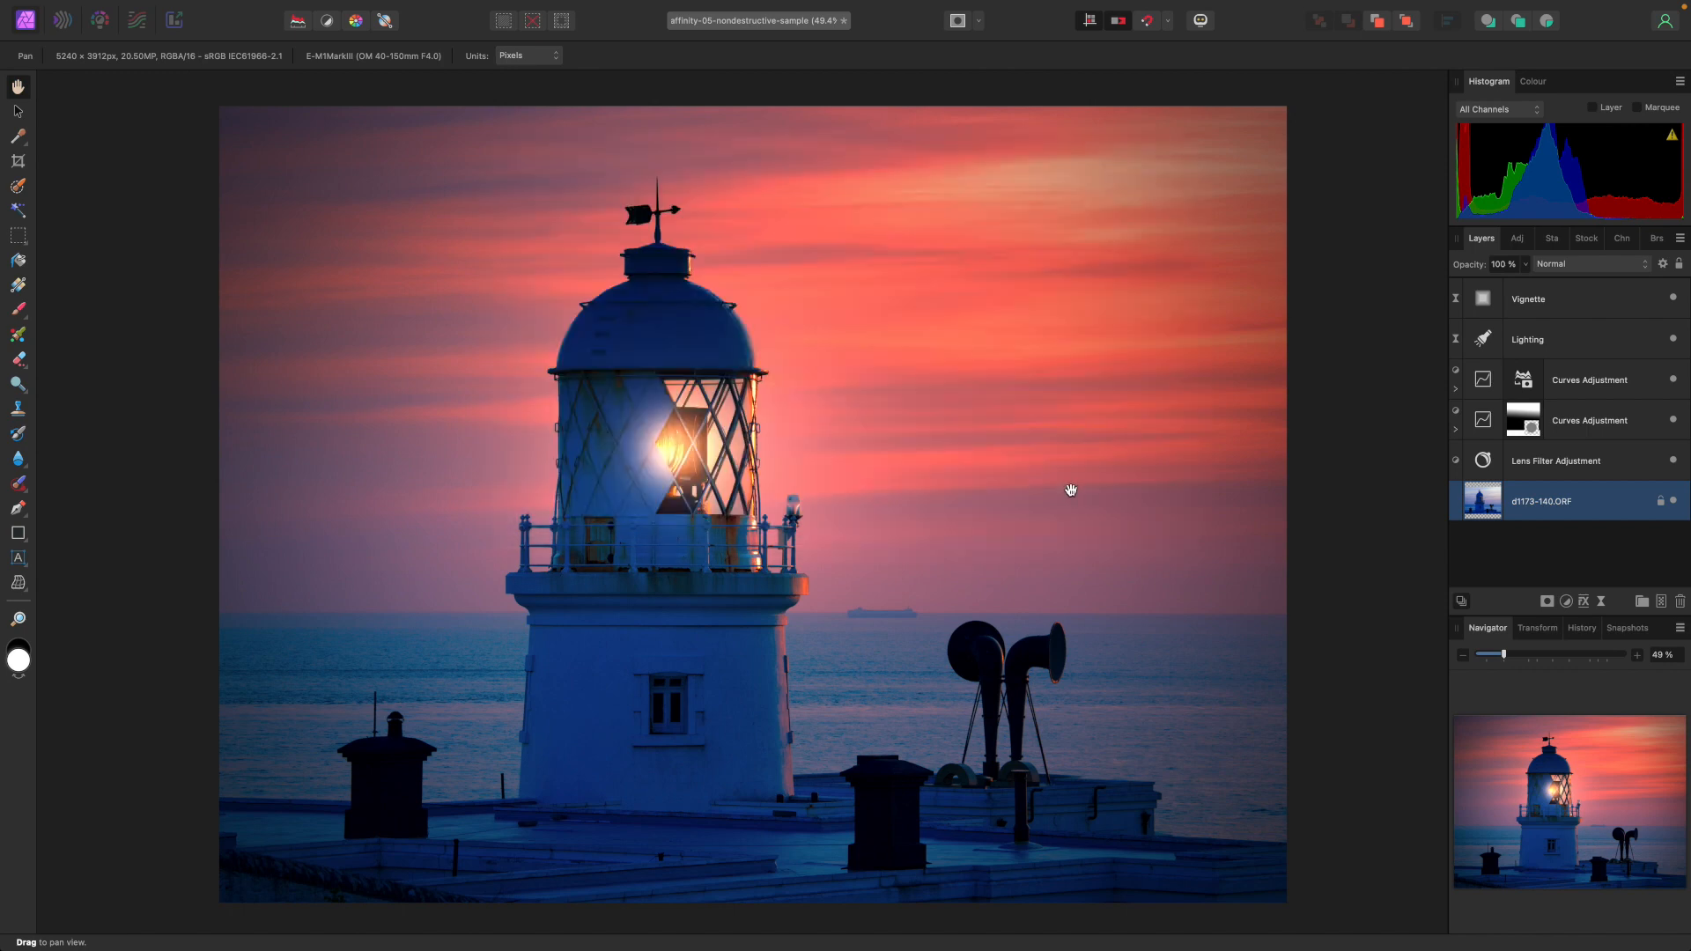
{"action": "mouse_move", "coordinate": [173, 4]}
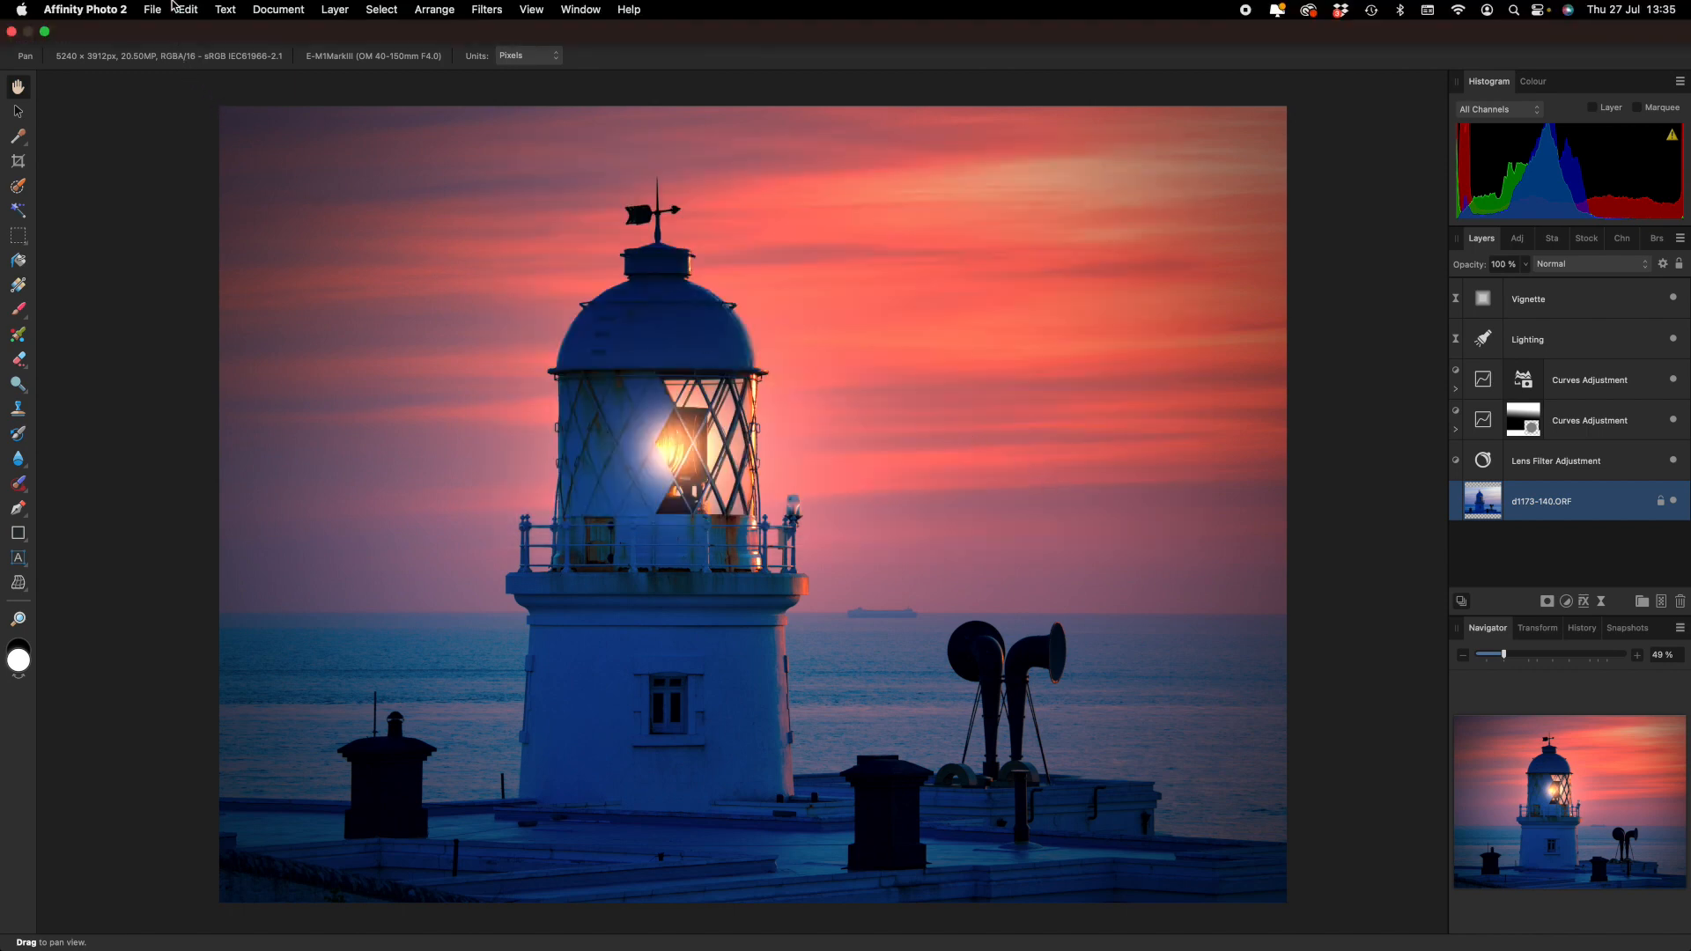
{"action": "left_click", "coordinate": [153, 10]}
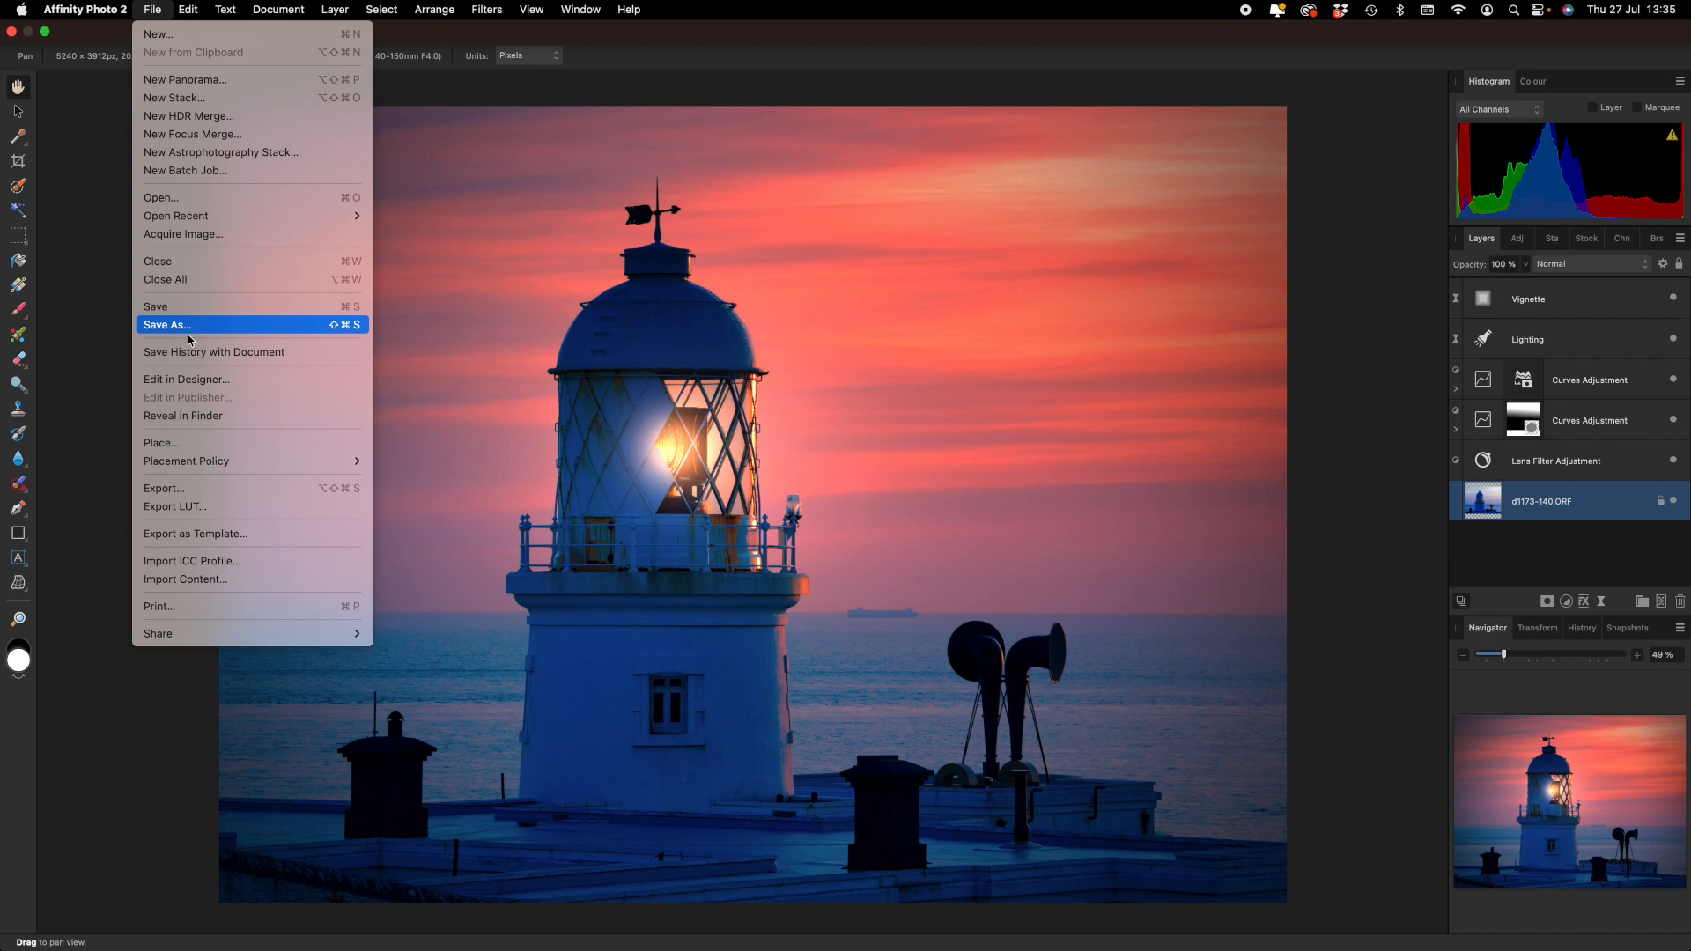
{"action": "left_click", "coordinate": [203, 490]}
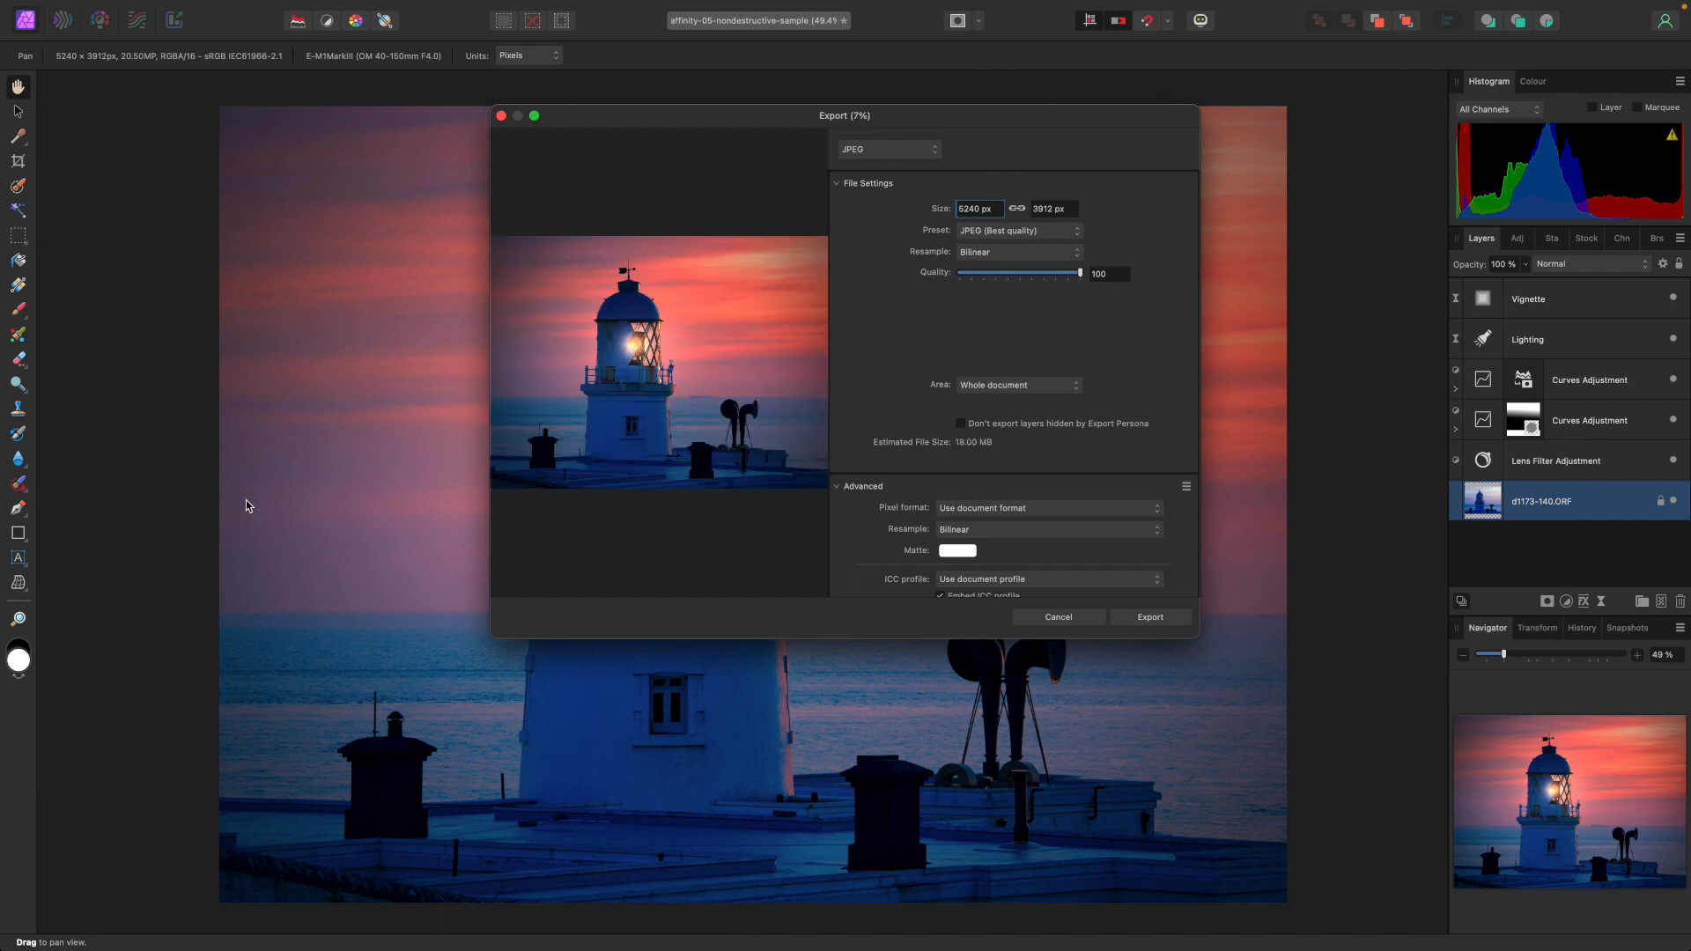
{"action": "left_click", "coordinate": [939, 155]}
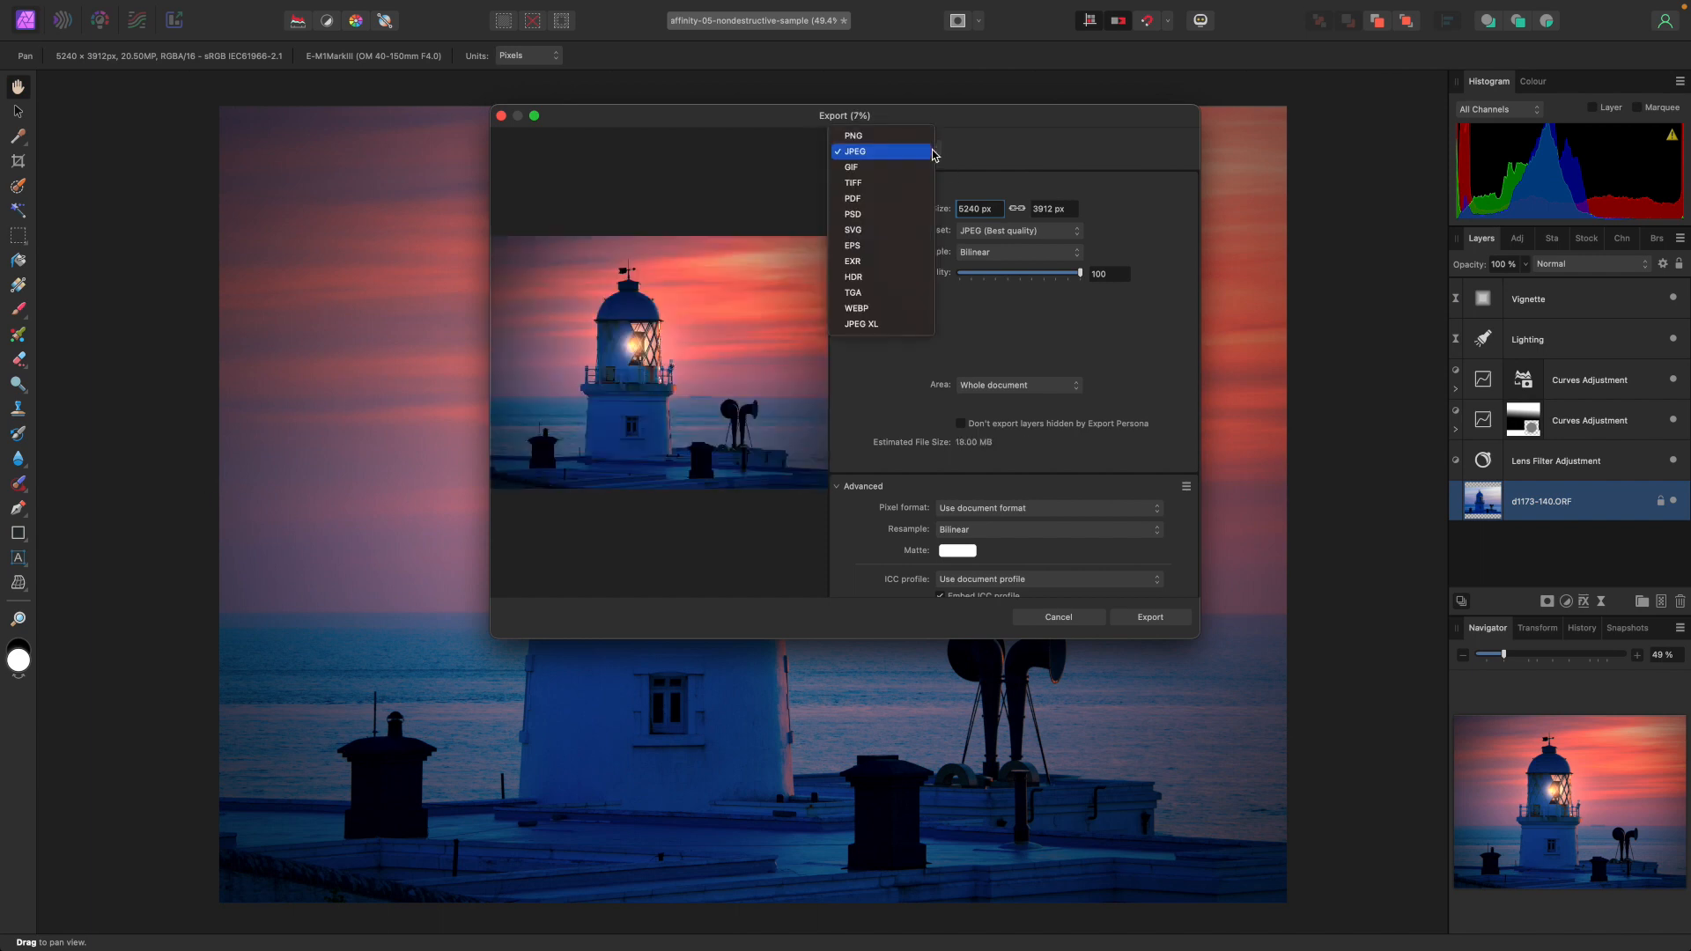
{"action": "left_click", "coordinate": [927, 152]}
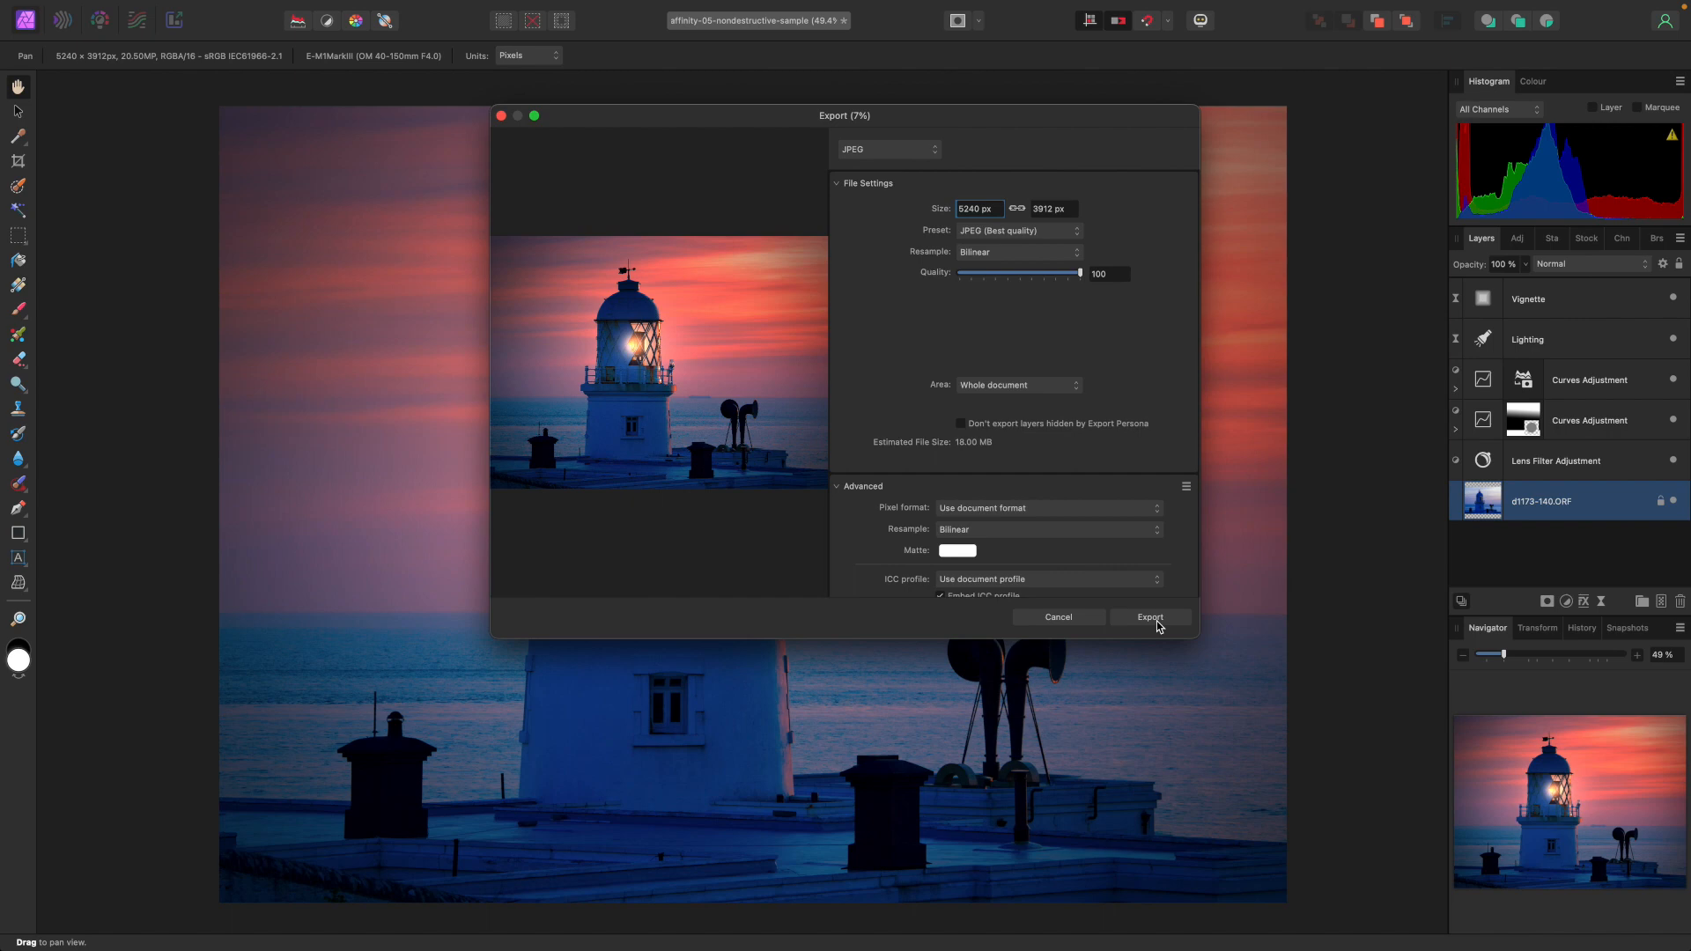
{"action": "left_click", "coordinate": [1084, 623]}
{"action": "mouse_move", "coordinate": [1019, 7]}
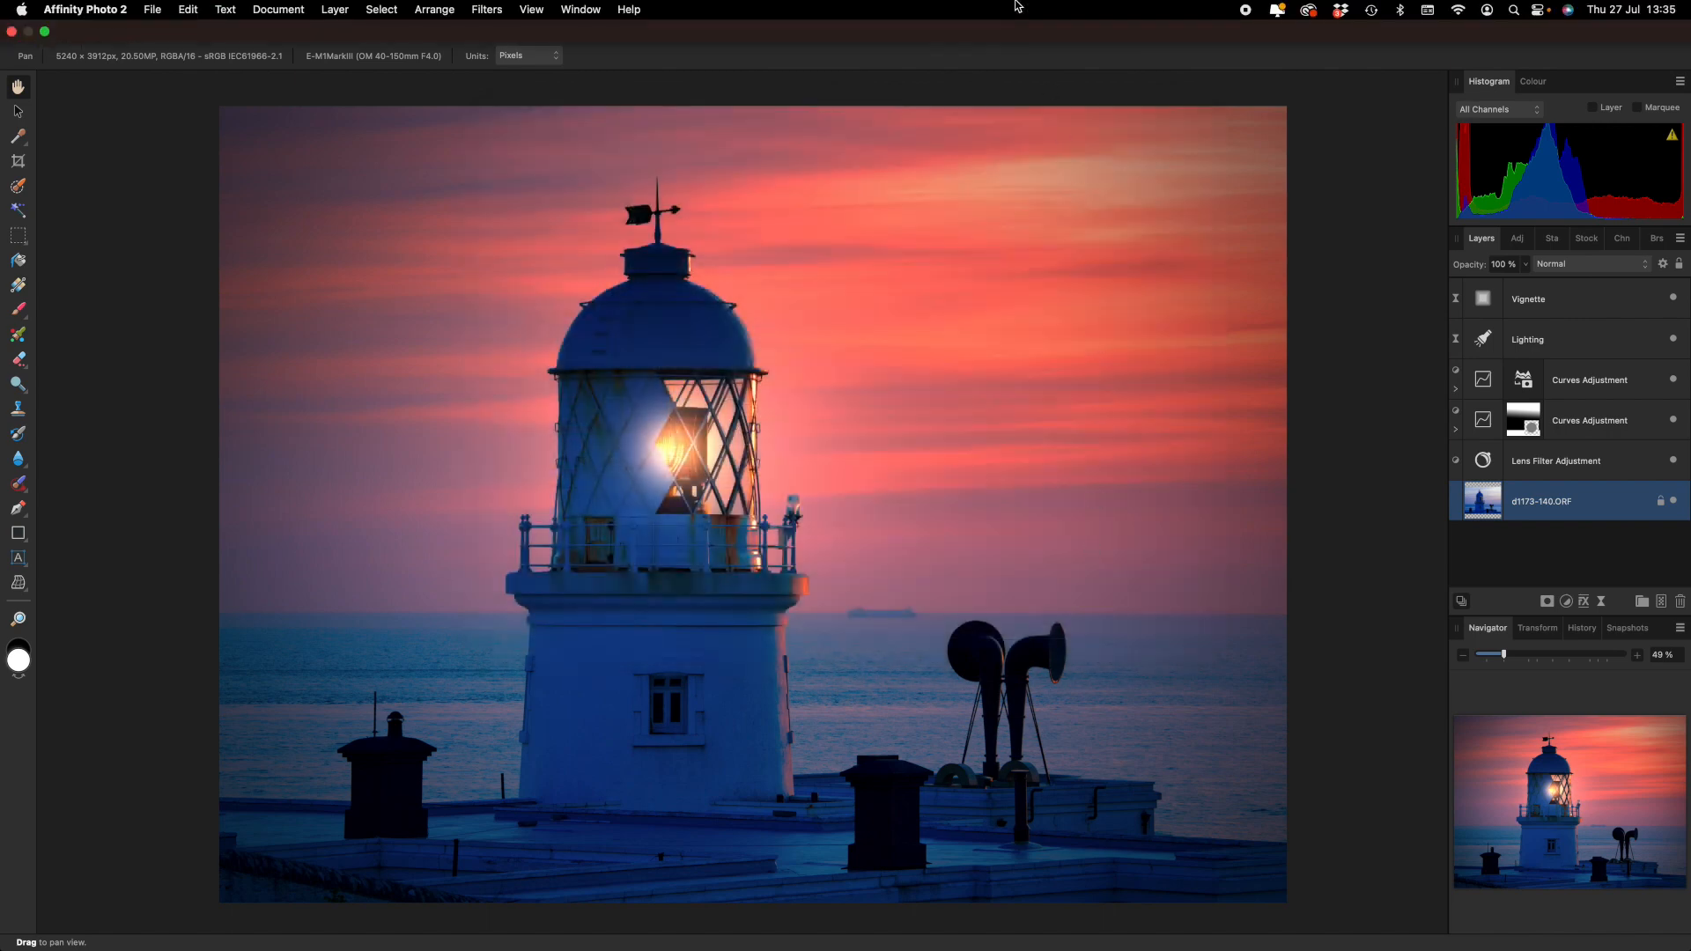